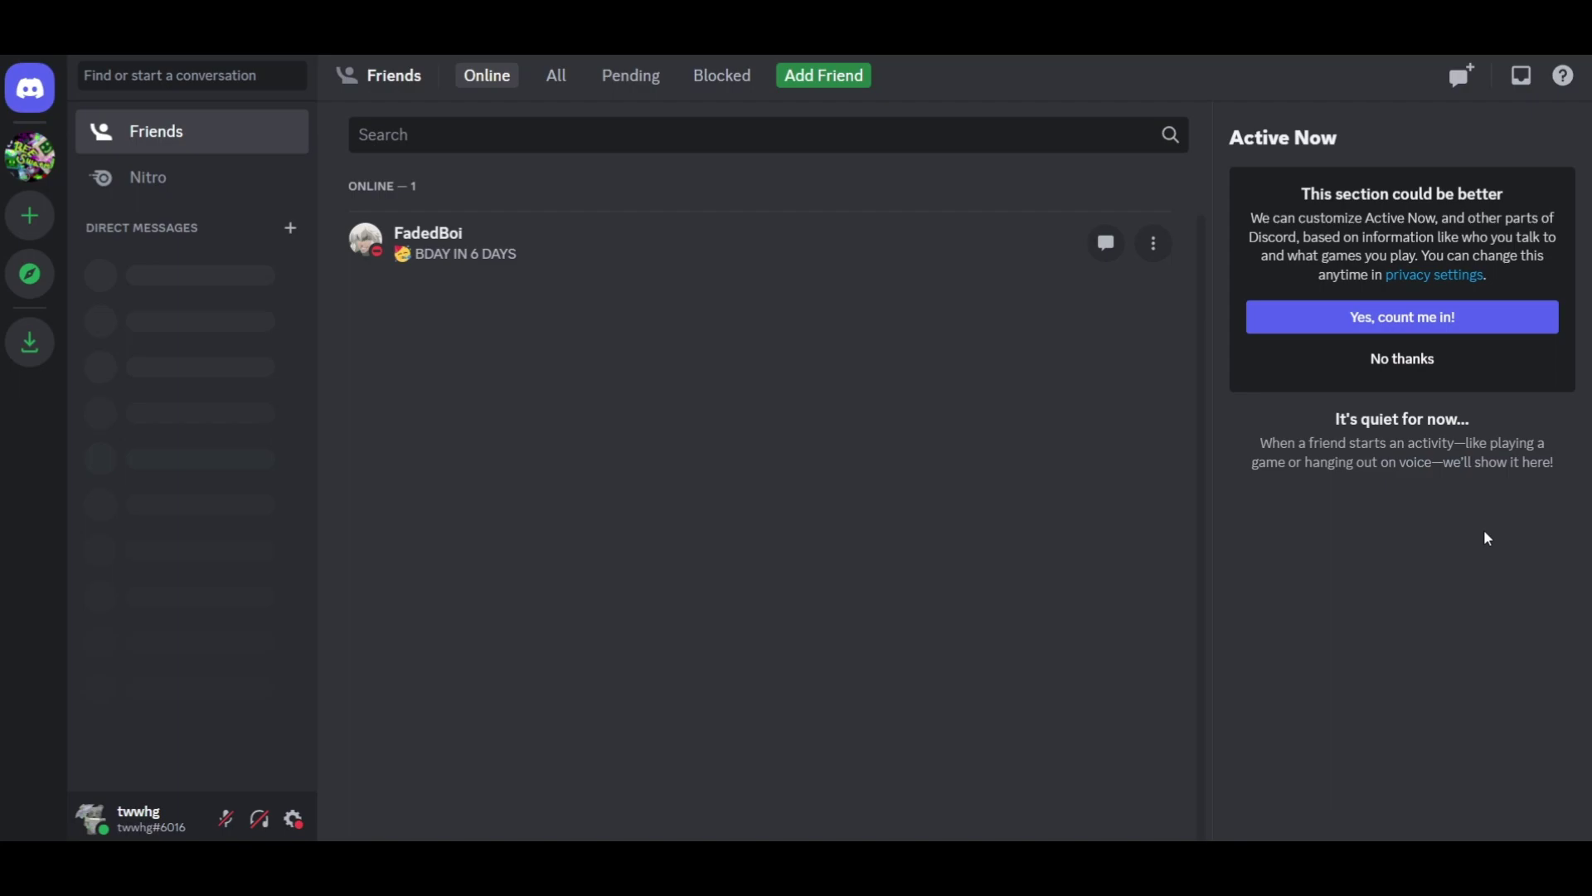
Dismiss the 'This section could be better' card in Active Now with 'No thanks'.
click(1389, 380)
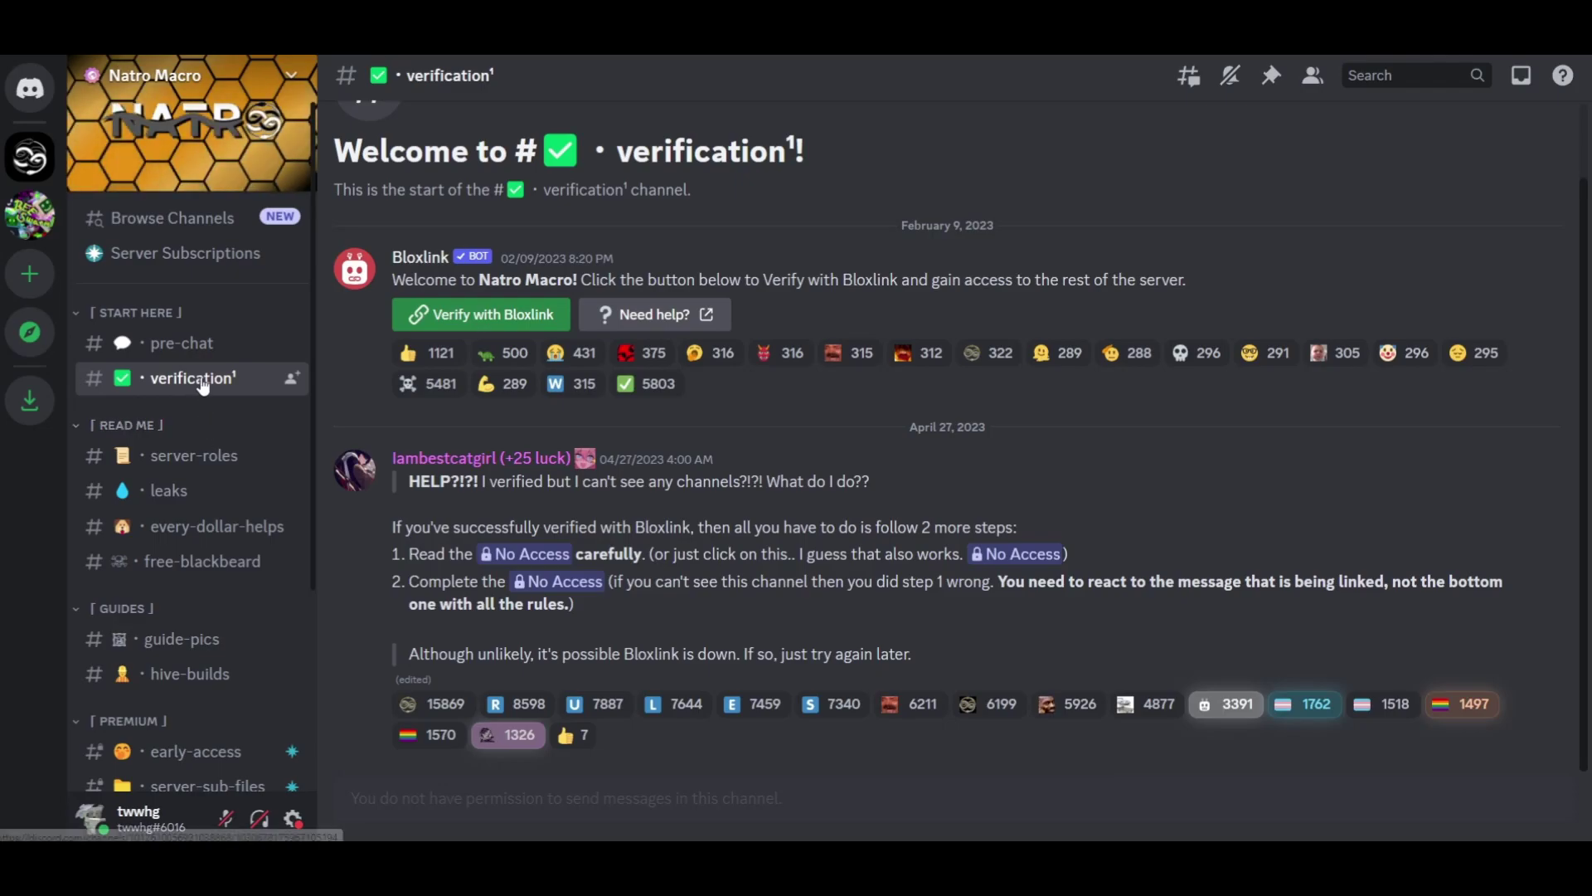
Scroll the Natro Macro #verification channel and choose 'Verify with Bloxlink'.
scroll(83, 429, down, 3)
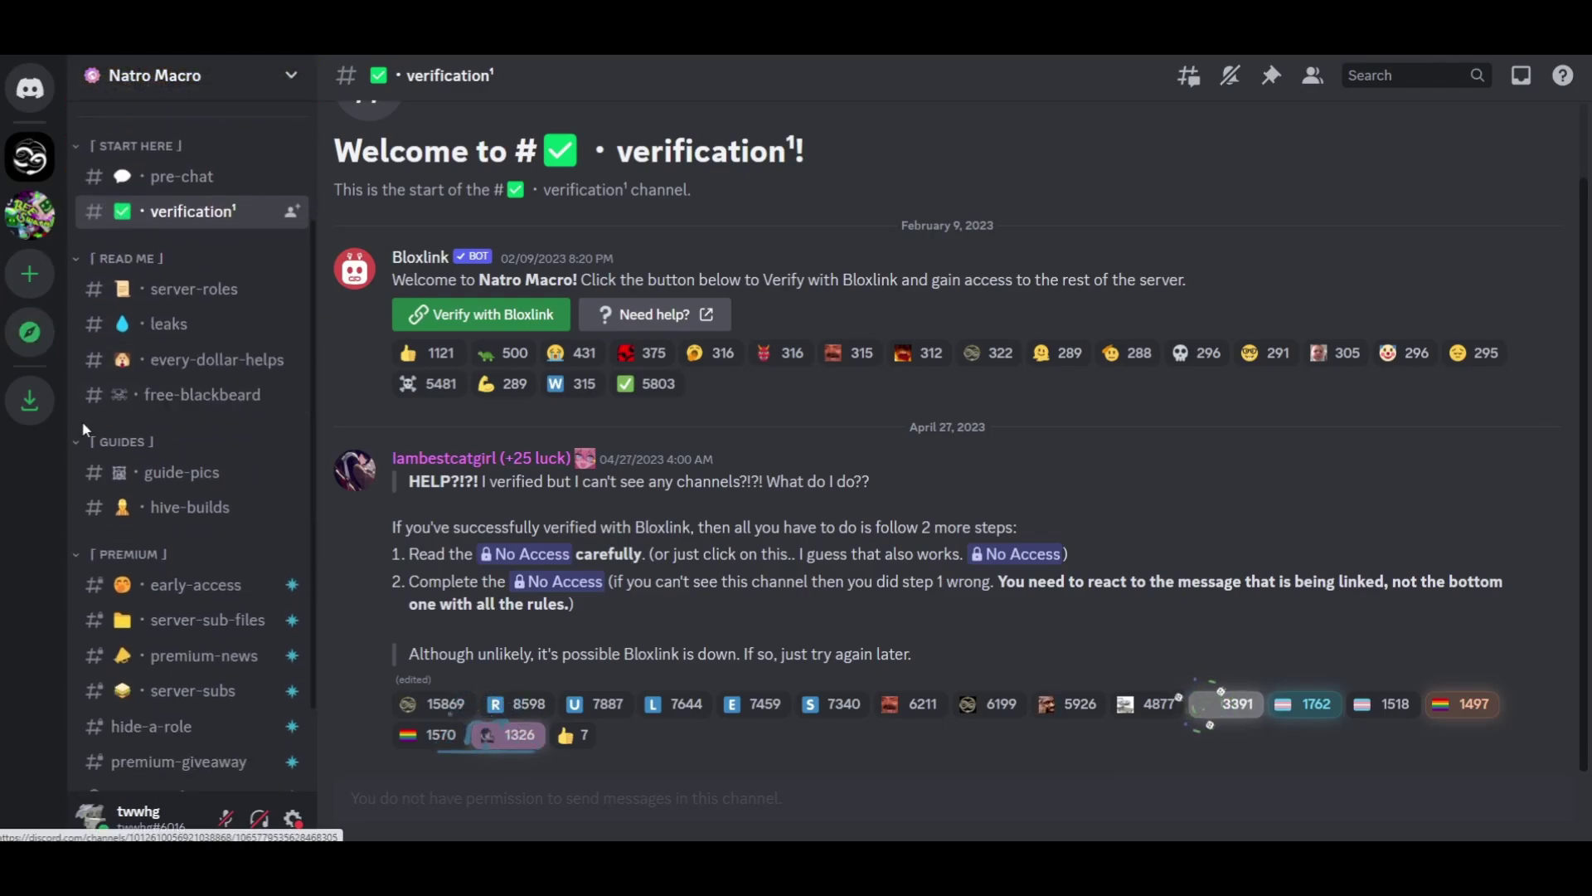
scroll(146, 448, down, 2)
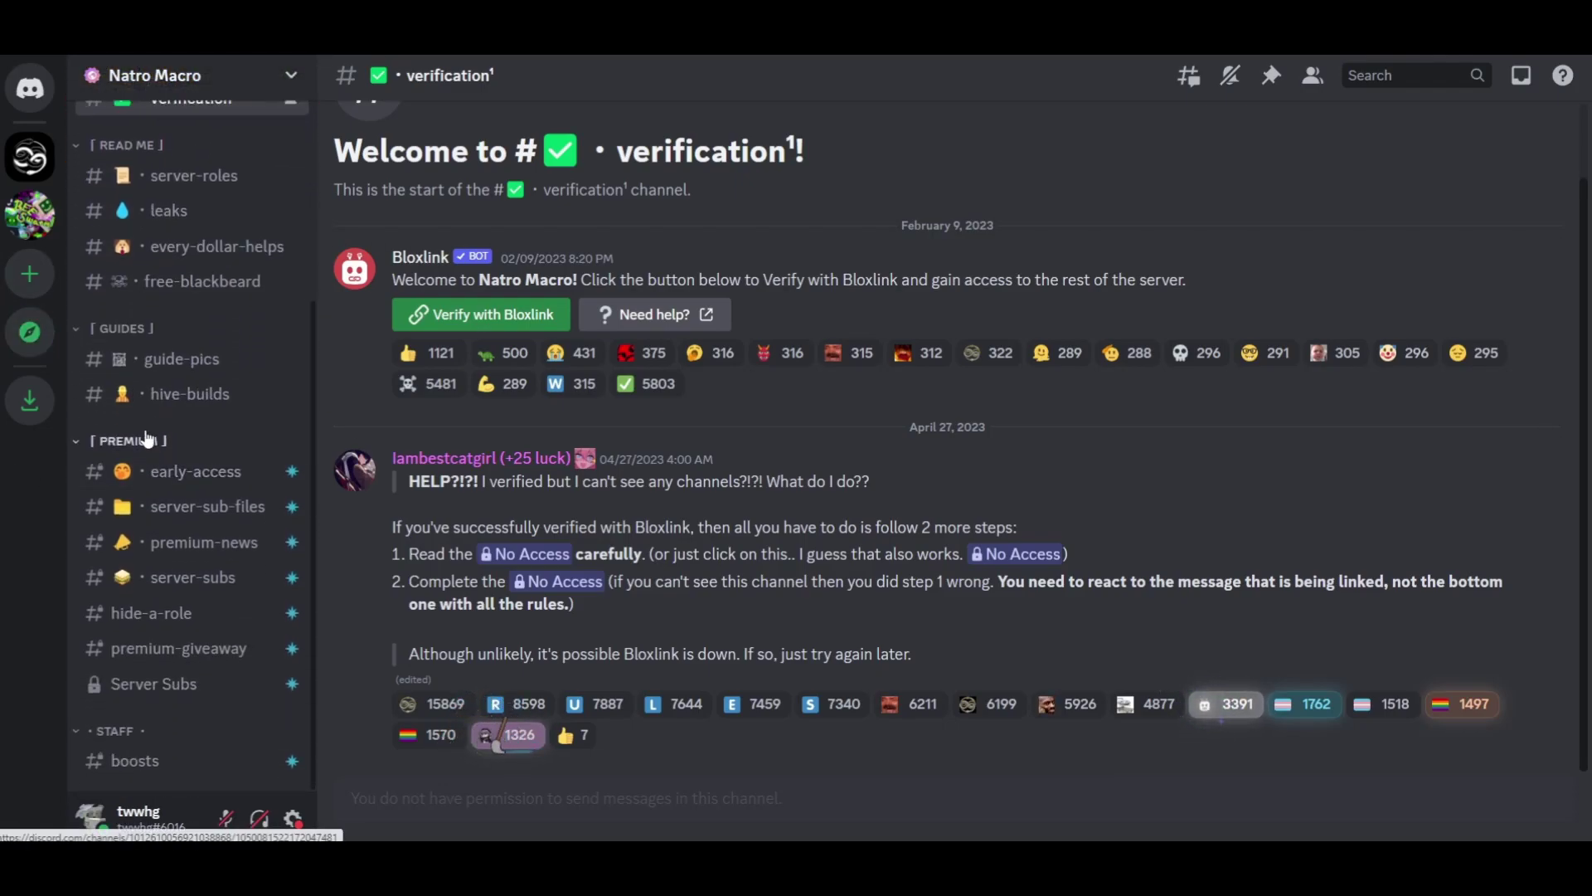
scroll(146, 438, up, 5)
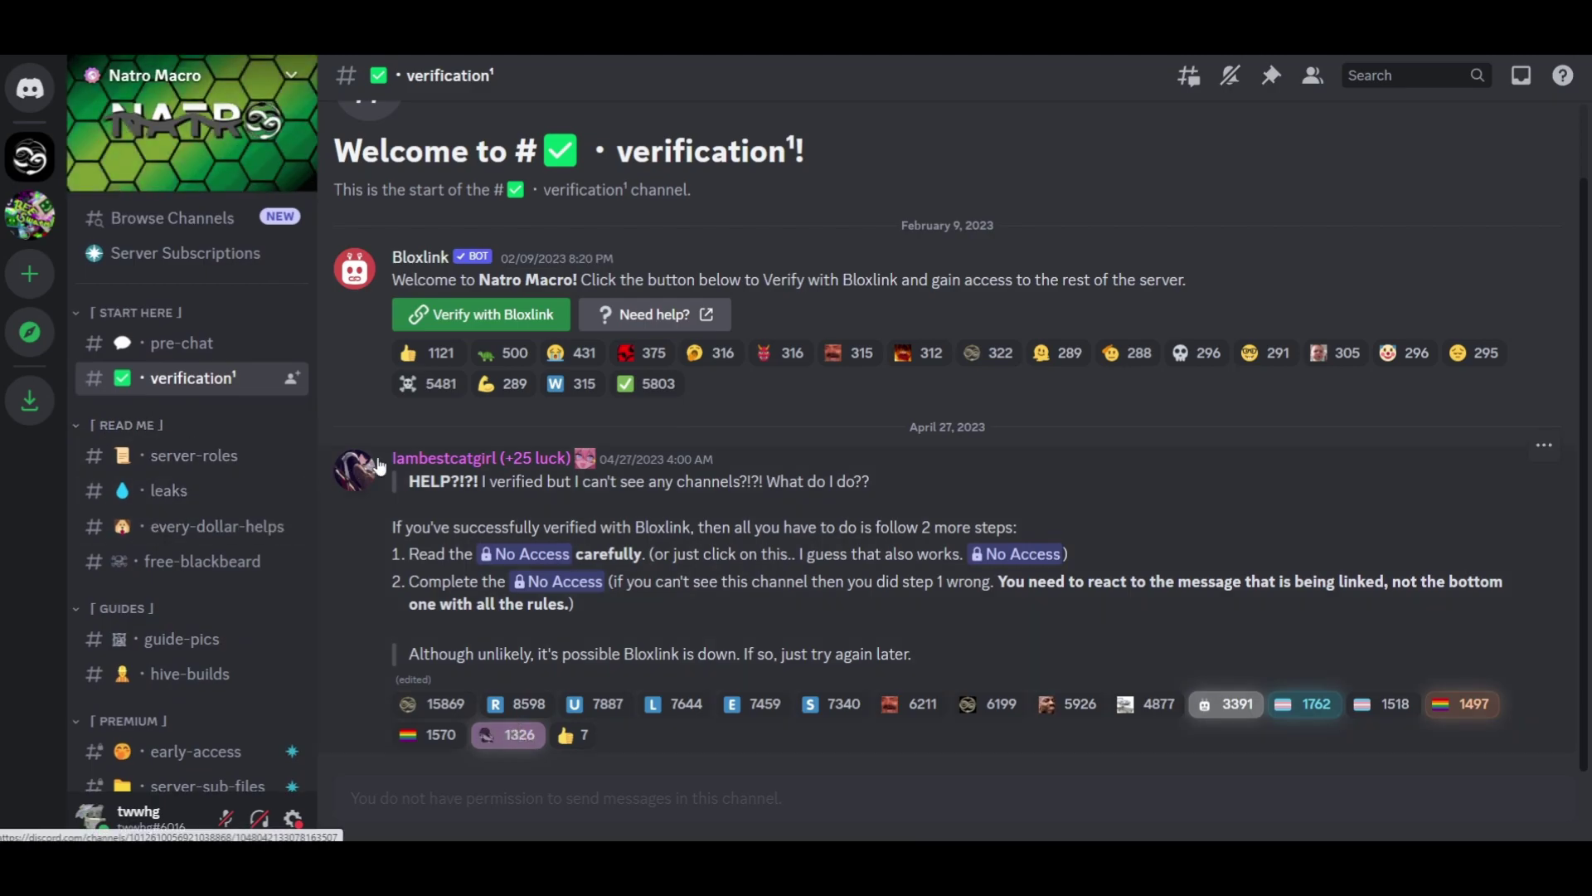
scroll(396, 464, up, 2)
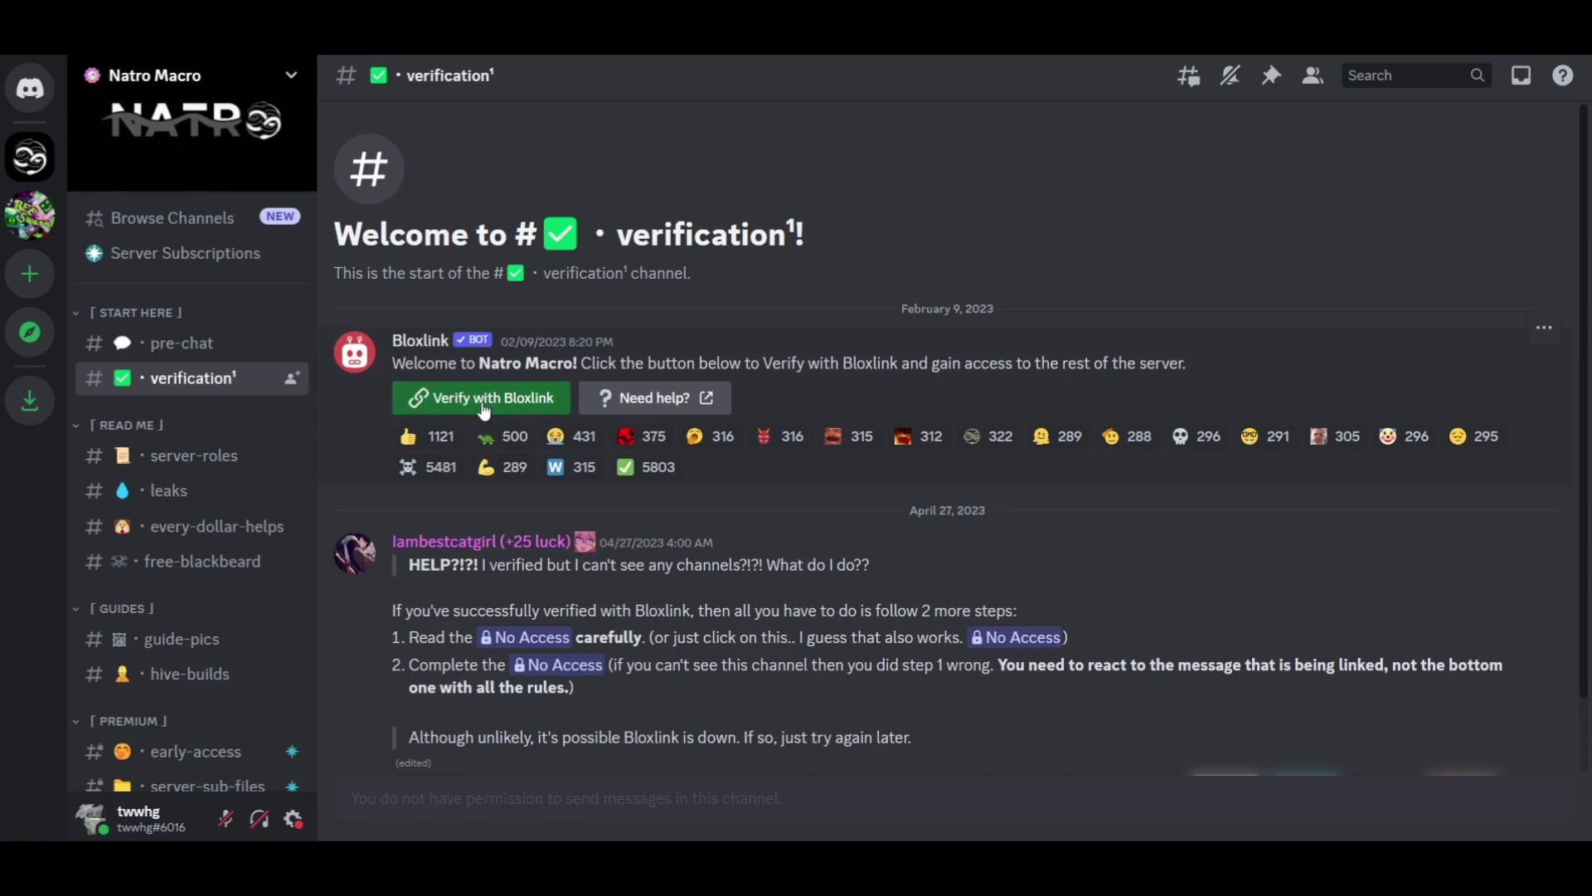
click(504, 403)
Start Bloxlink verification for the entered Roblox username and re-request it in Discord.
click(505, 403)
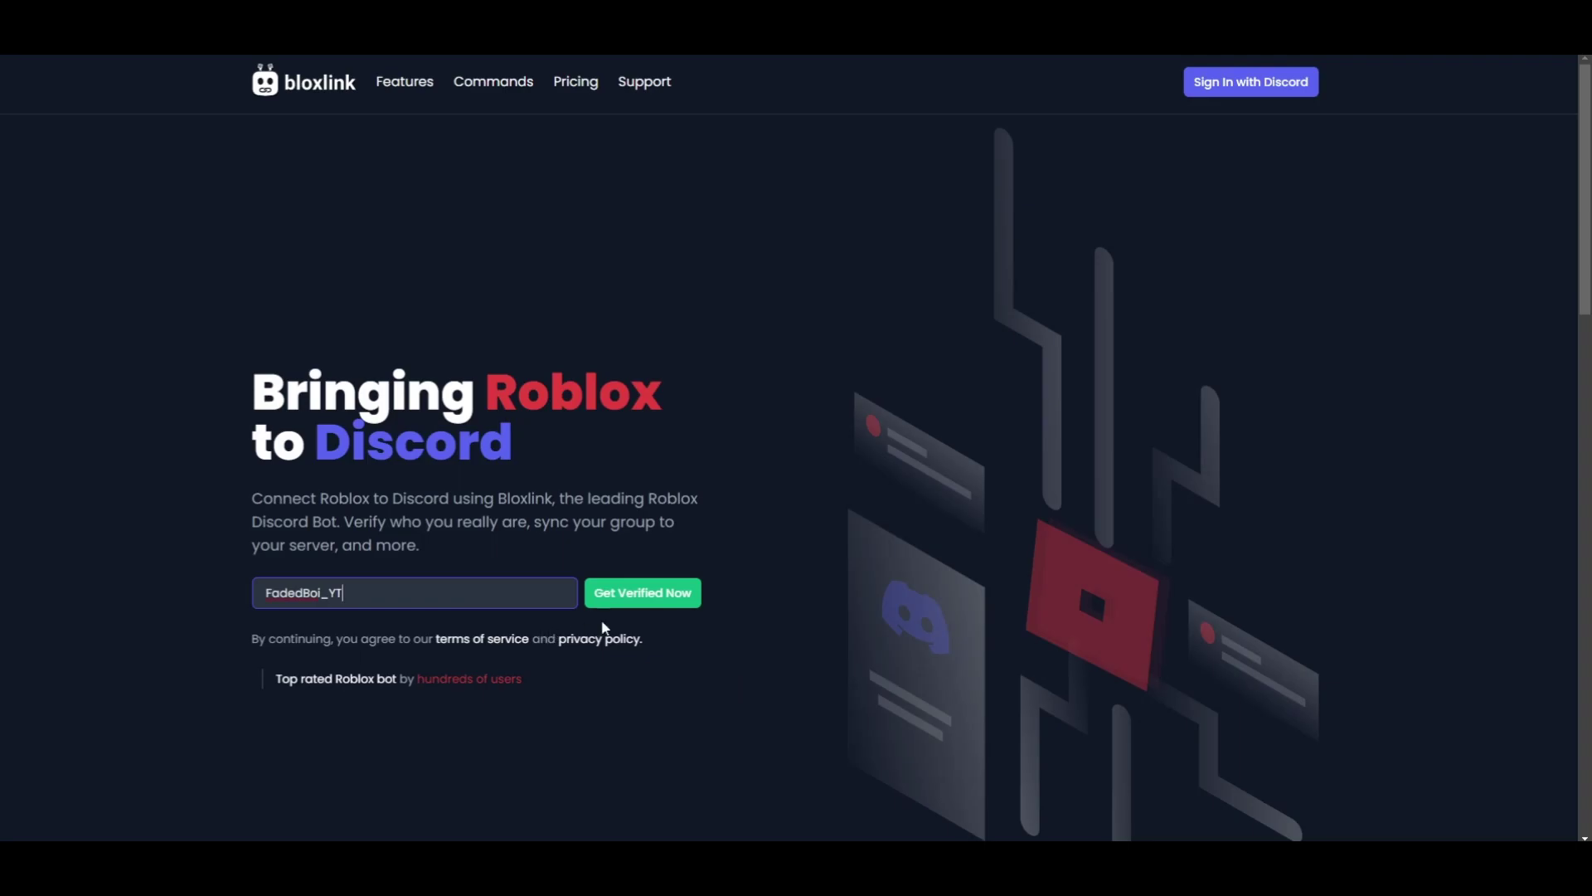
click(647, 594)
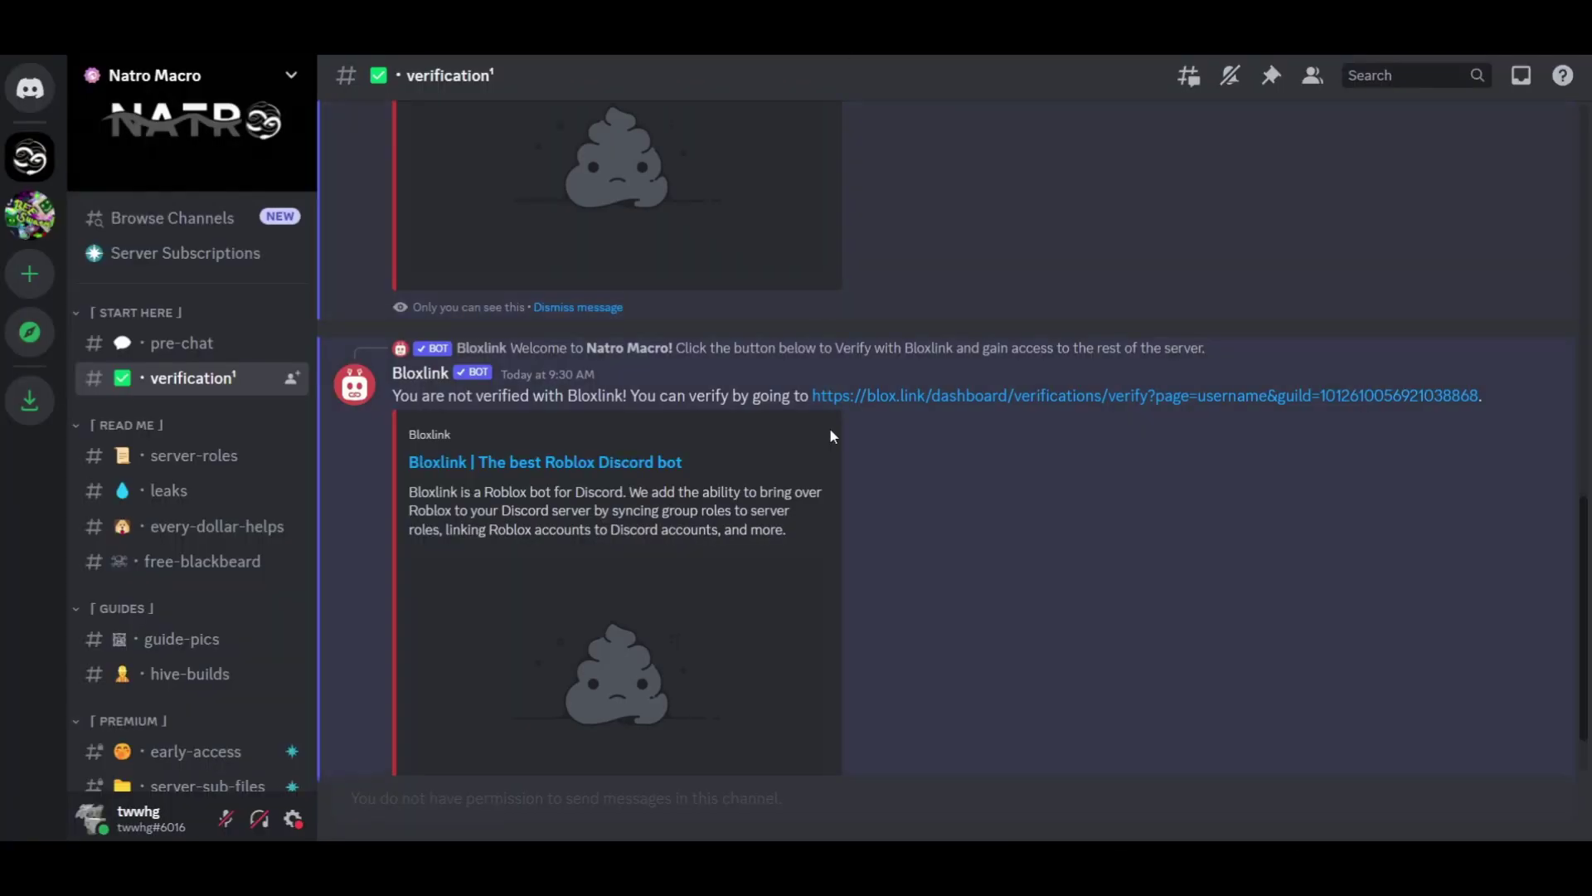
scroll(832, 435, up, 15)
click(481, 314)
scroll(214, 610, down, 3)
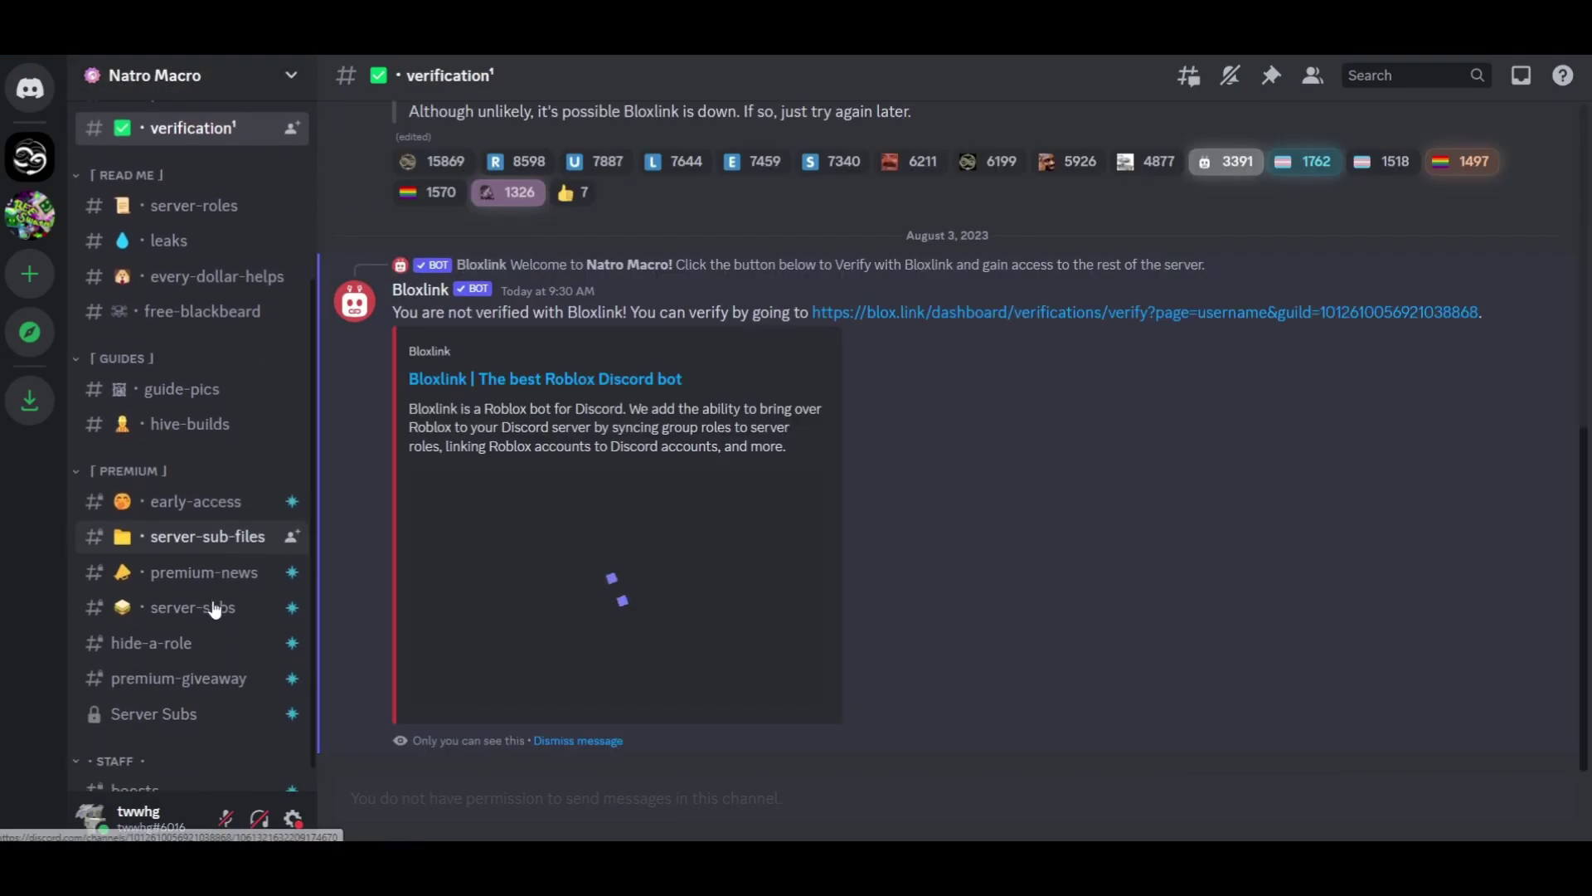
Open Bloxlink's personal verification link and review the verification options.
click(1037, 313)
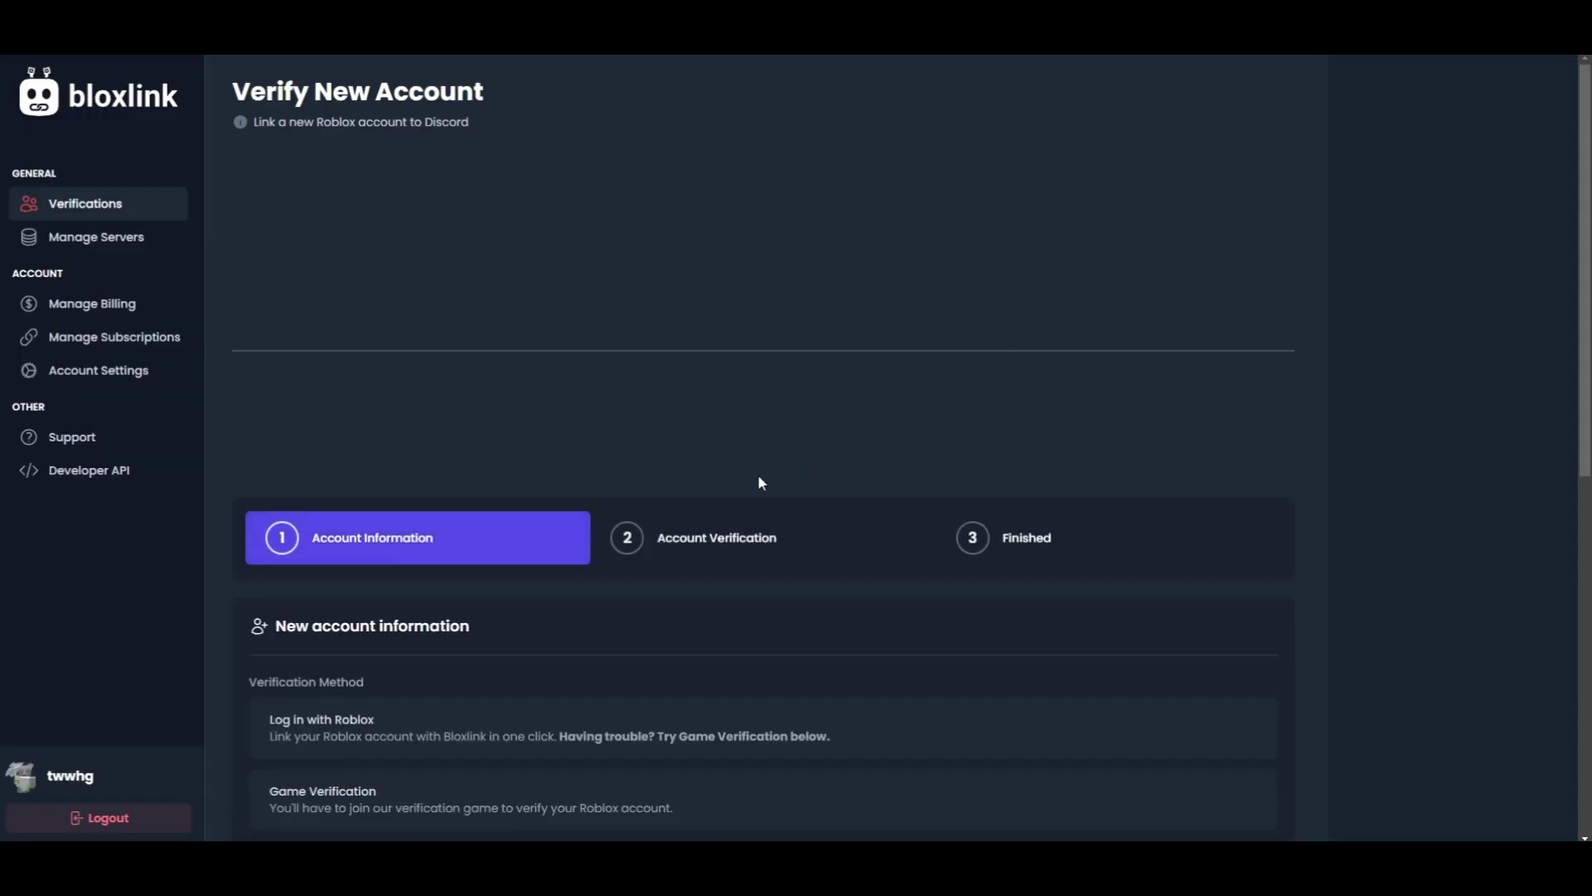
scroll(753, 474, down, 1)
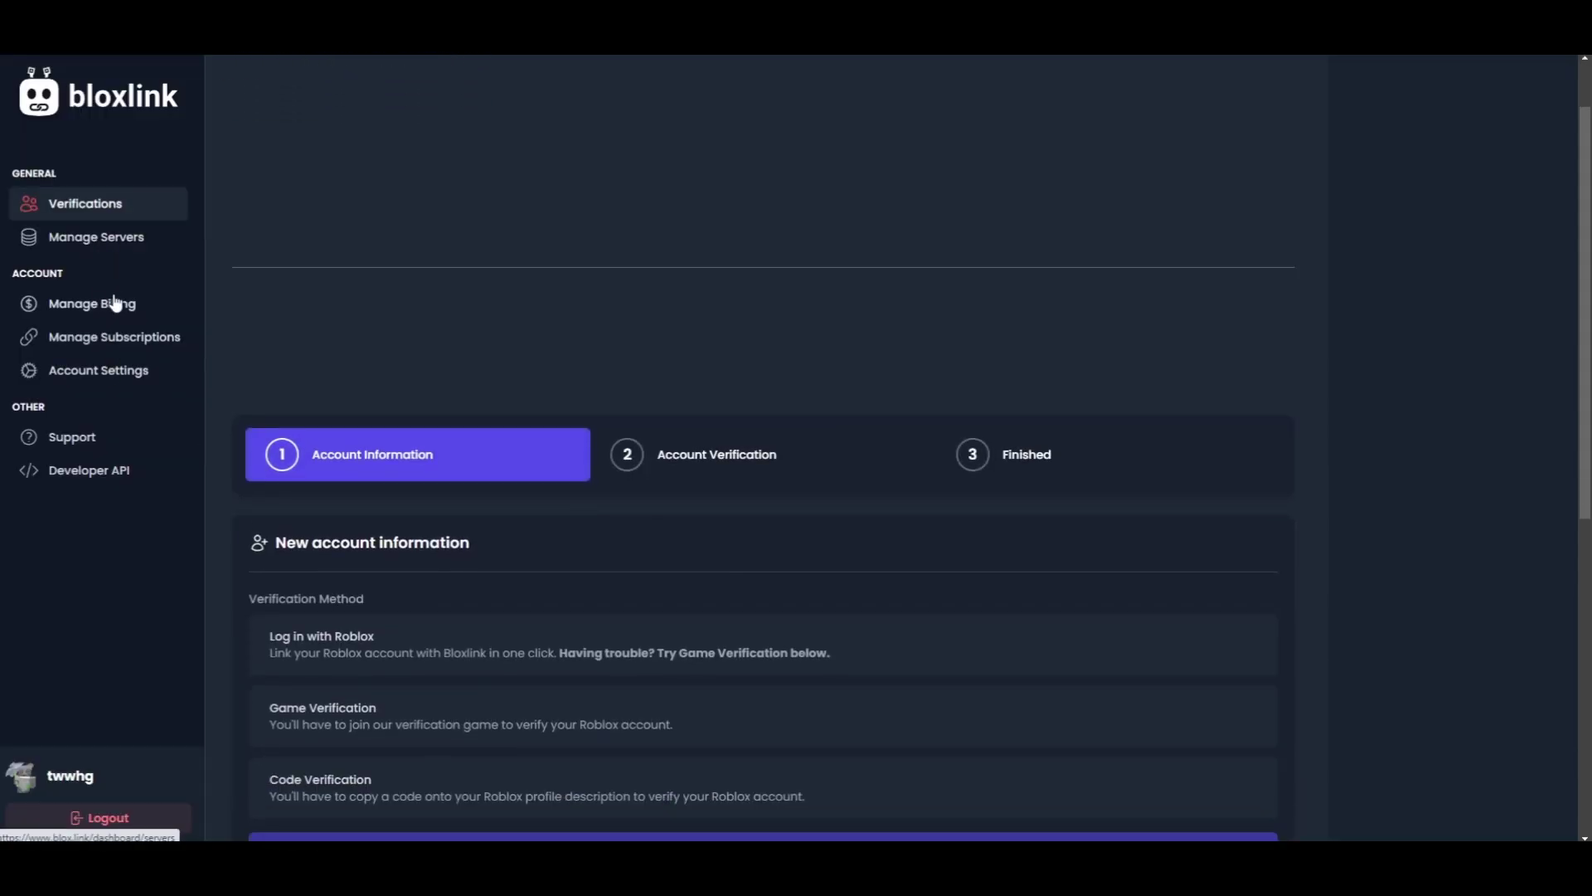
scroll(660, 473, down, 5)
scroll(682, 459, up, 2)
scroll(624, 464, up, 2)
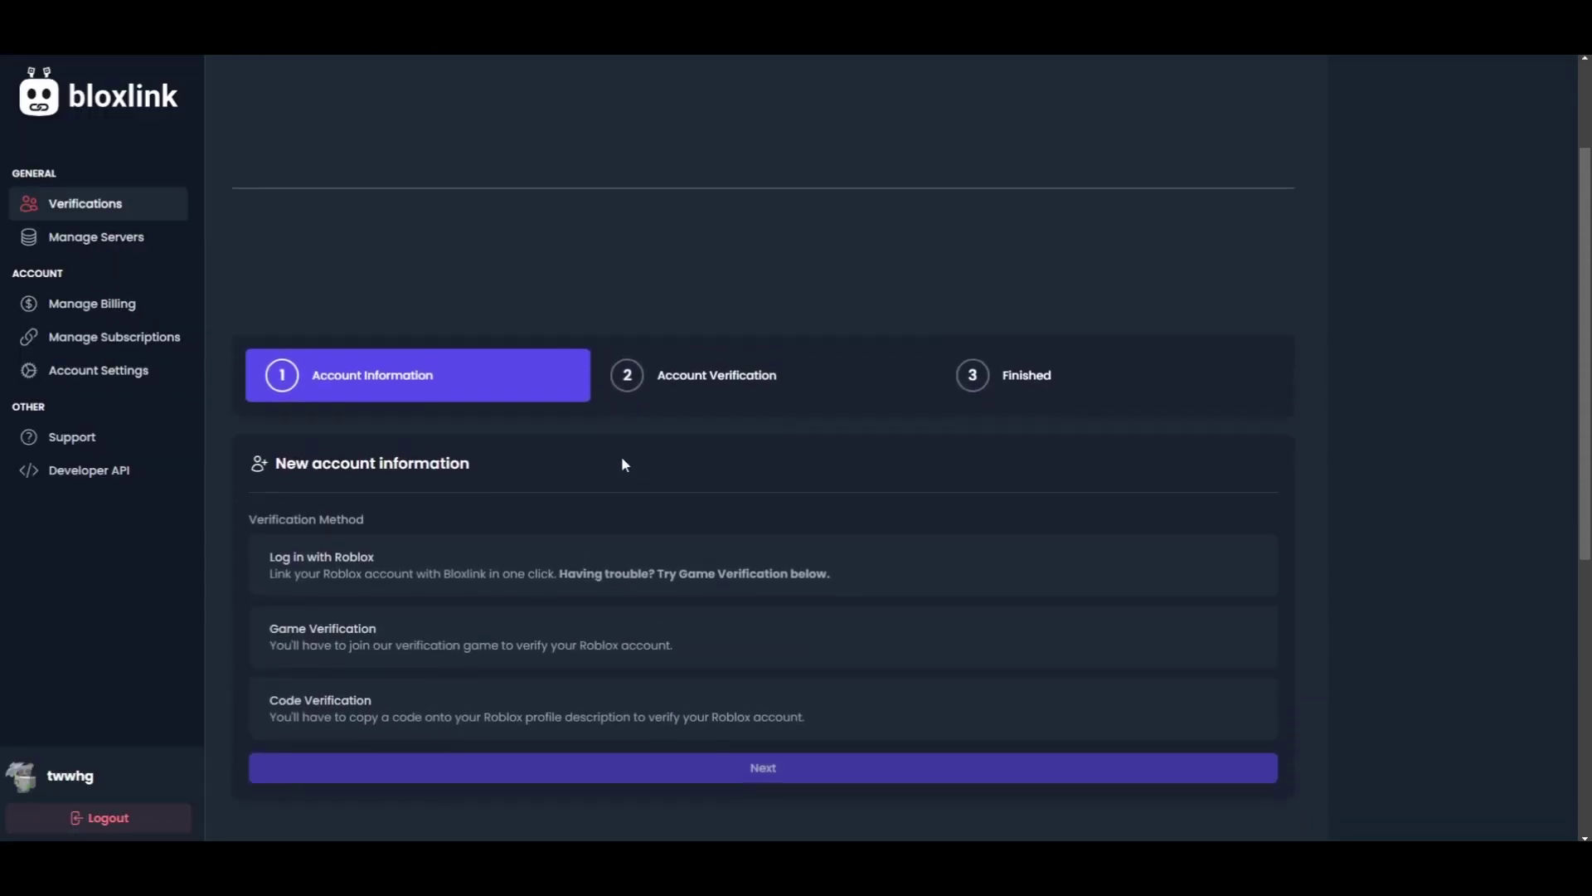
scroll(733, 535, up, 2)
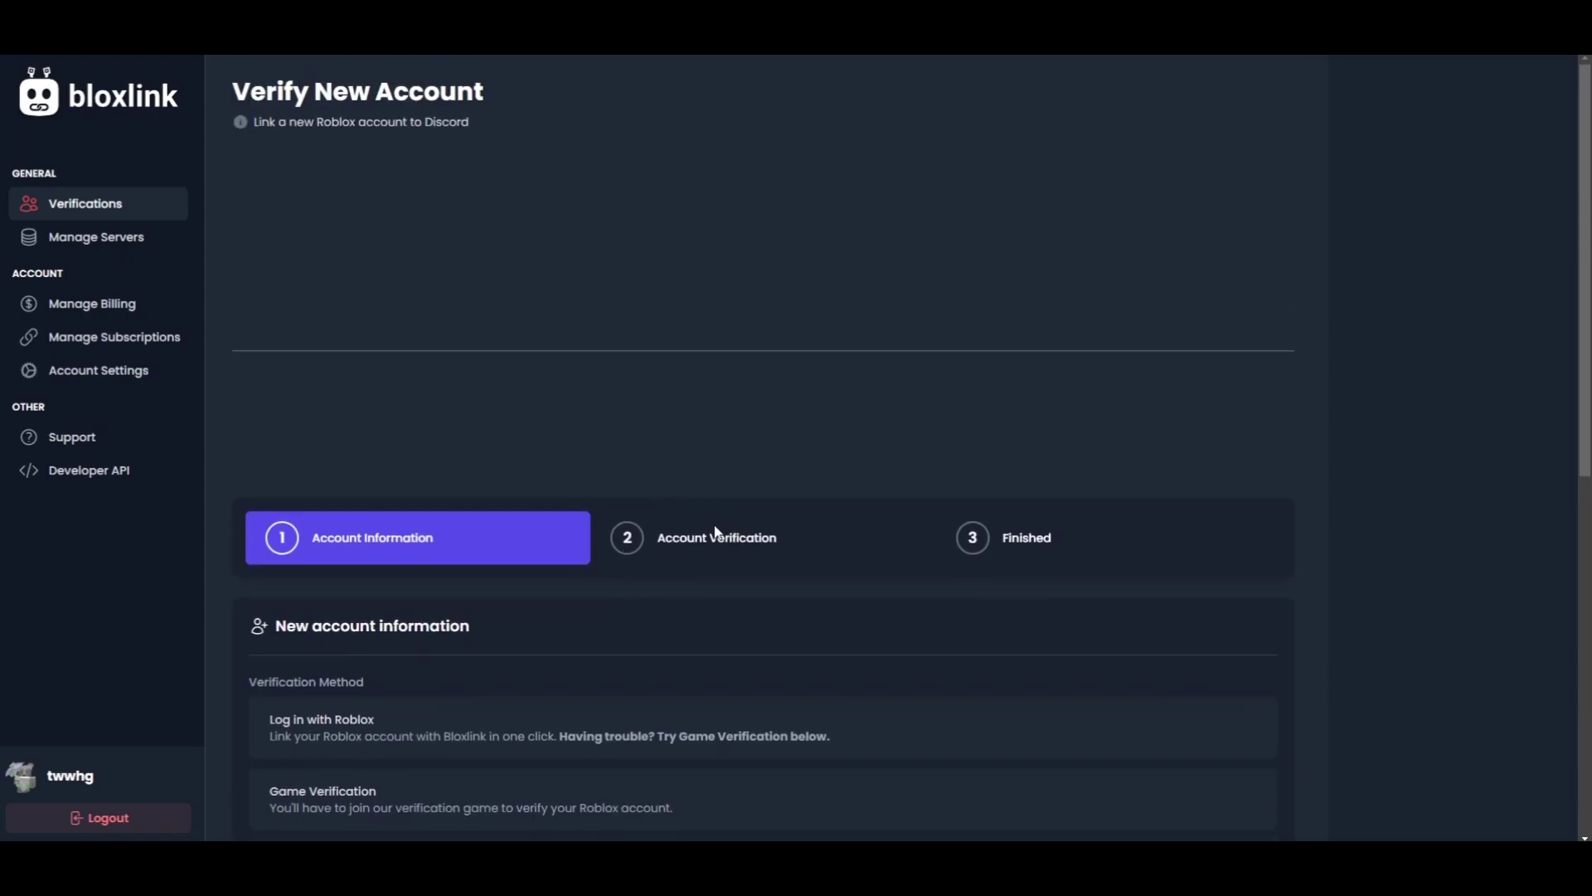
scroll(724, 596, down, 1)
scroll(580, 547, down, 2)
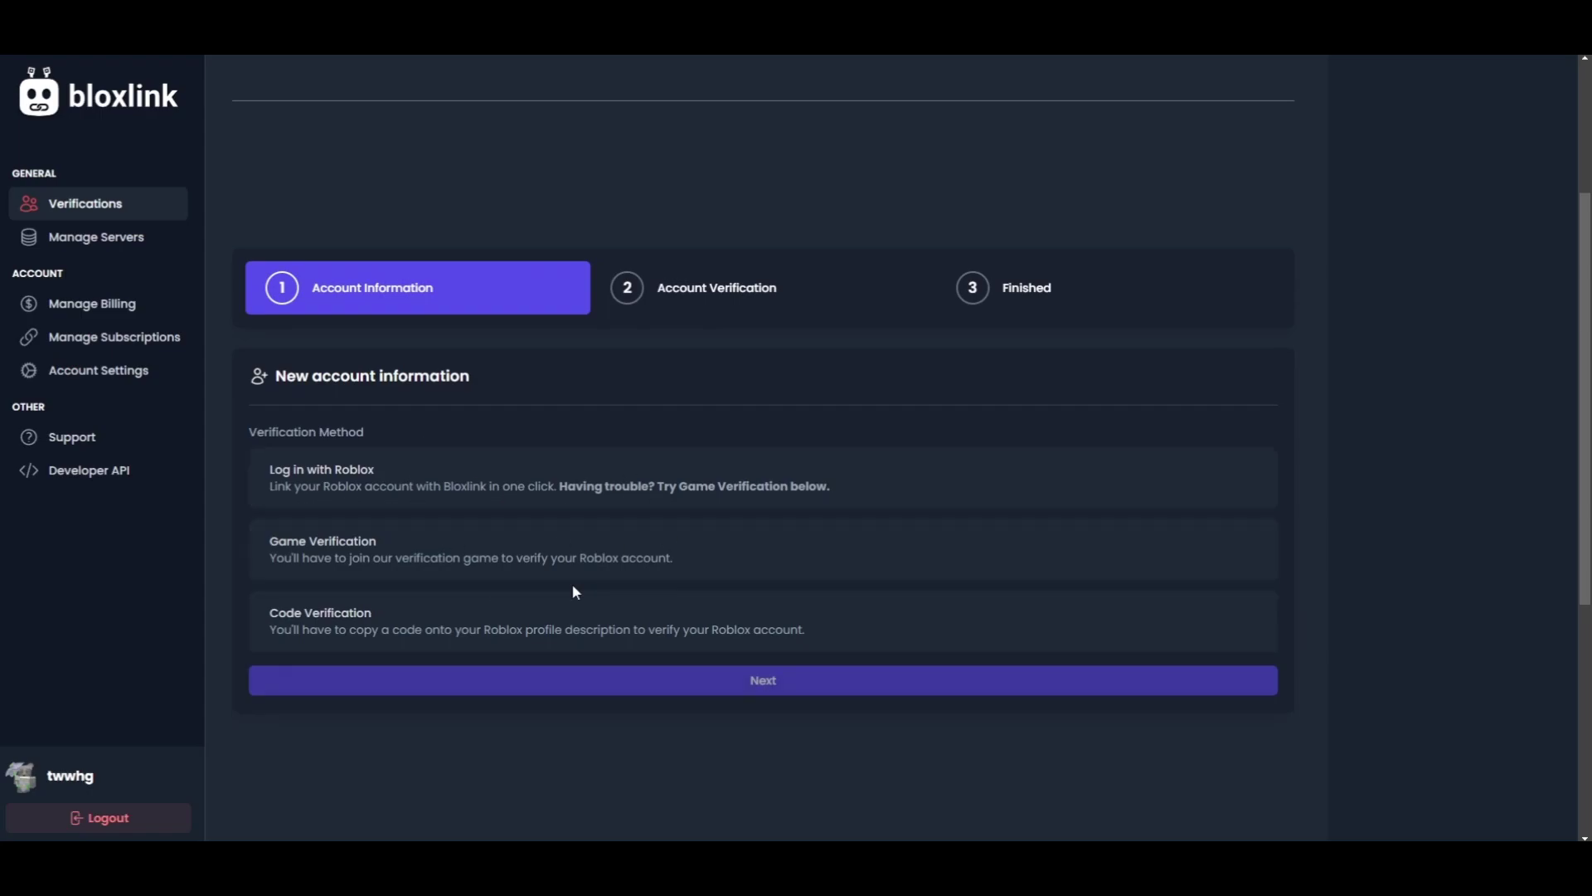
Choose Game Verification, pick the autofilled Roblox username, and submit.
click(360, 568)
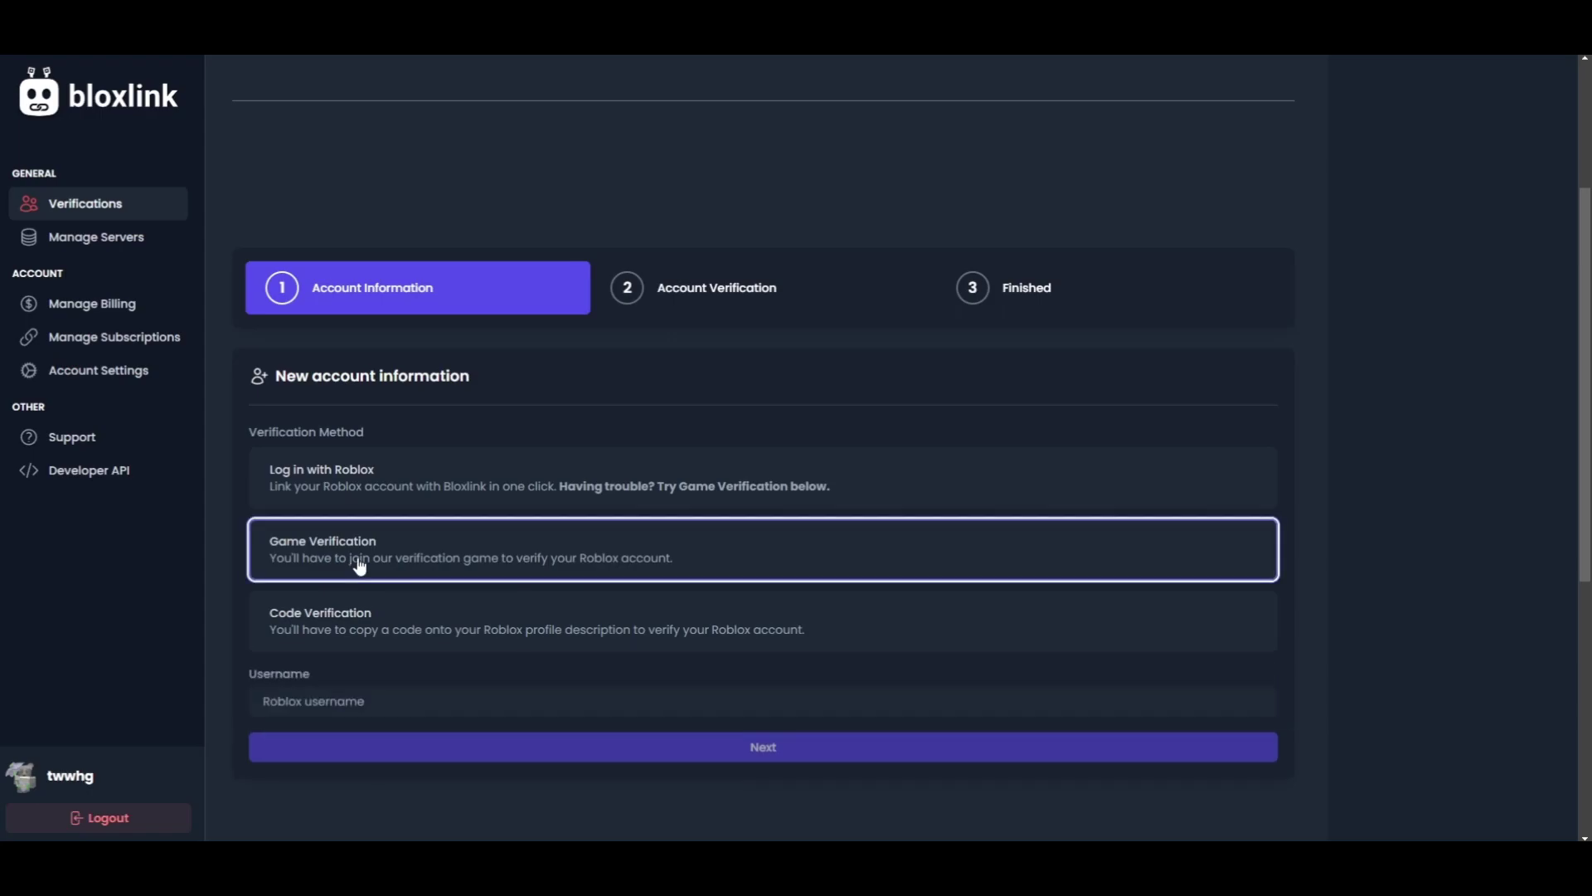
click(385, 701)
text(FadedBoi_YT)
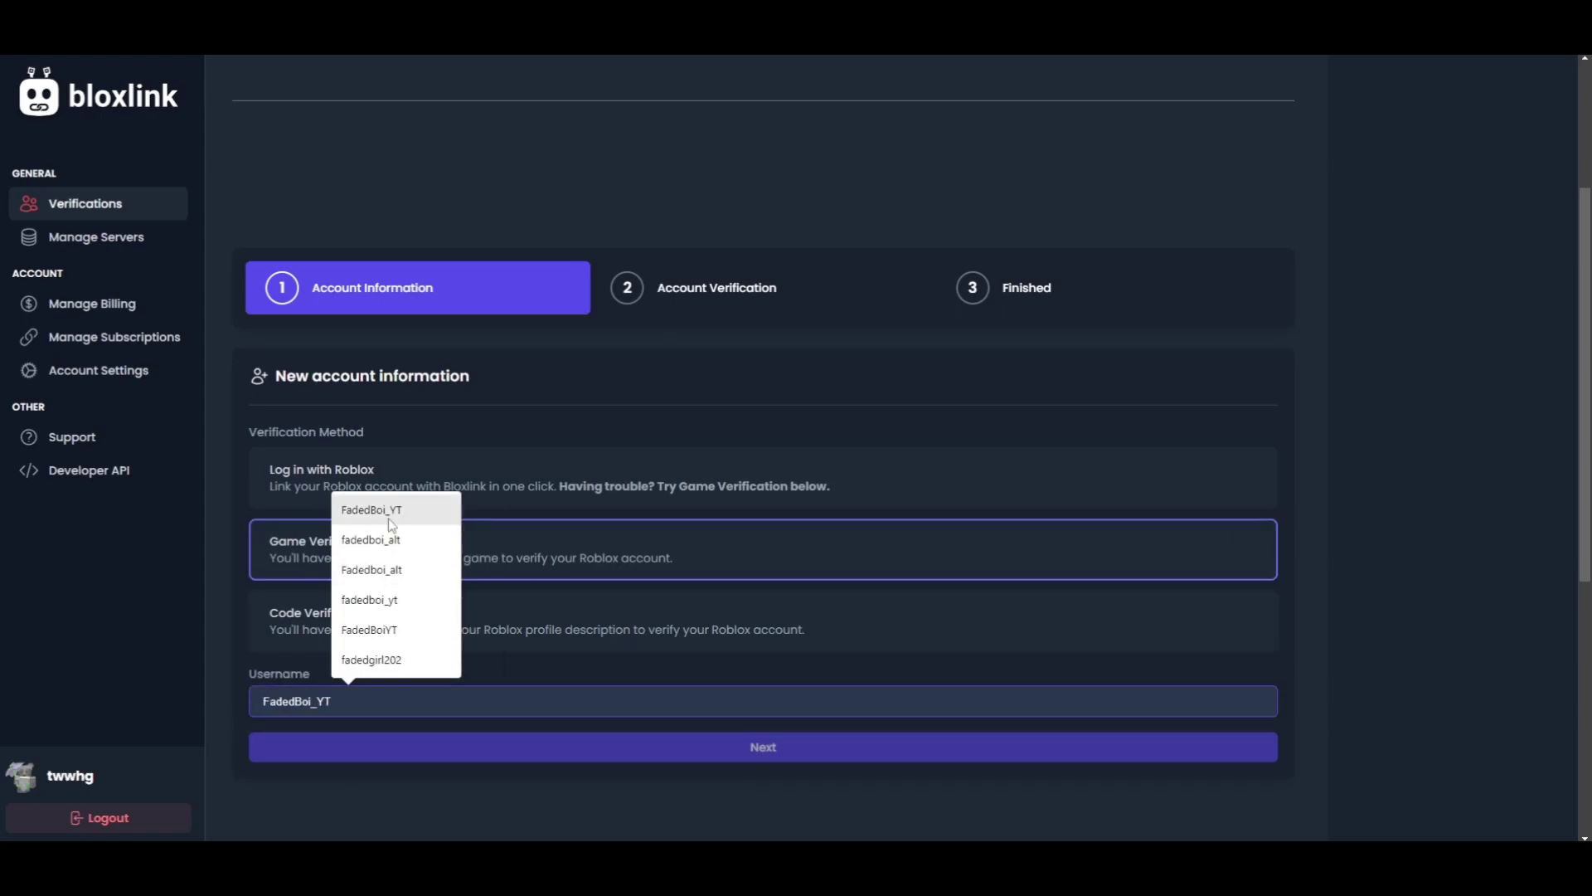
click(390, 517)
key(Return)
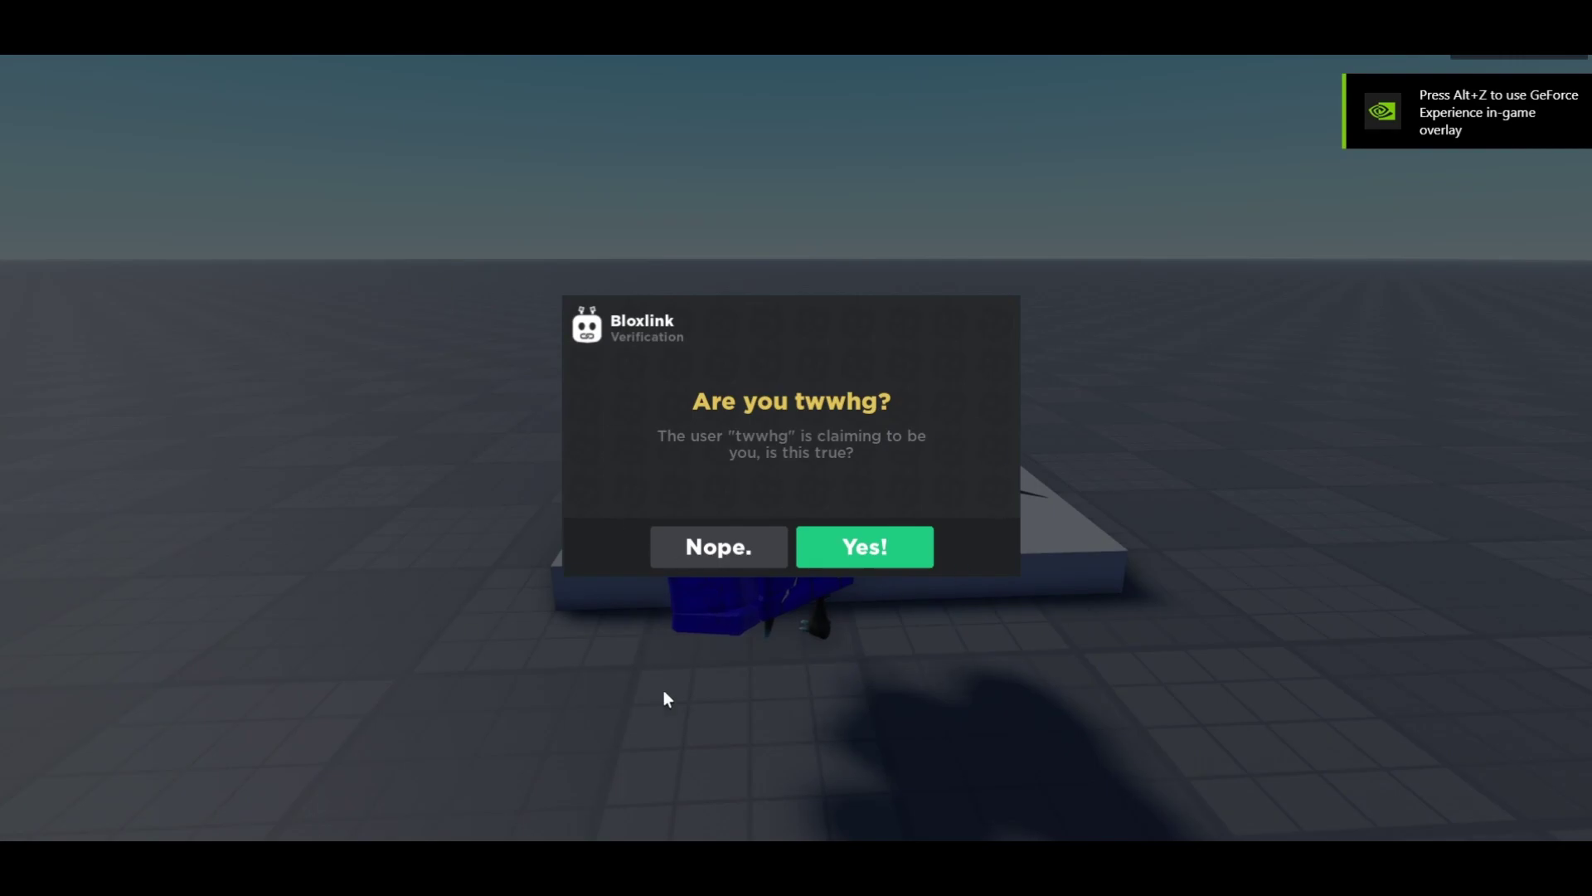
Answer 'Yes!' to the 'Are you…?' prompt in the Bloxlink Verification Game.
click(840, 546)
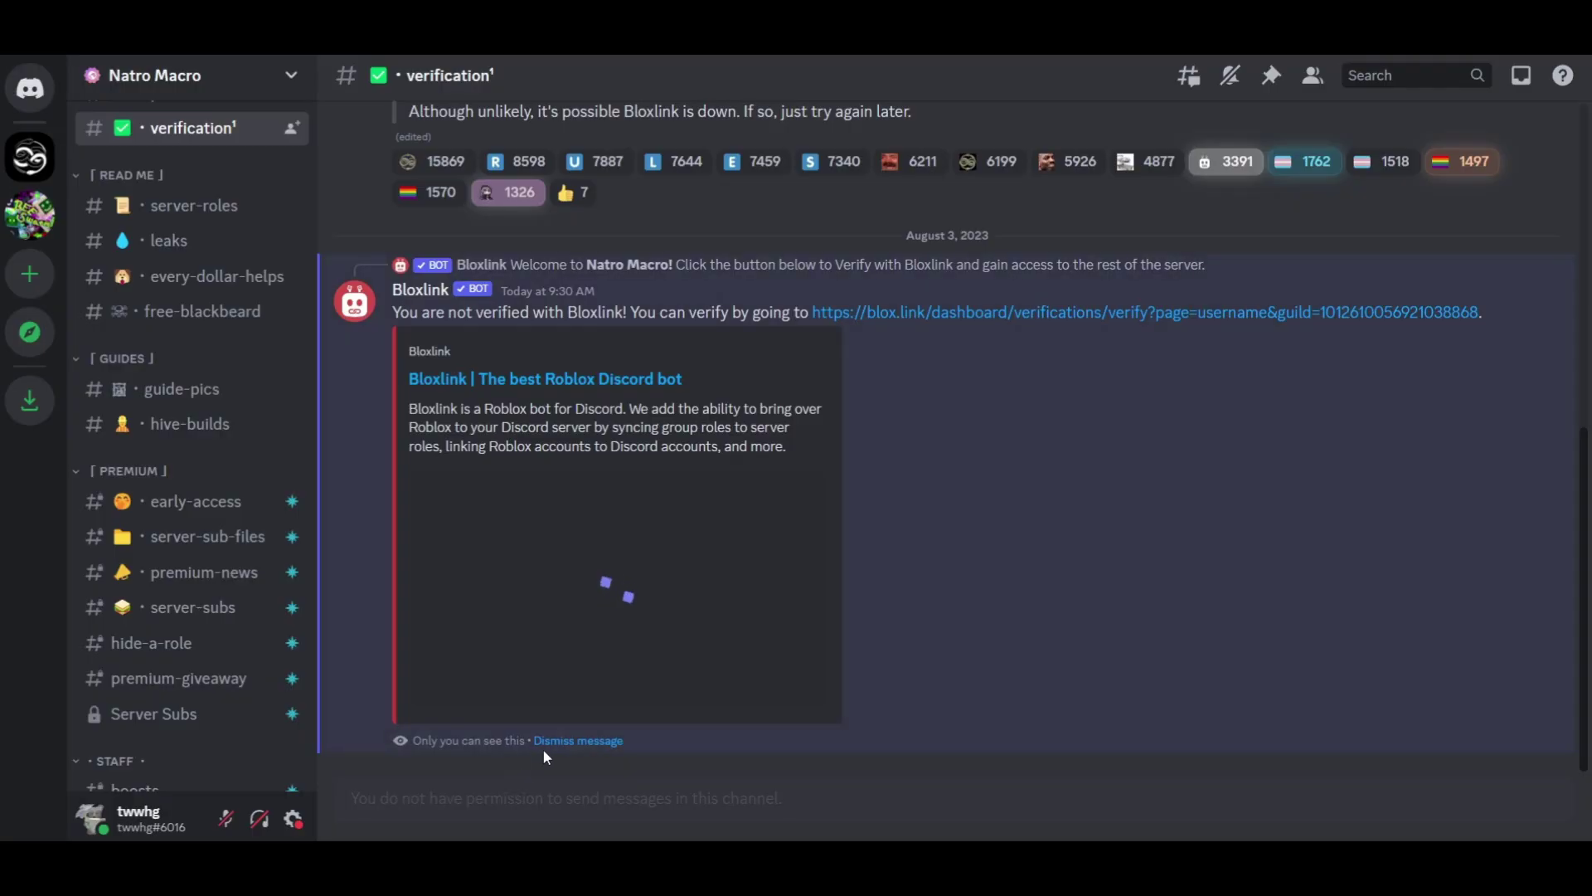
Scroll #verification to read Bloxlink's Verified Account and Added Roles messages.
scroll(580, 643, down, 2)
scroll(579, 644, up, 1)
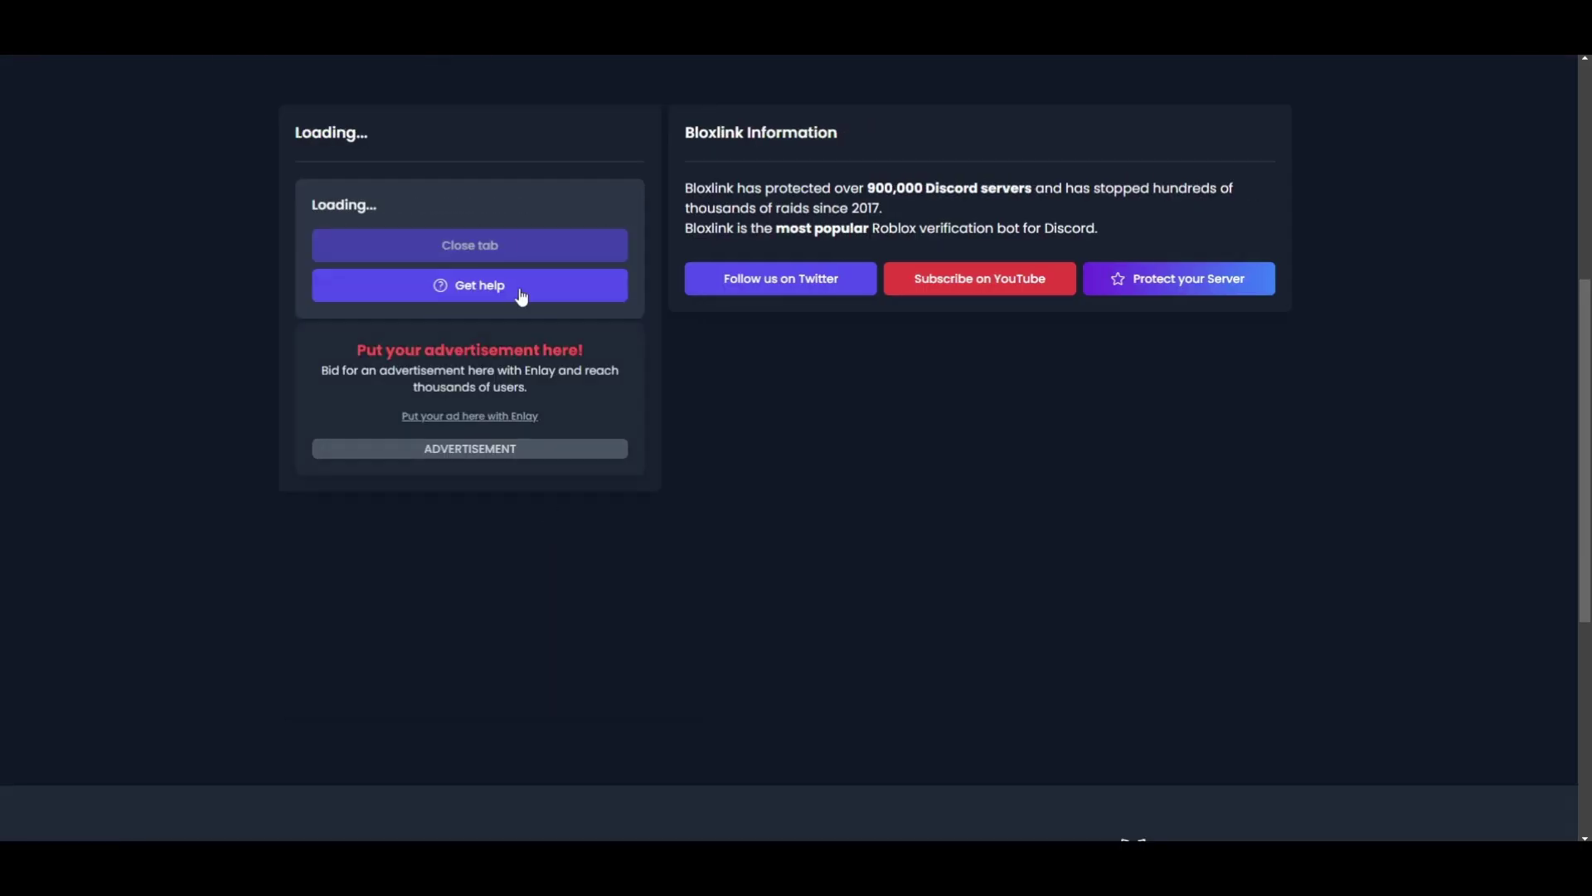
scroll(531, 332, up, 2)
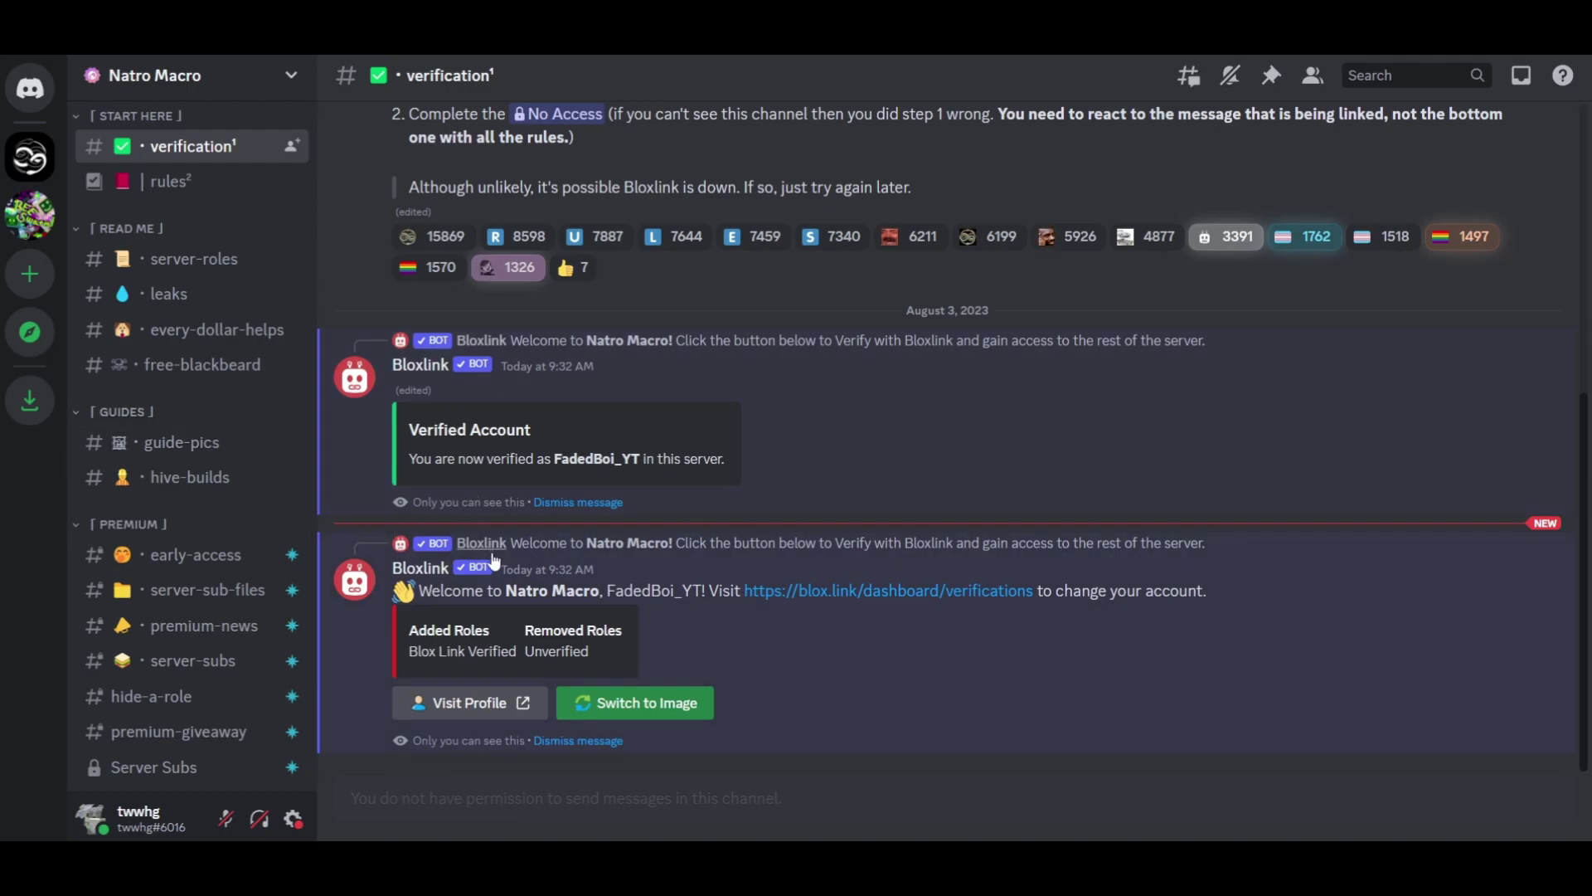
scroll(777, 674, up, 6)
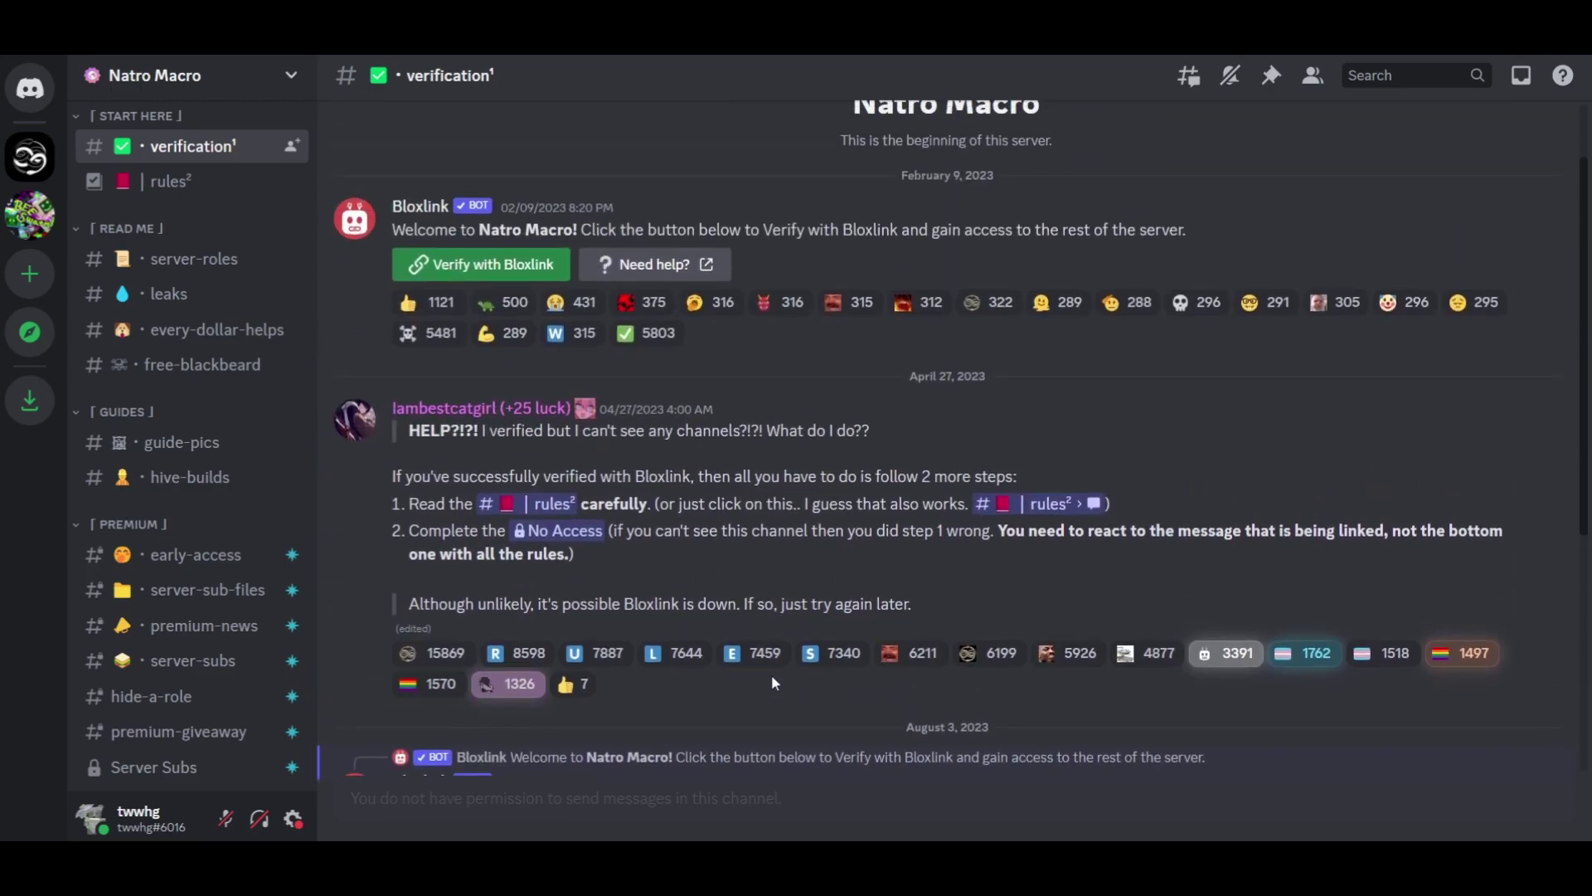
scroll(772, 680, down, 1)
React to both rule messages in #rules to unlock the server channels.
click(546, 501)
scroll(547, 494, up, 3)
scroll(547, 494, up, 2)
scroll(547, 498, down, 2)
scroll(498, 581, down, 3)
scroll(458, 734, up, 3)
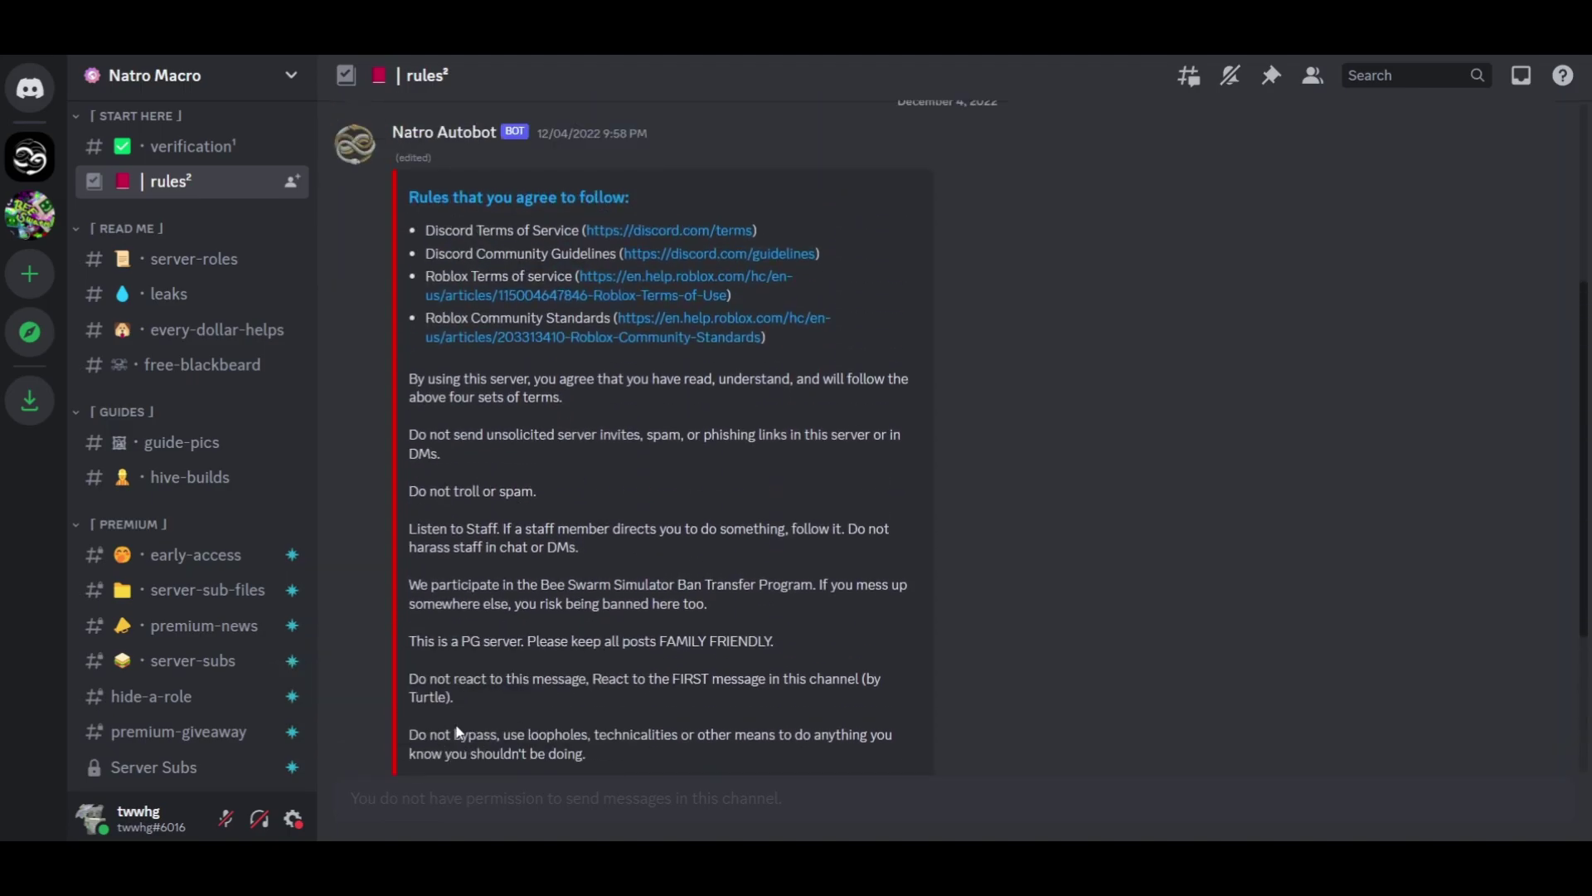
scroll(413, 237, down, 3)
click(430, 734)
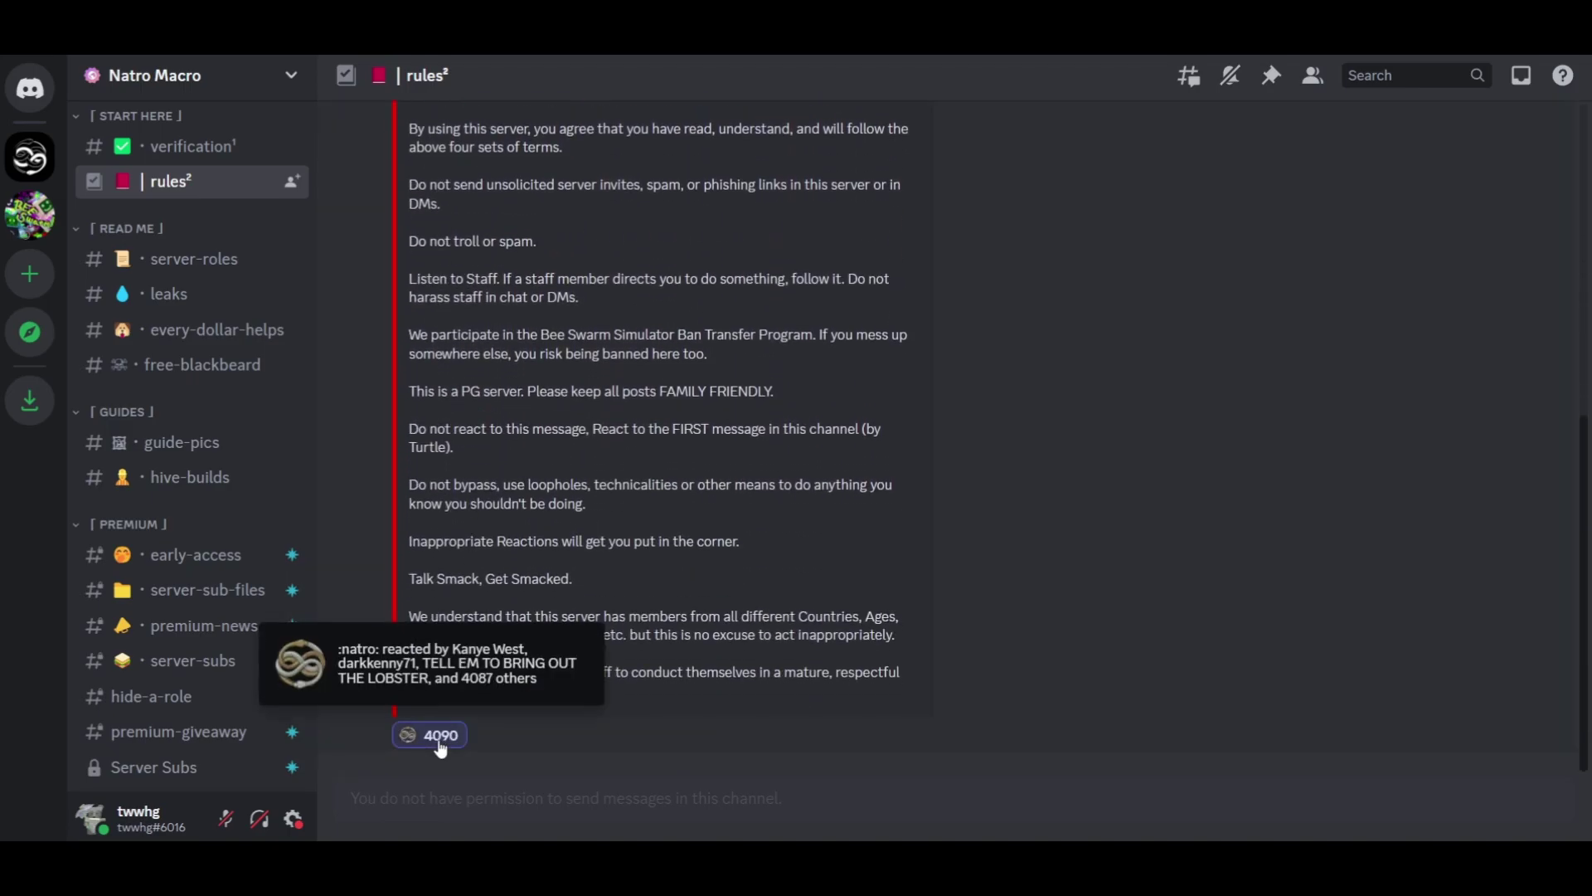
scroll(629, 432, up, 3)
scroll(537, 299, up, 3)
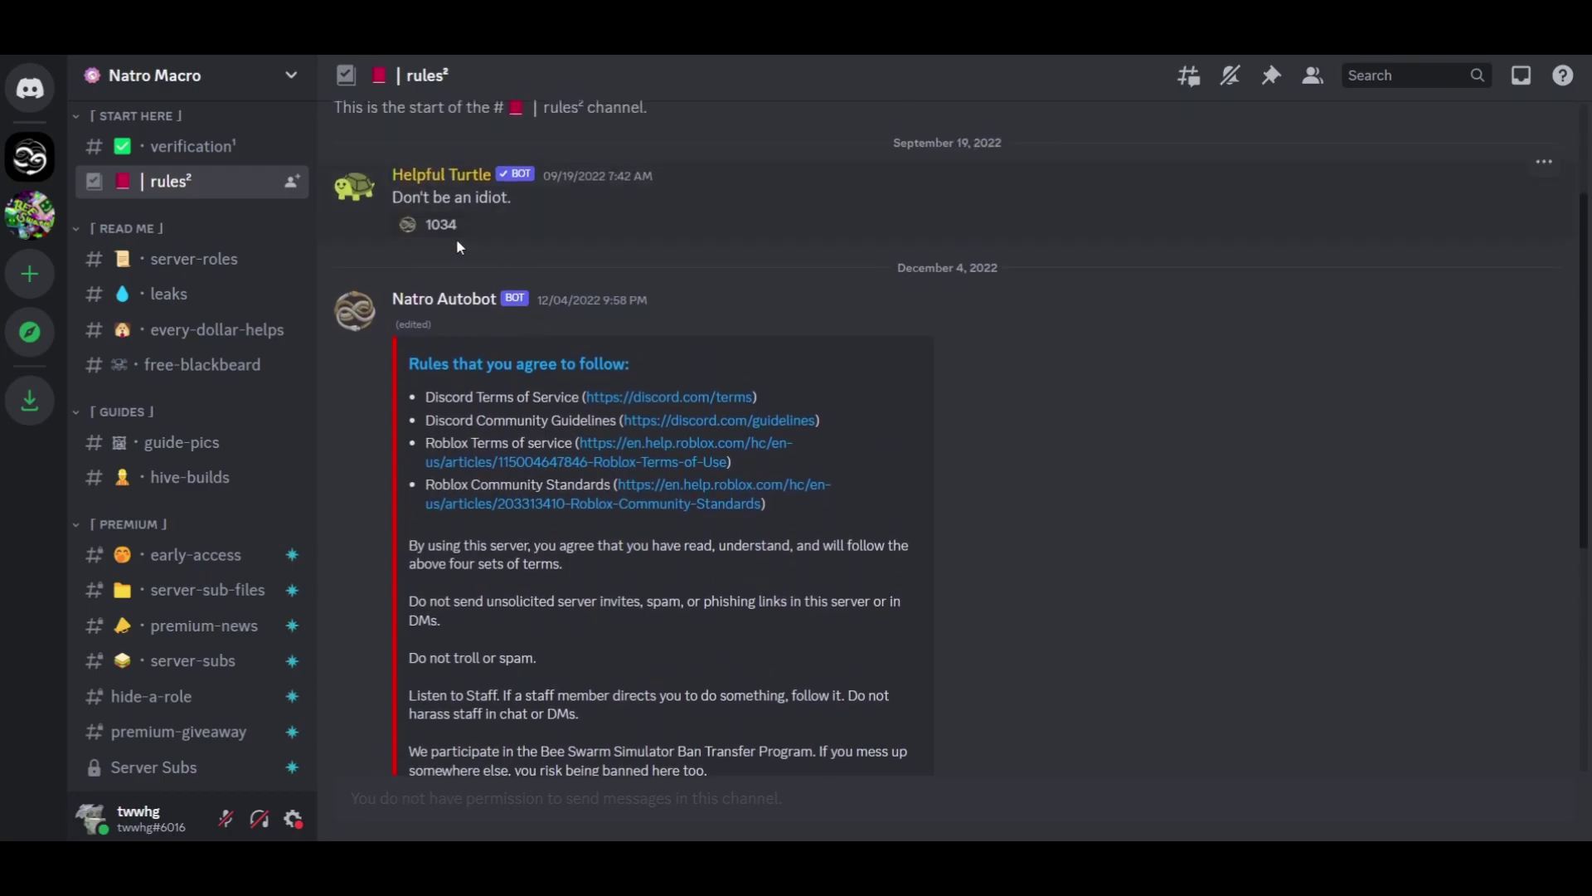
click(429, 224)
scroll(432, 241, down, 5)
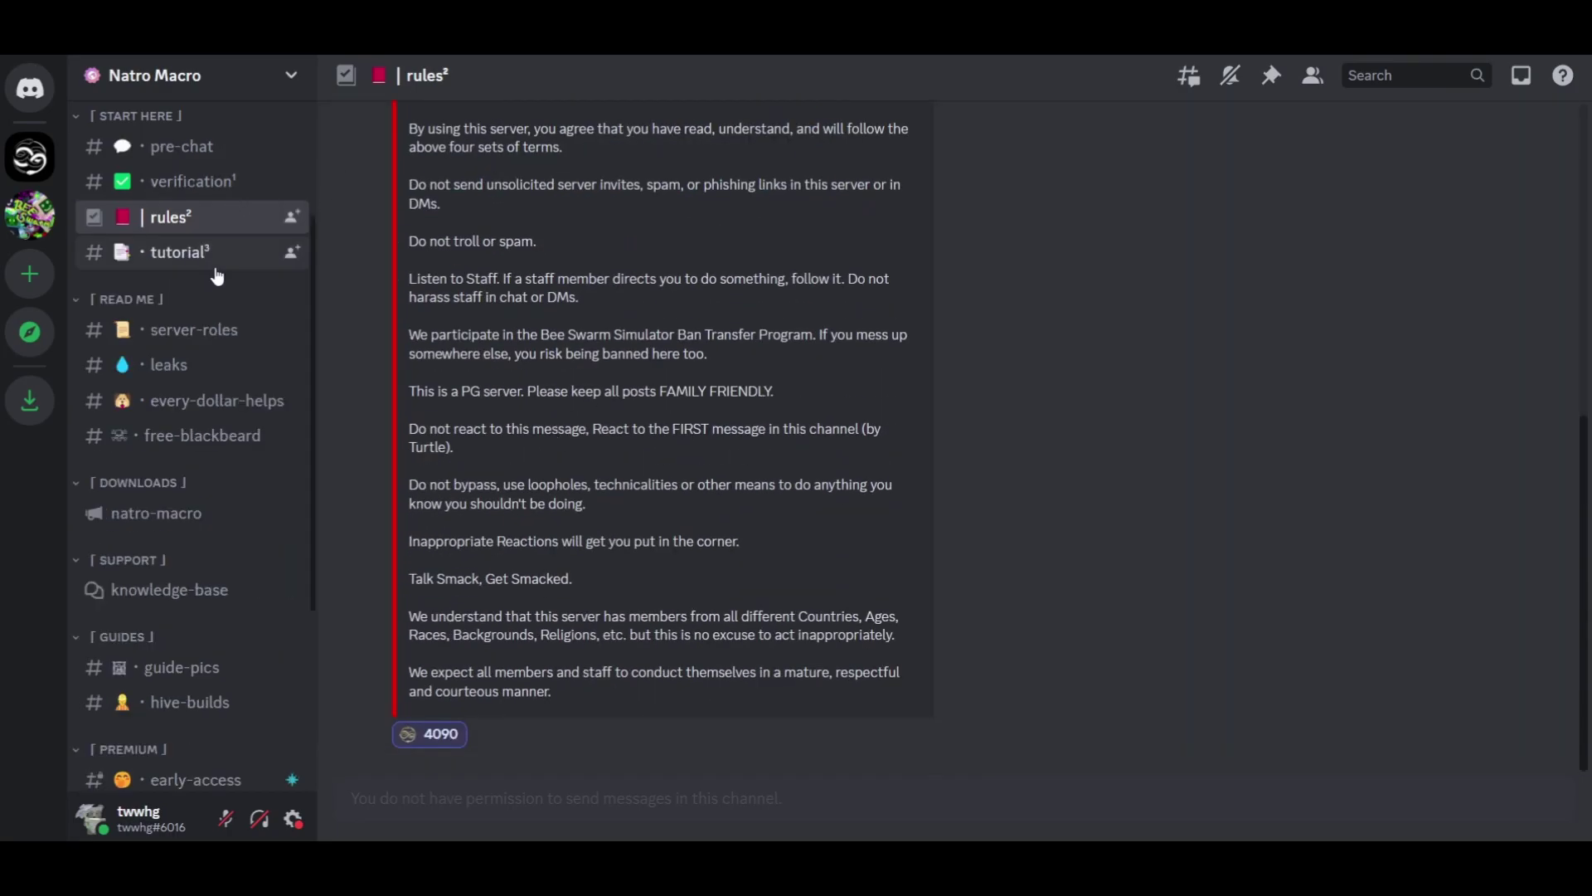
Start the #tutorial walkthrough and continue past the Pre-Info message.
click(203, 260)
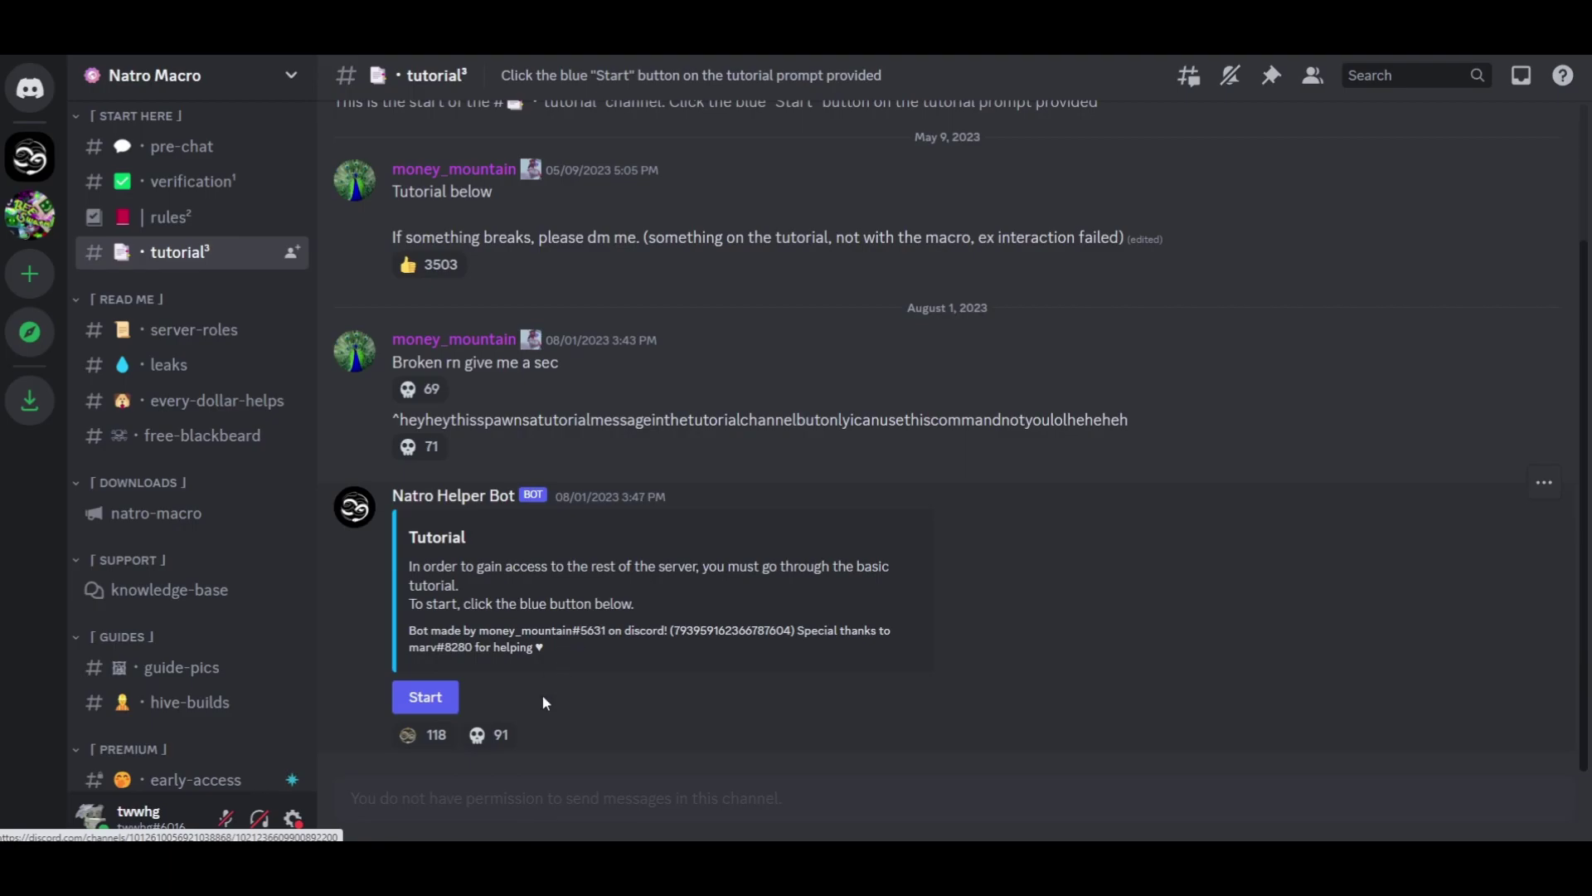
click(440, 699)
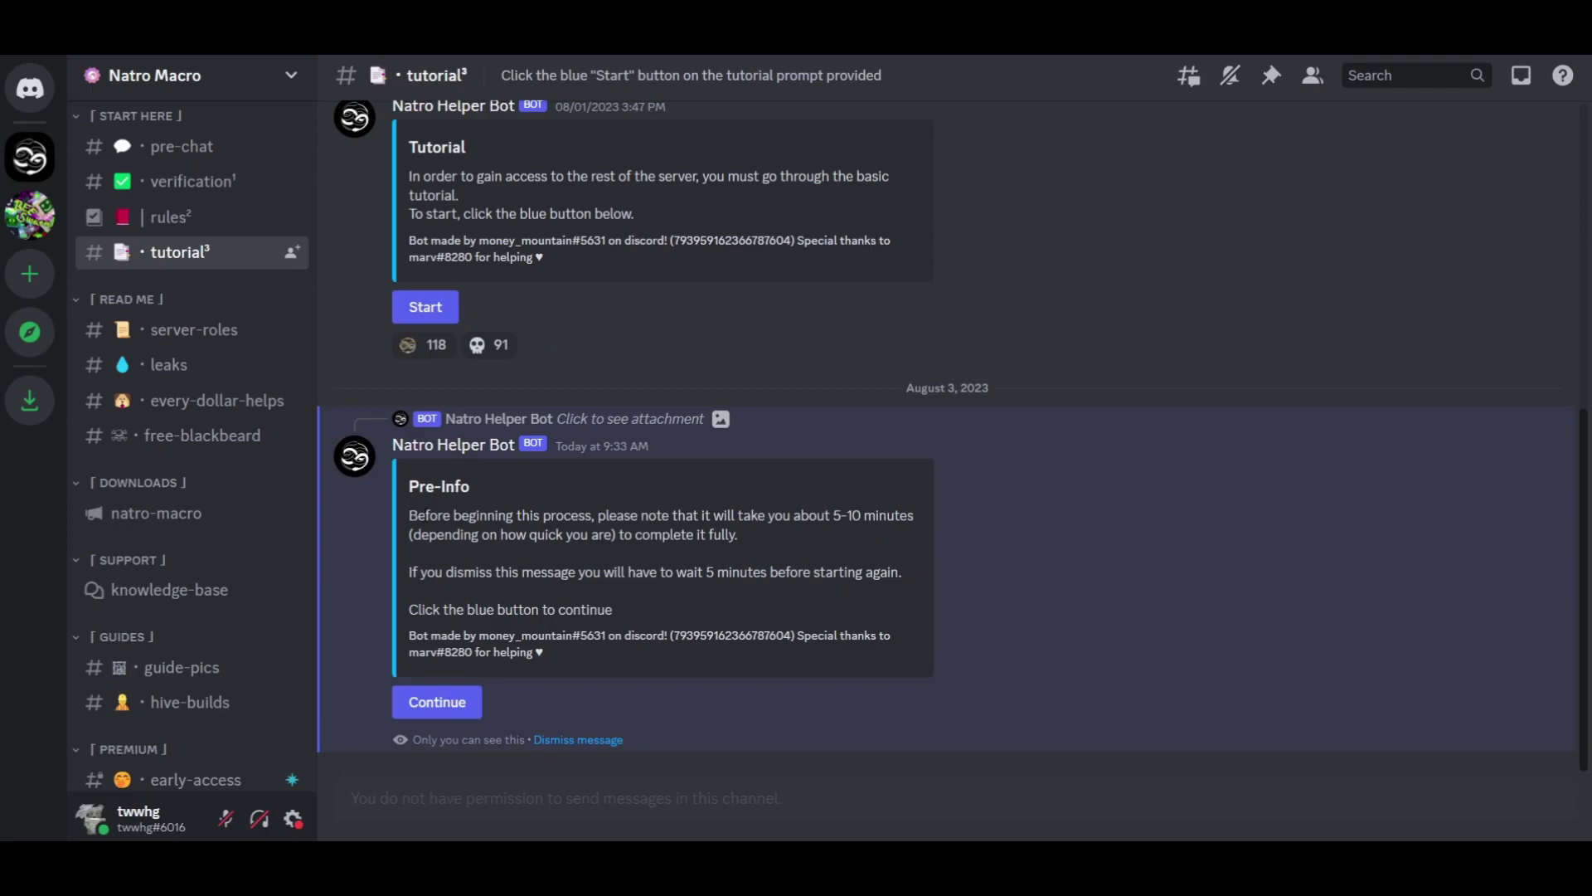
click(462, 718)
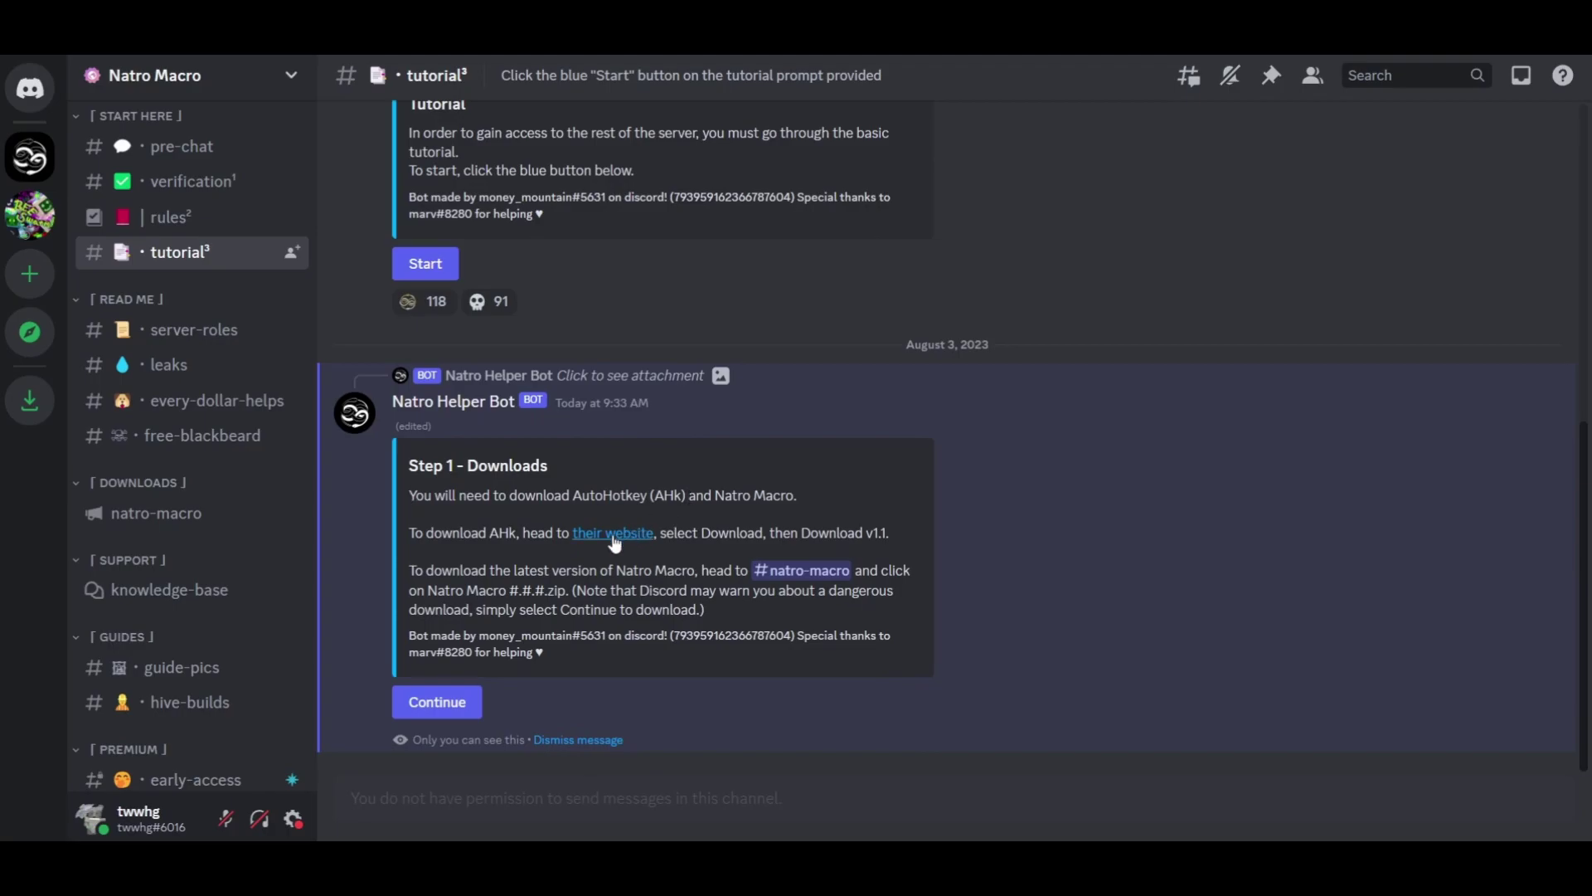
Download AutoHotkey_1.1.37.01_setup.exe despite the warning and launch it from Chrome's Downloads.
click(613, 534)
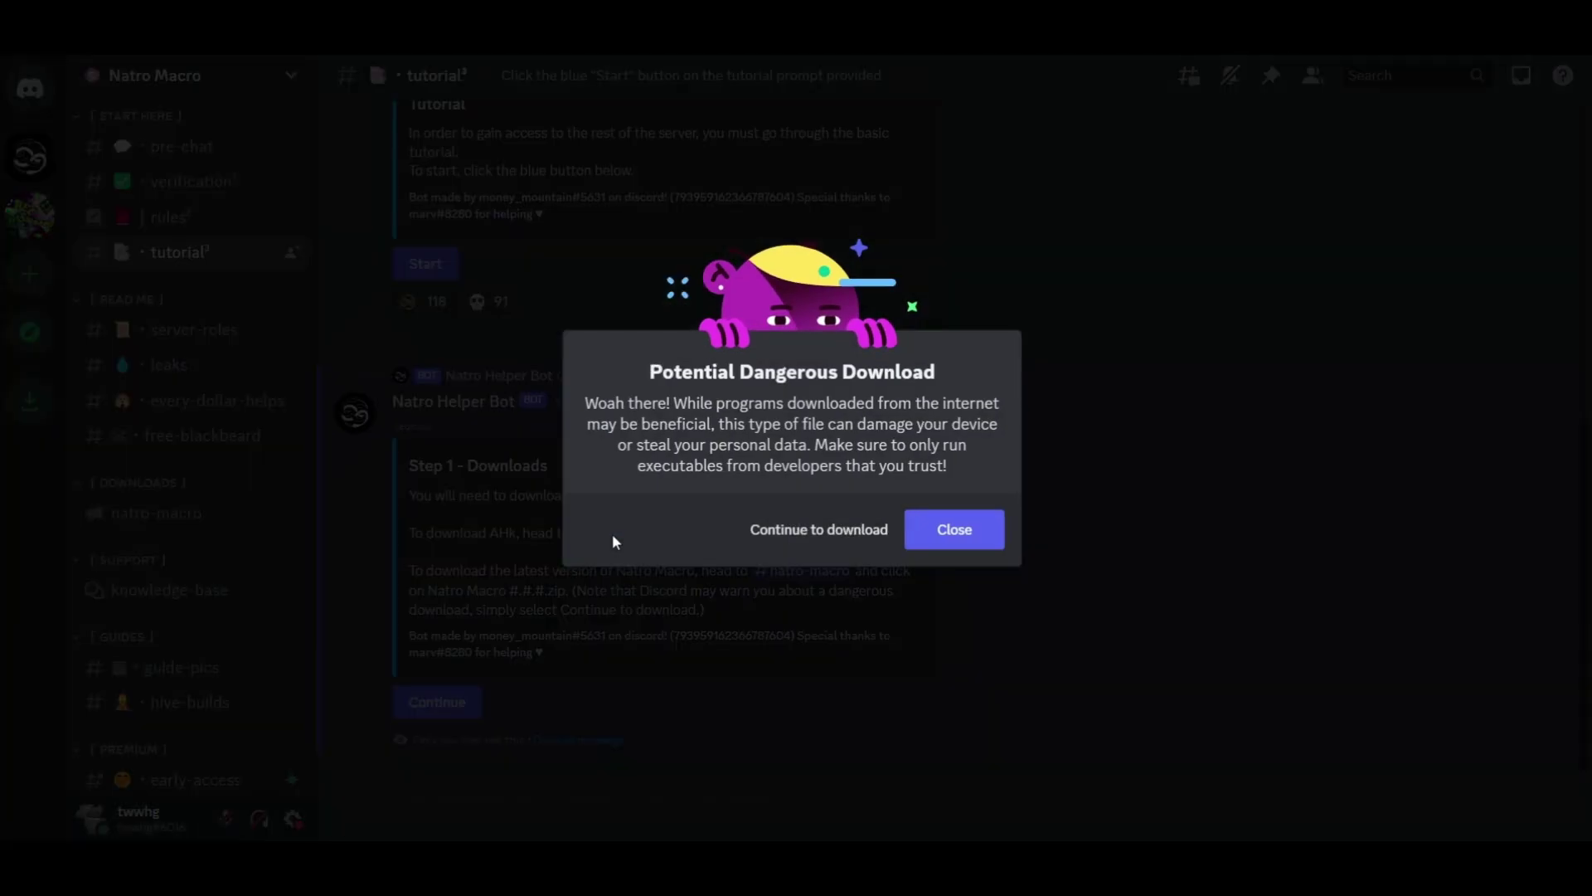
click(843, 539)
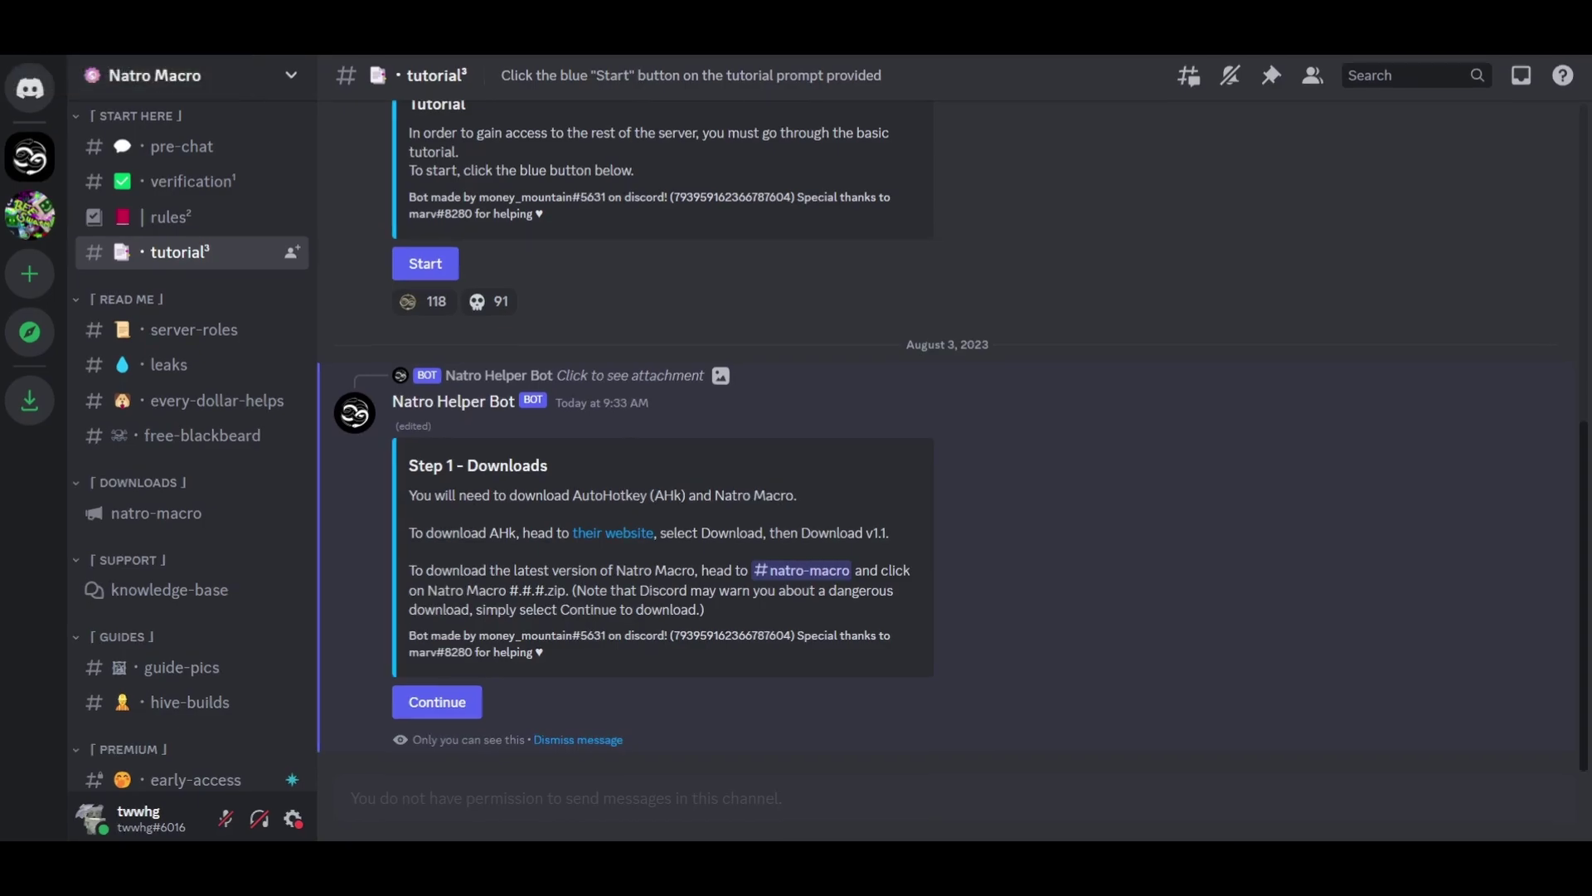
click(1466, 33)
click(1466, 33)
click(1576, 34)
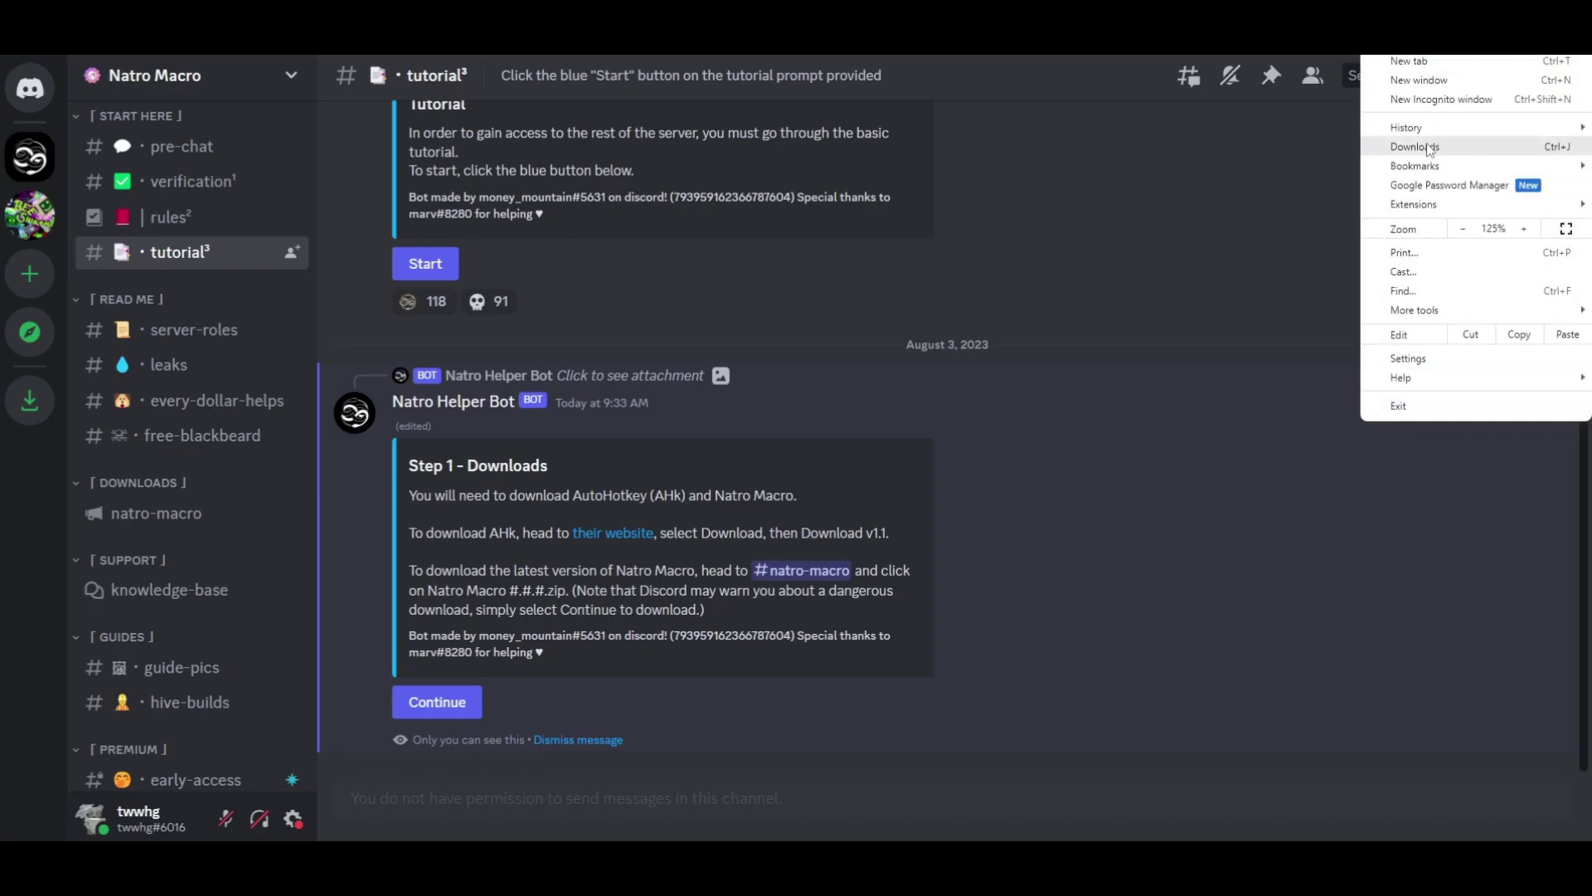
click(1433, 149)
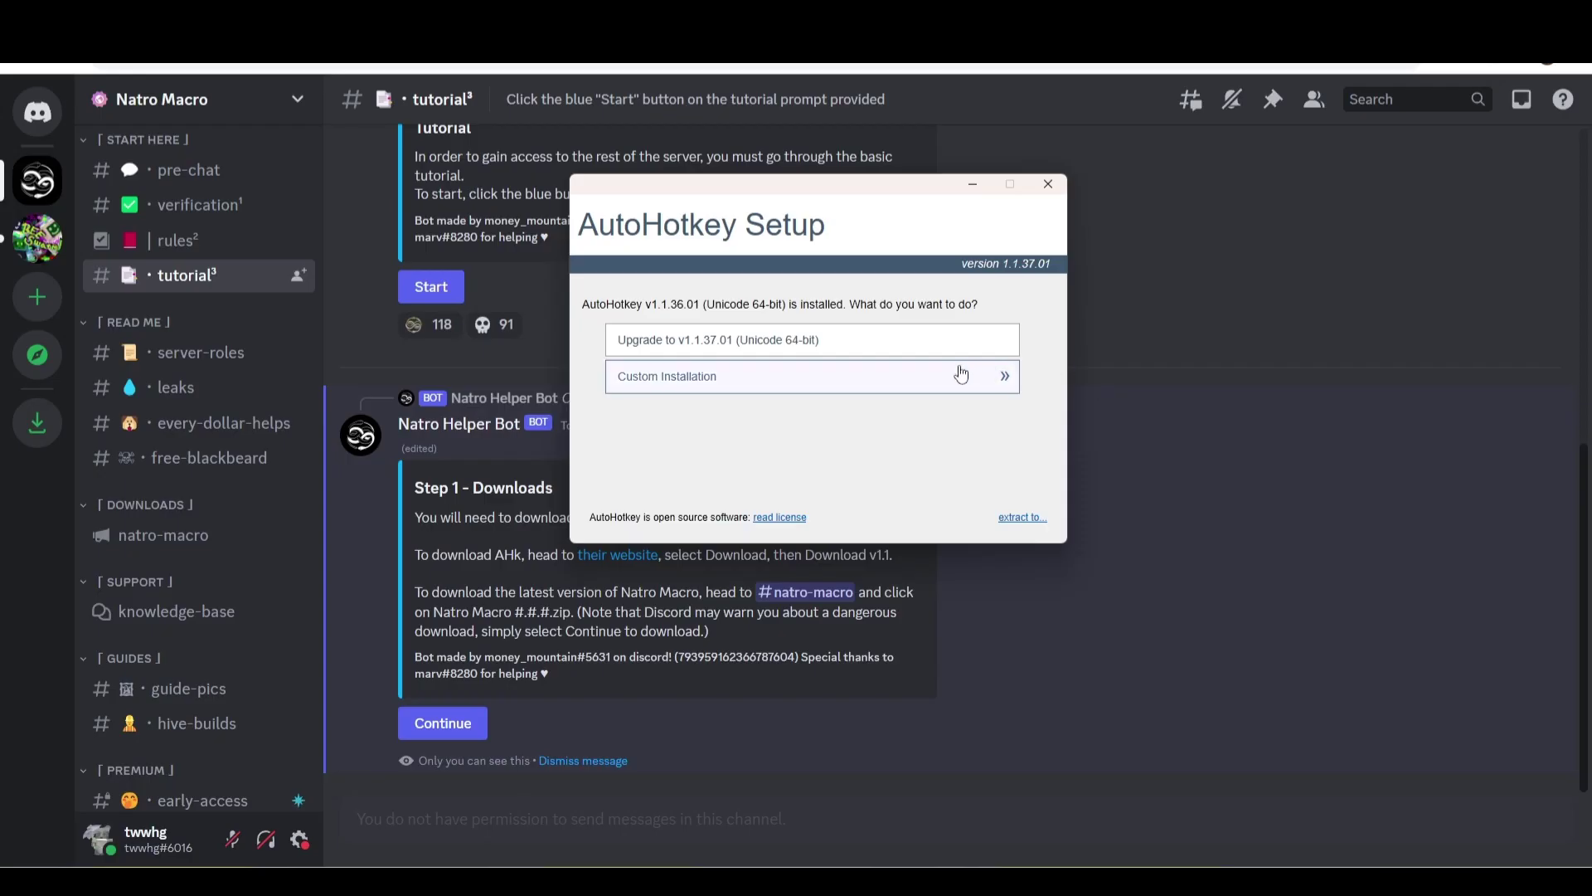
Back out of Custom Installation and upgrade AutoHotkey to v1.1.37.01.
click(961, 375)
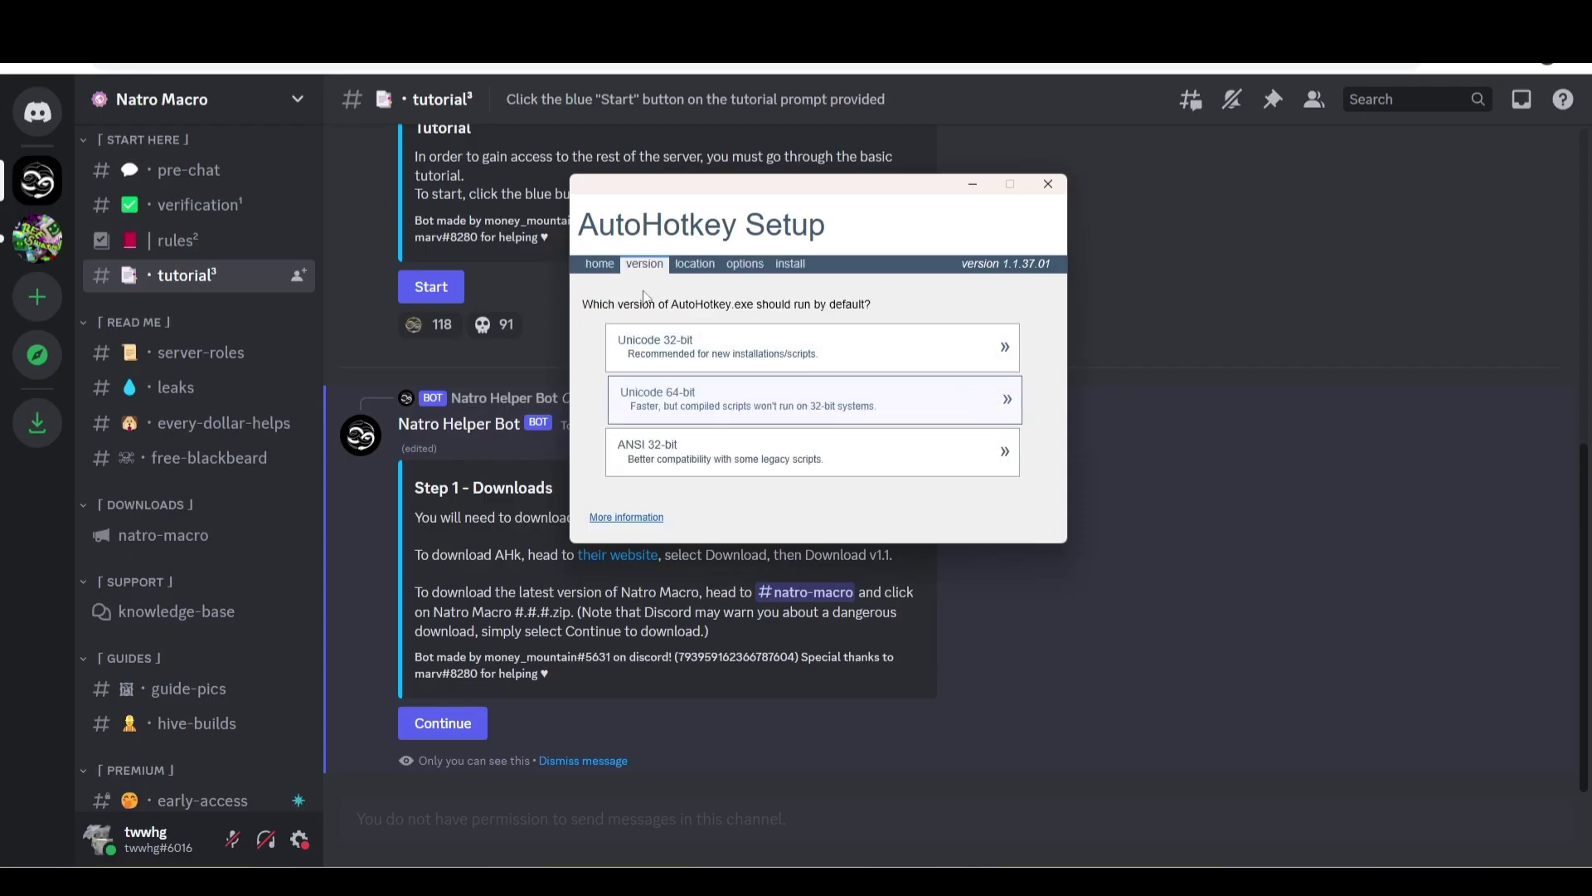
click(821, 402)
click(770, 355)
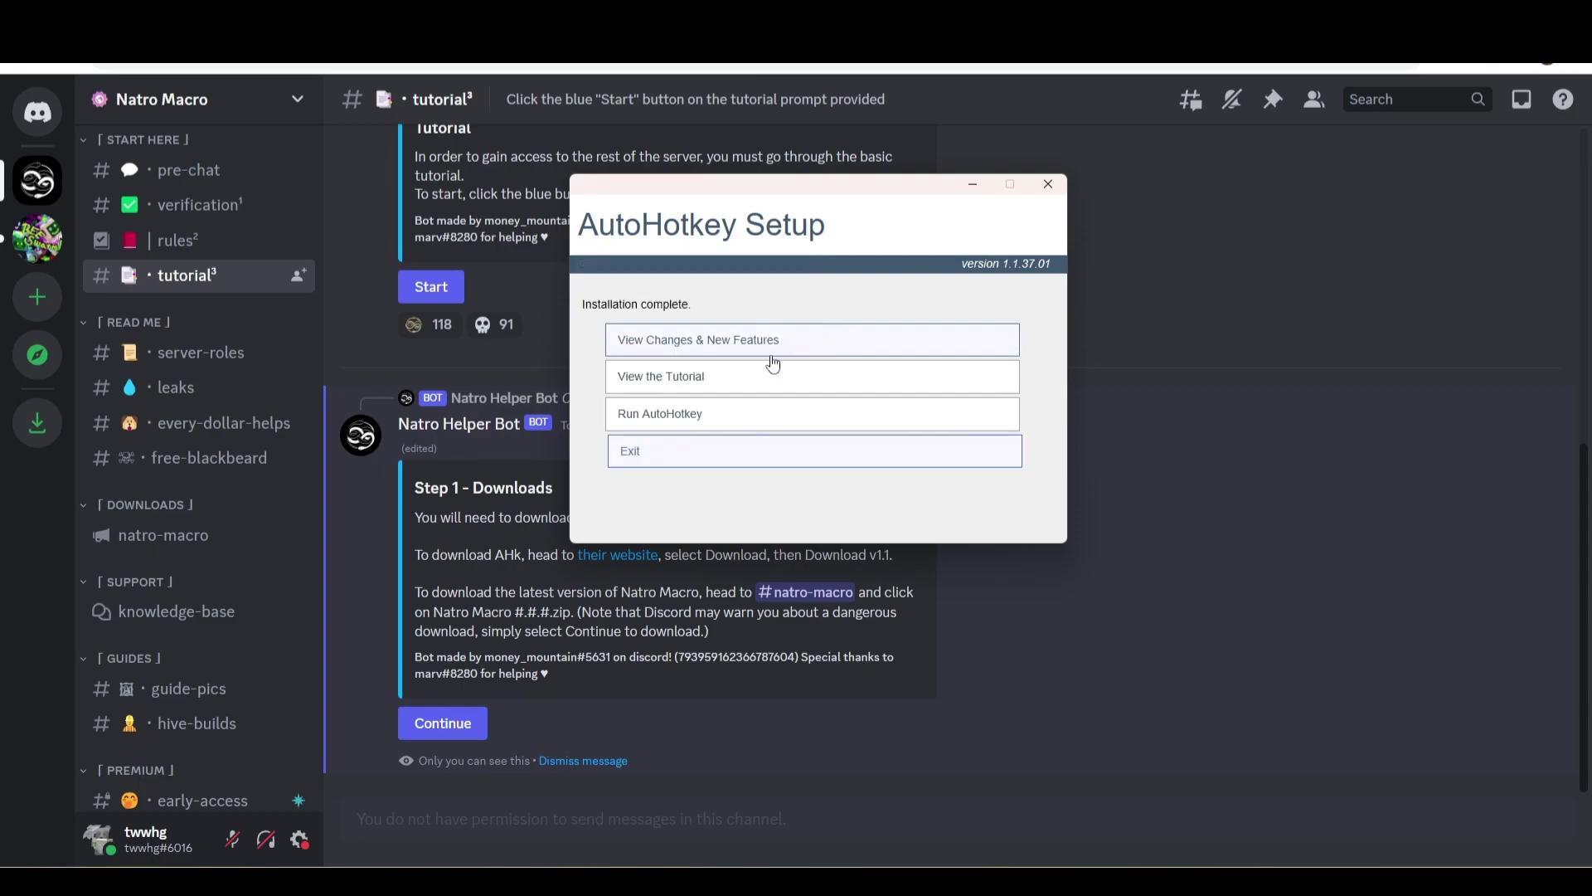
Close the AutoHotkey installer and continue the tutorial to Step 5 – Natro Settings.
click(1047, 186)
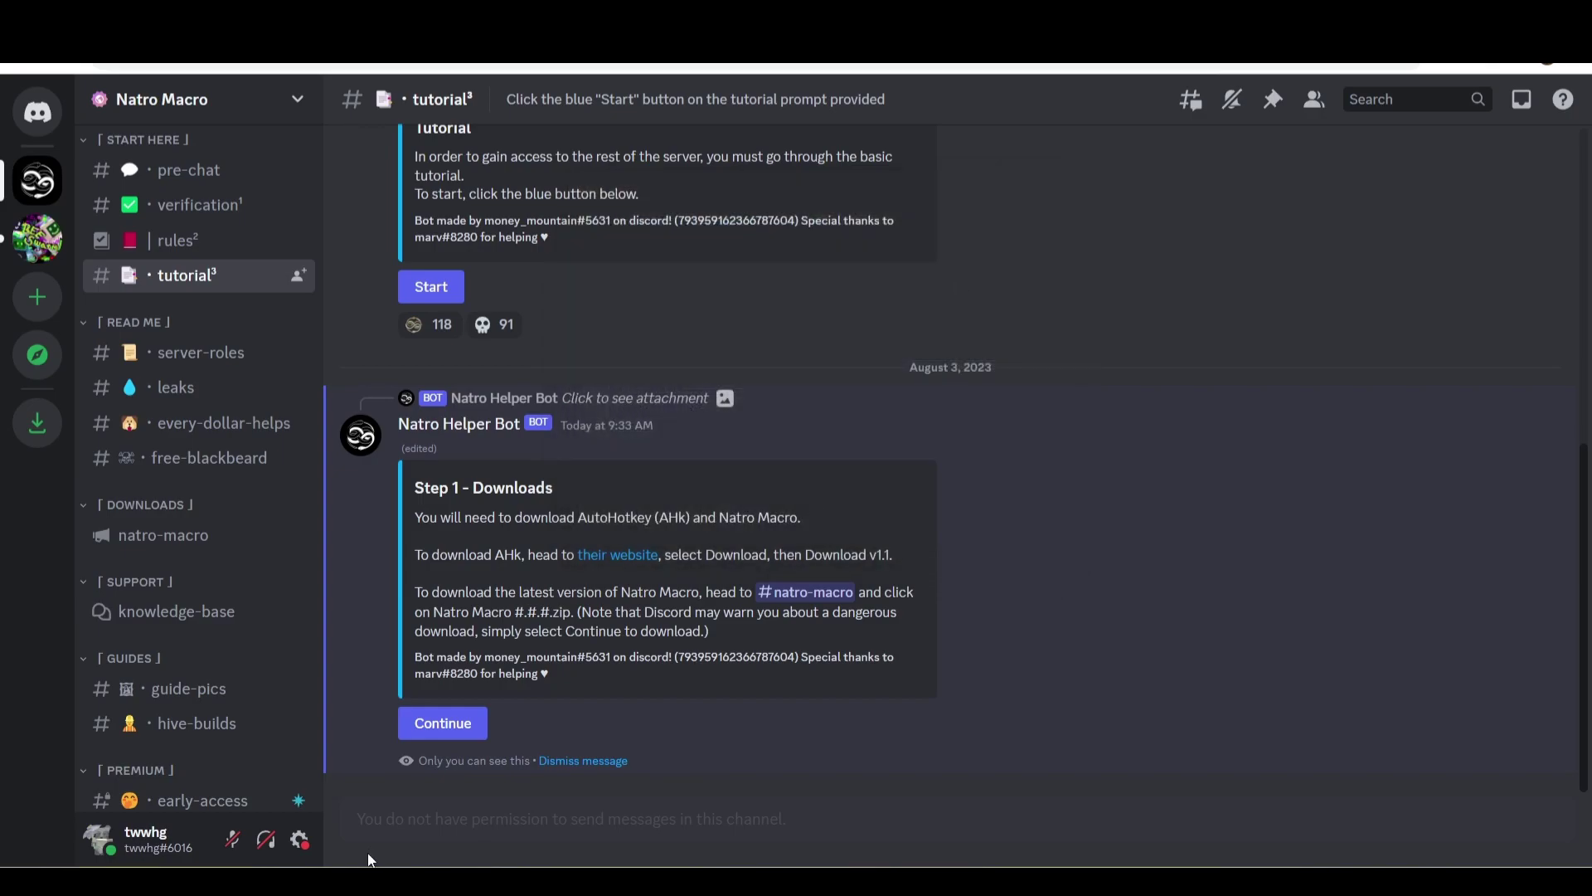
click(448, 723)
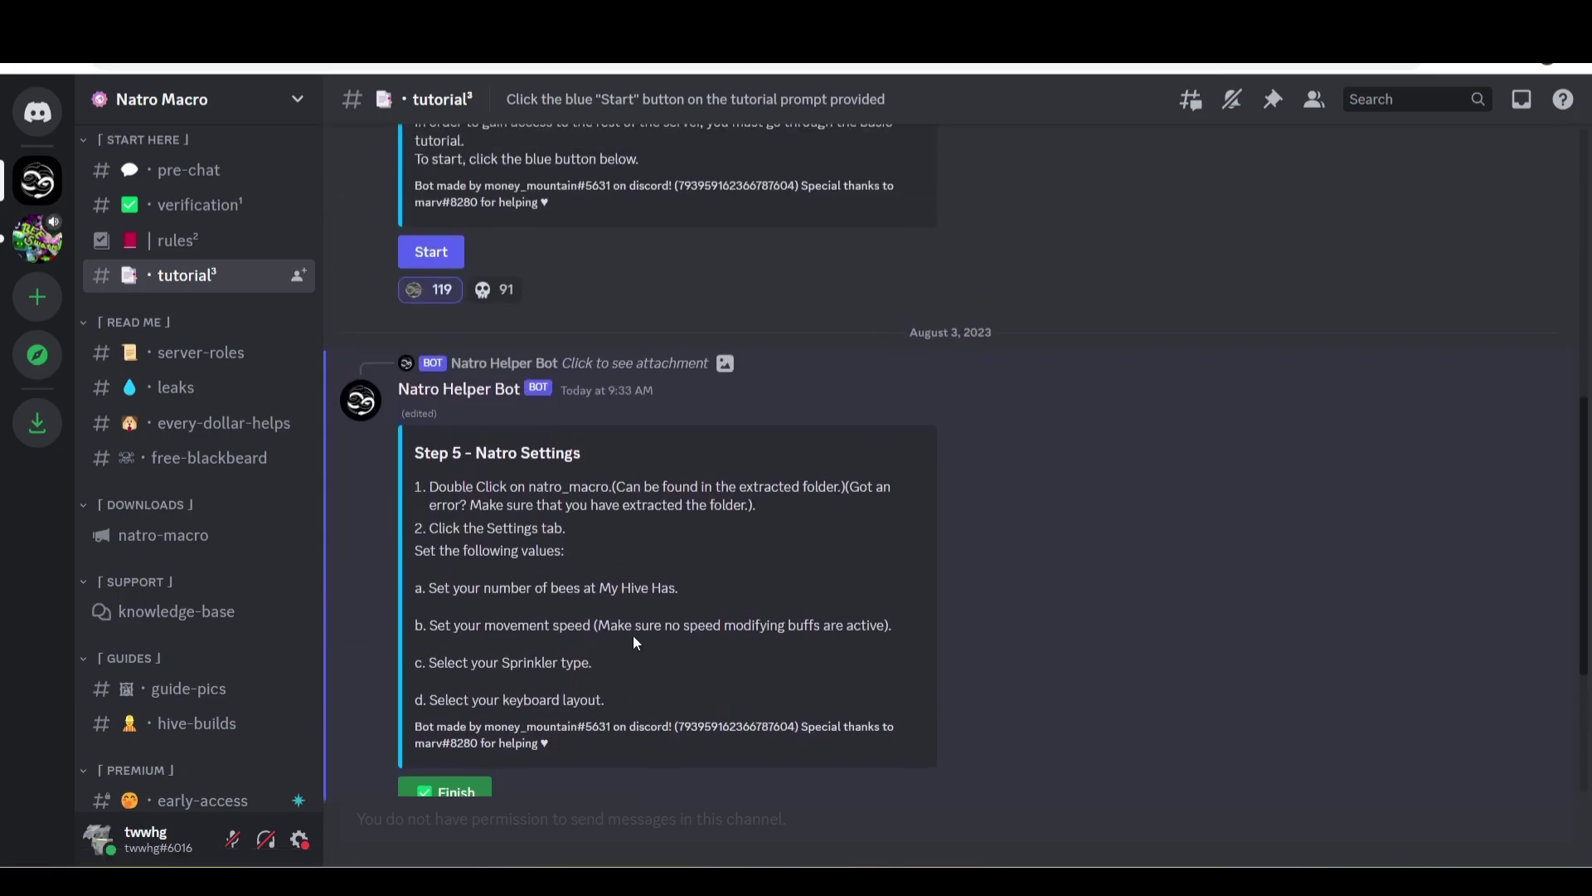
scroll(635, 643, up, 5)
scroll(635, 643, up, 3)
scroll(632, 639, down, 5)
scroll(627, 635, up, 1)
scroll(623, 630, up, 1)
scroll(626, 627, down, 3)
scroll(625, 634, down, 5)
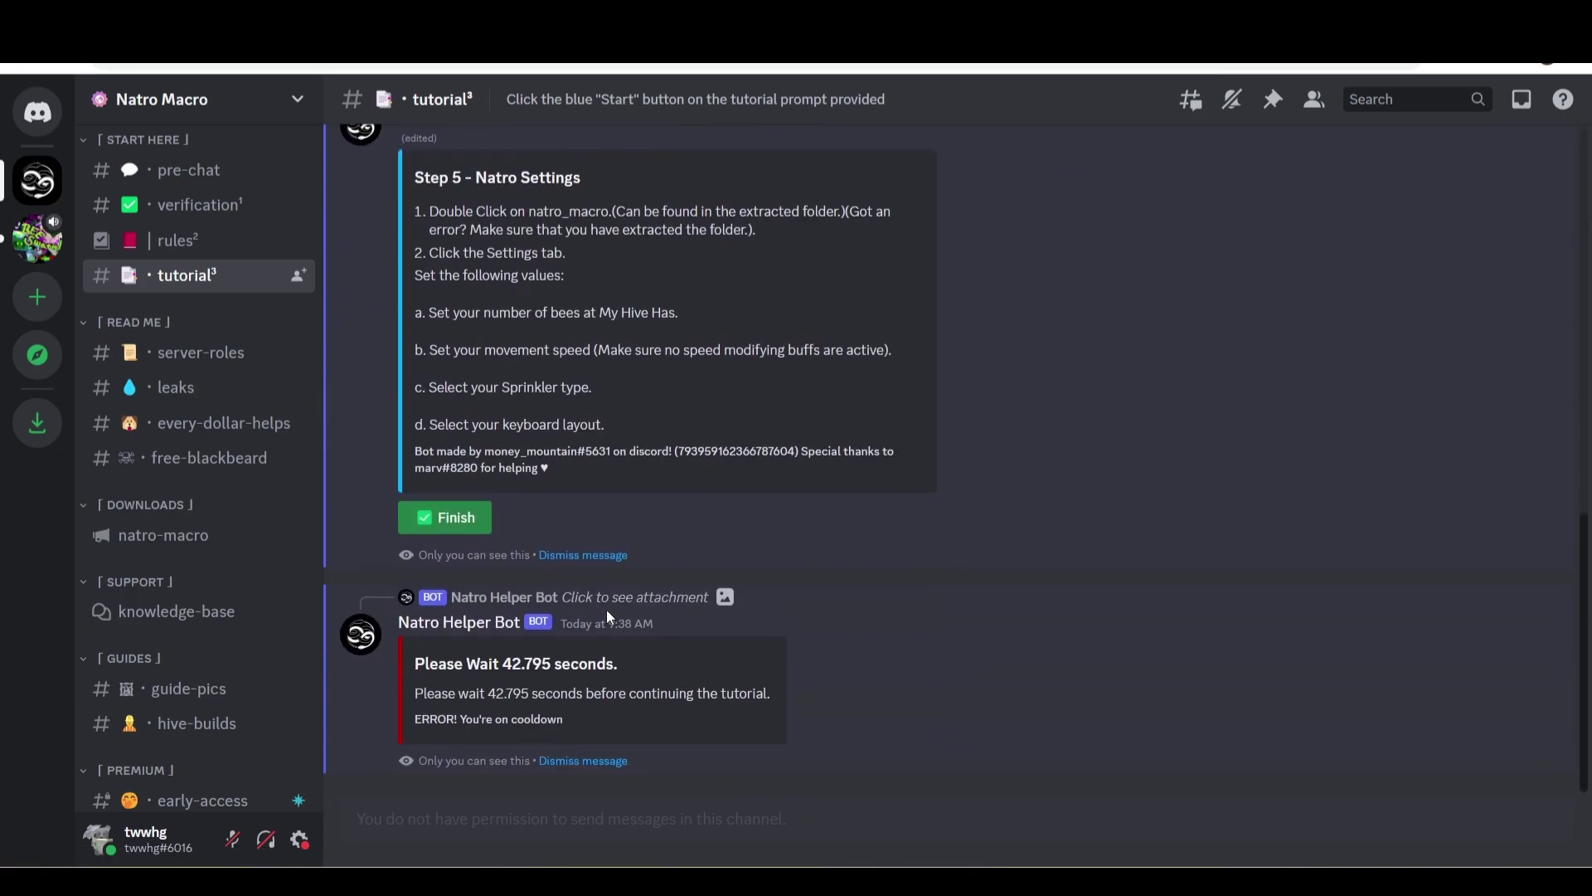
Open Discord's #natro-macro channel and find the Natro_Macro_v0.9.4.zip release.
click(229, 543)
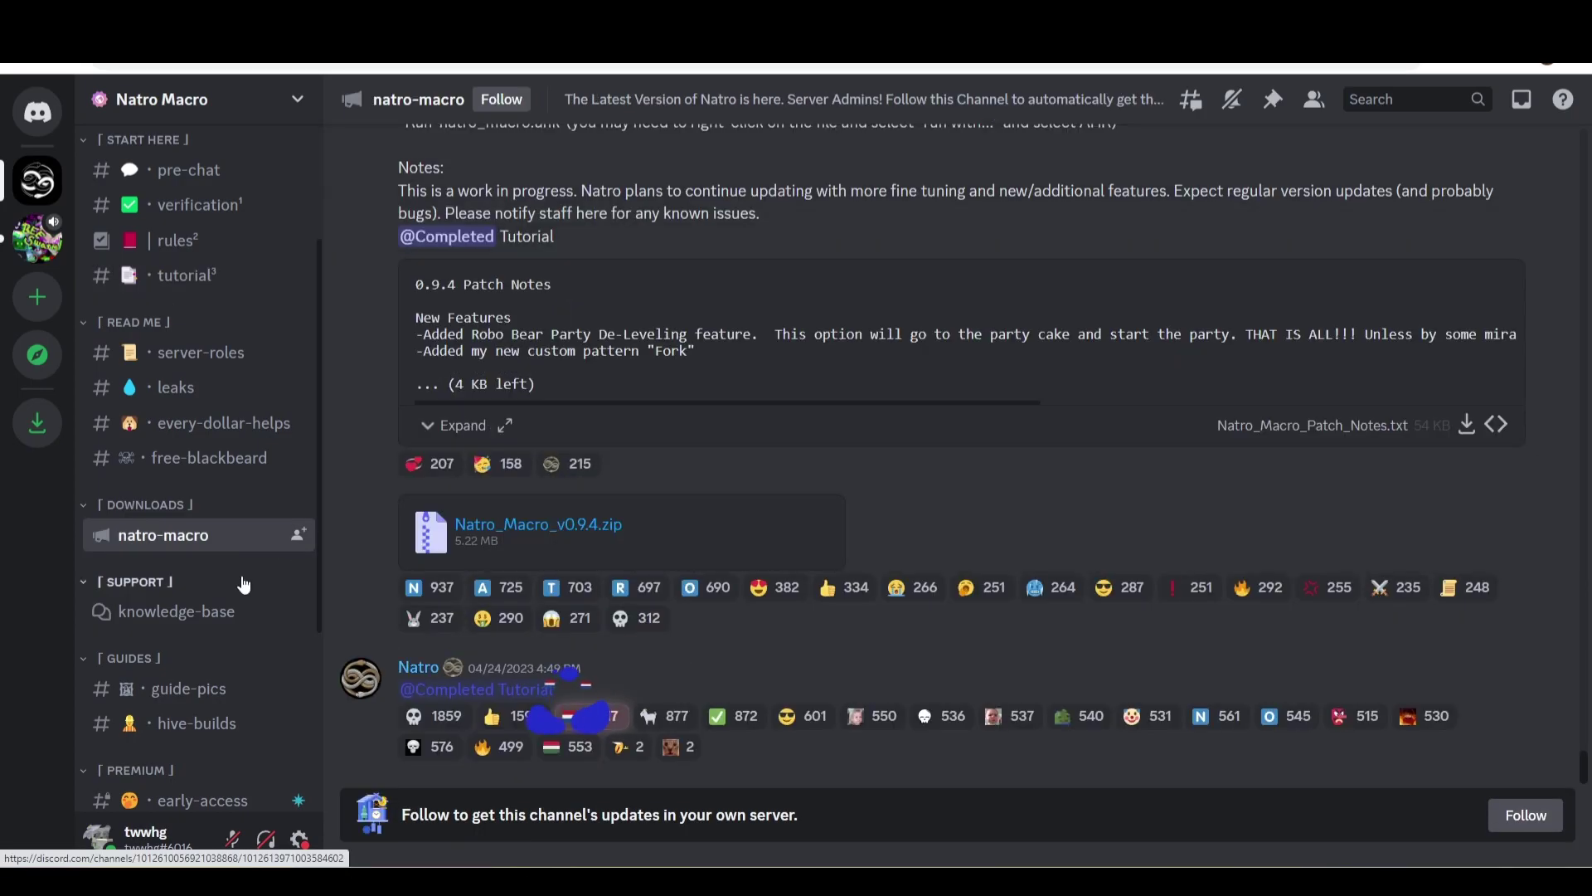
scroll(491, 540, up, 3)
scroll(491, 540, down, 3)
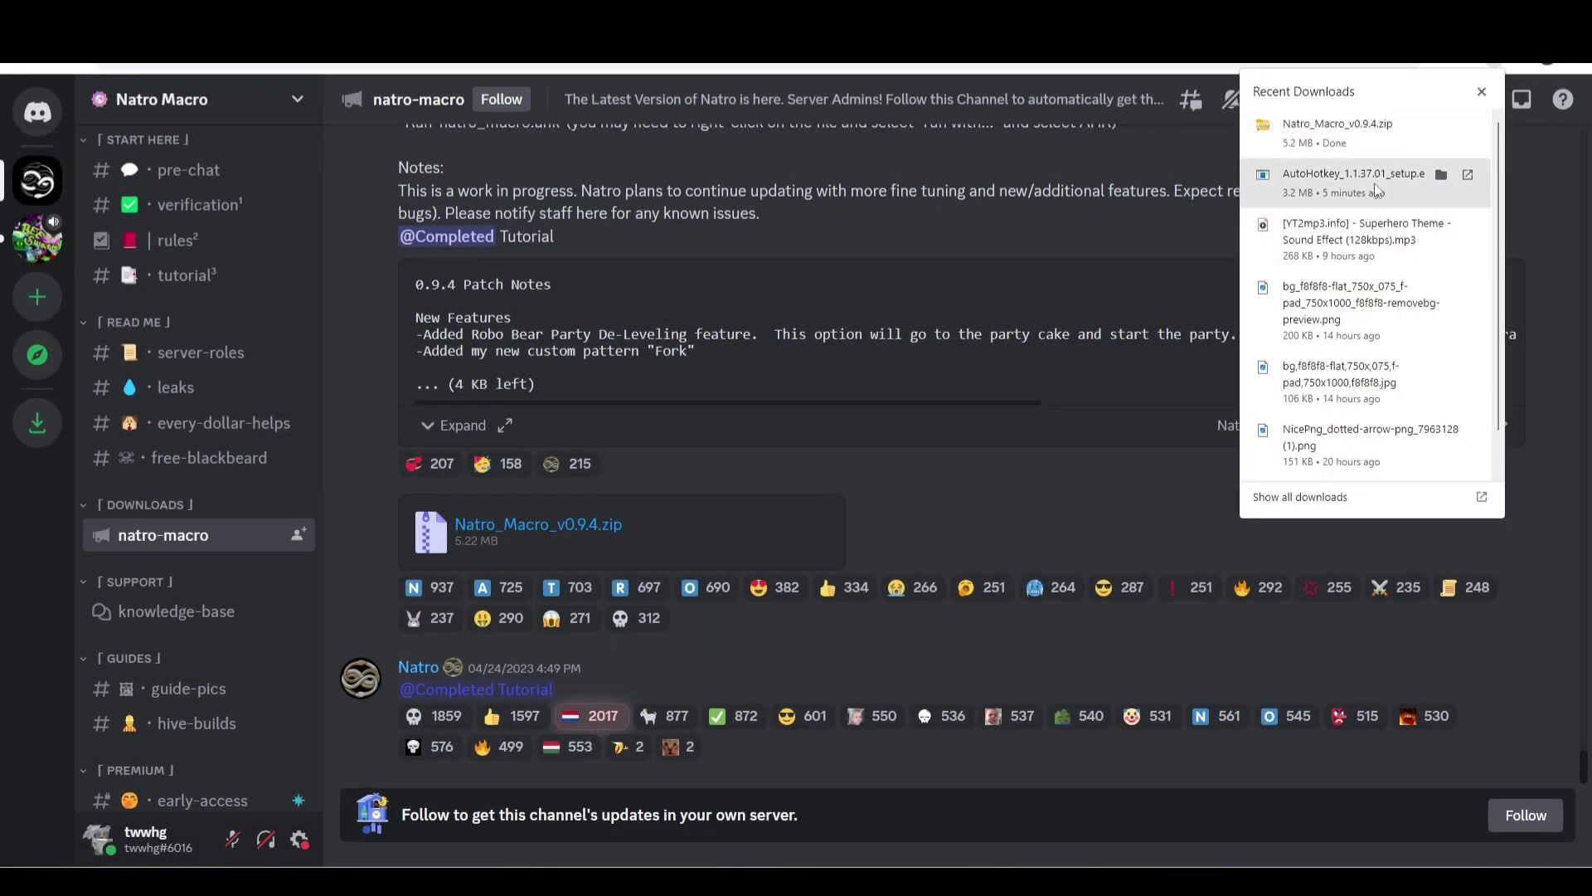
Copy the Natro Macro v0.9.4 folder from the zip to the desktop and run natro_macro.
mouse_move(1337, 132)
click(1440, 125)
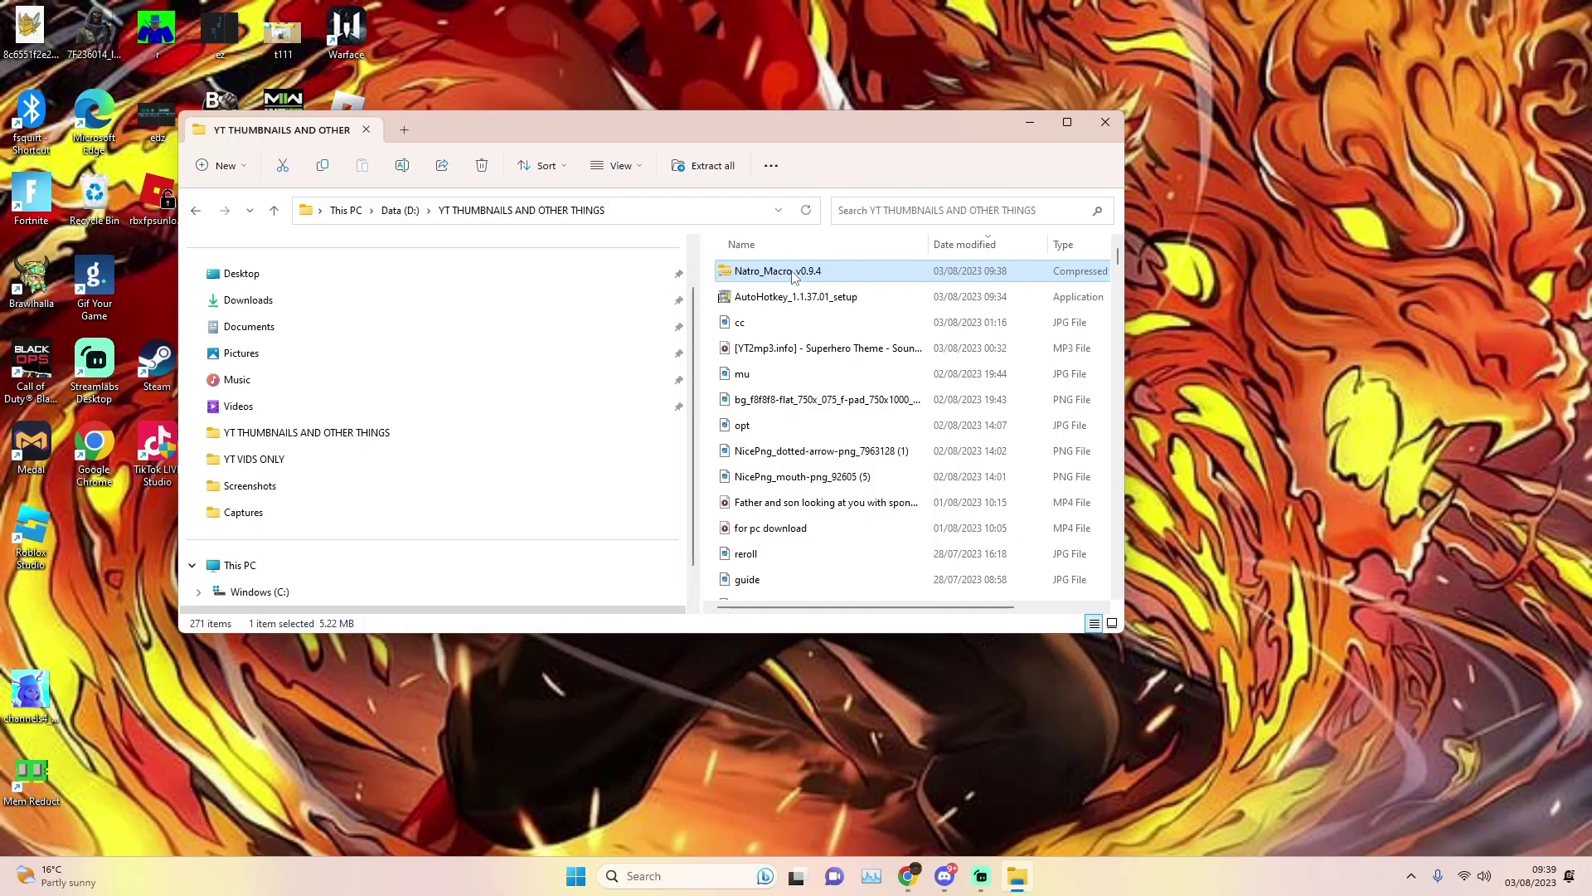
right_click(792, 276)
double_click(781, 278)
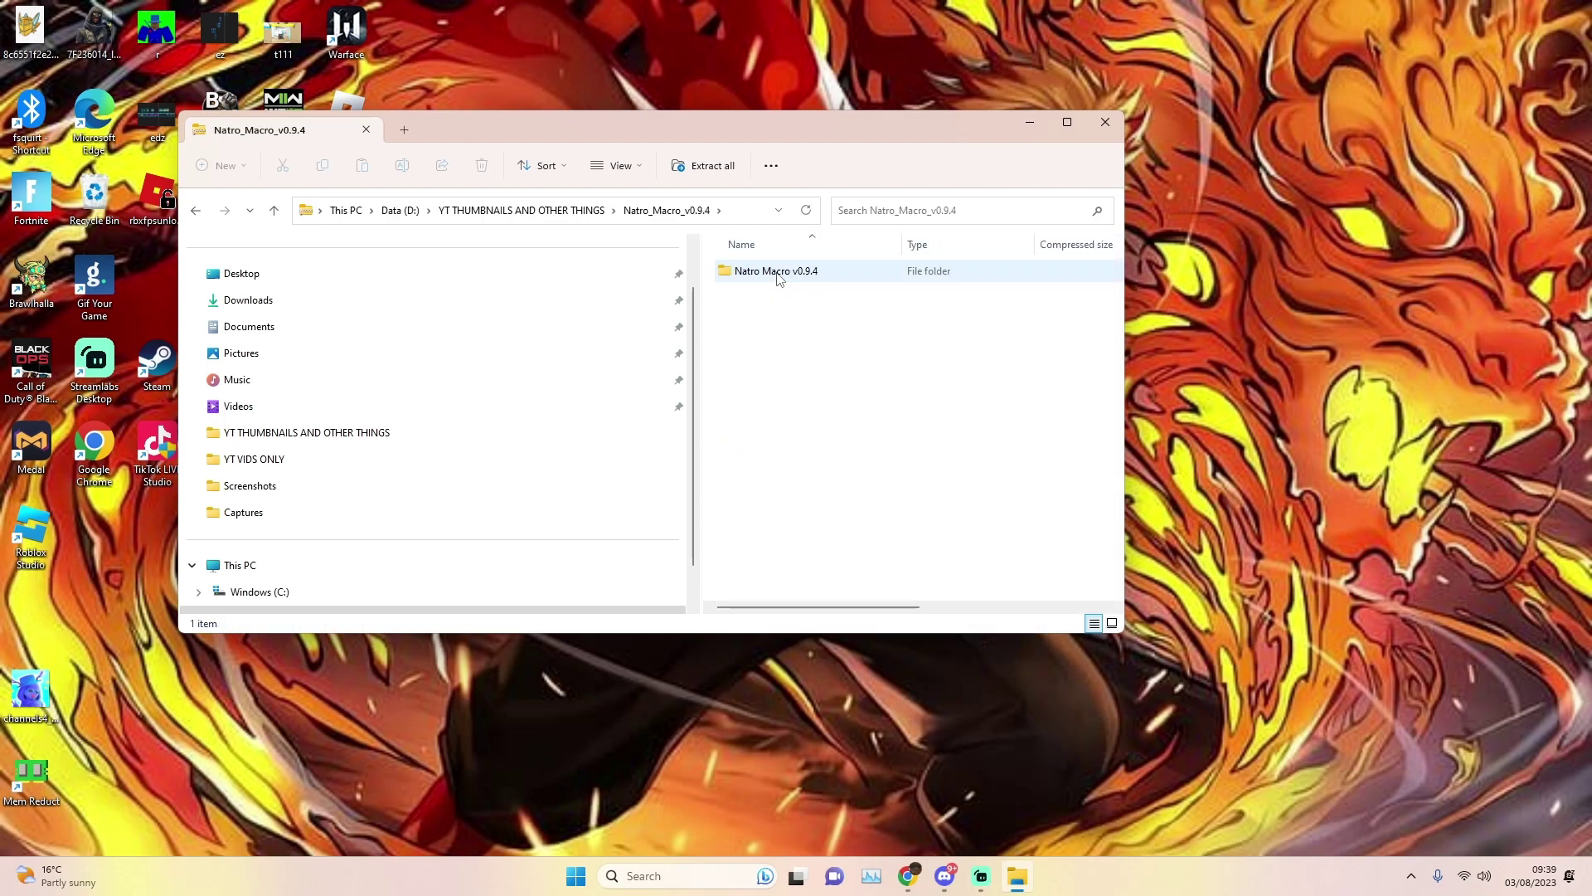
click(780, 272)
drag(782, 275, 93, 602)
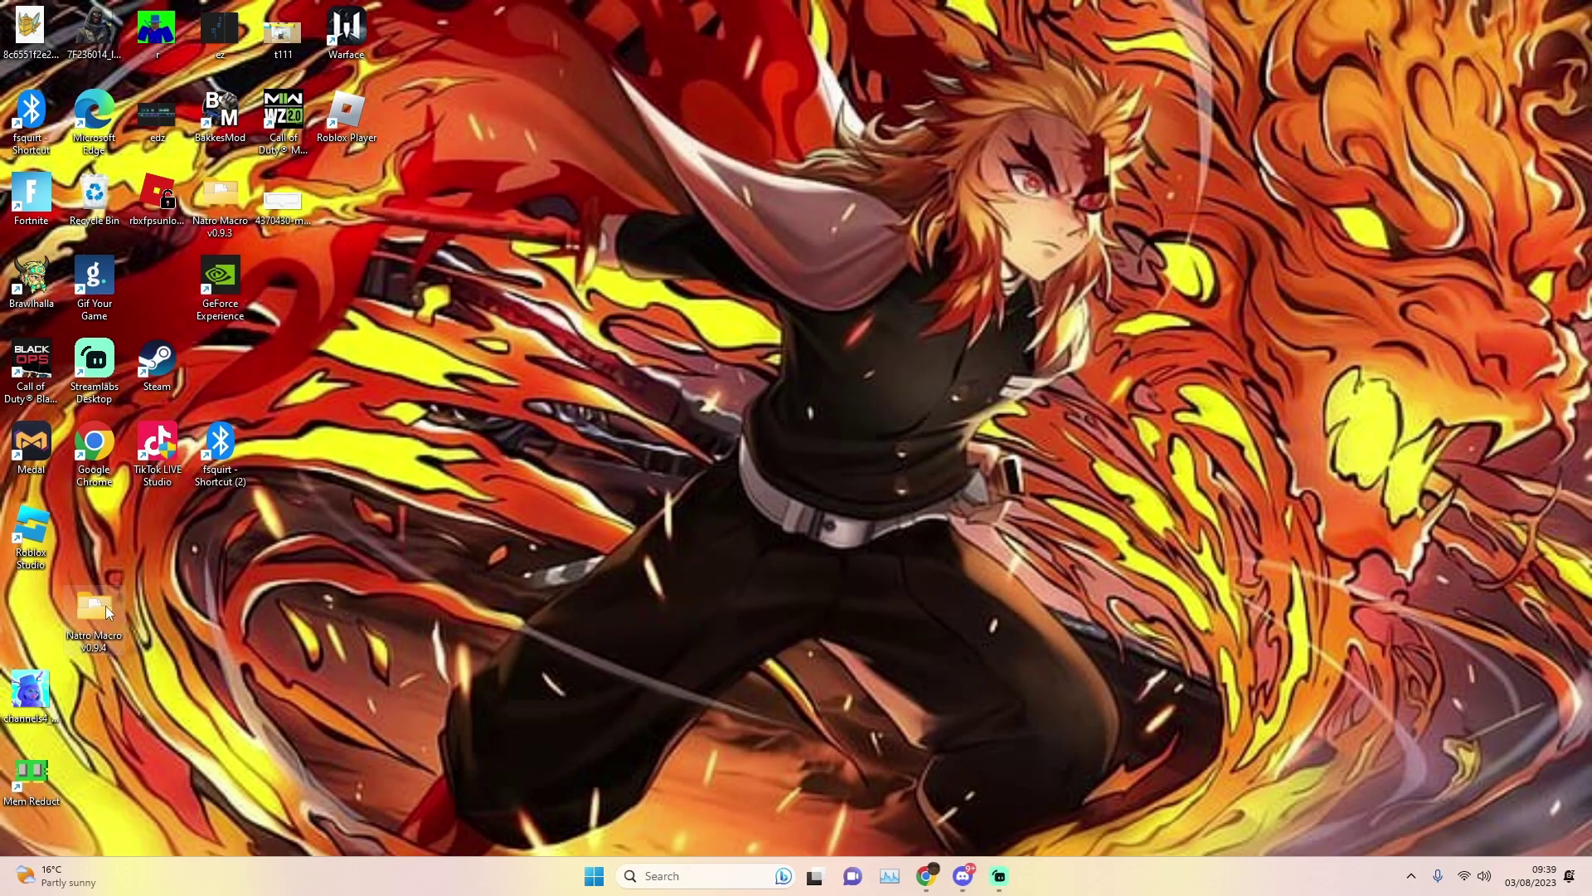
double_click(107, 605)
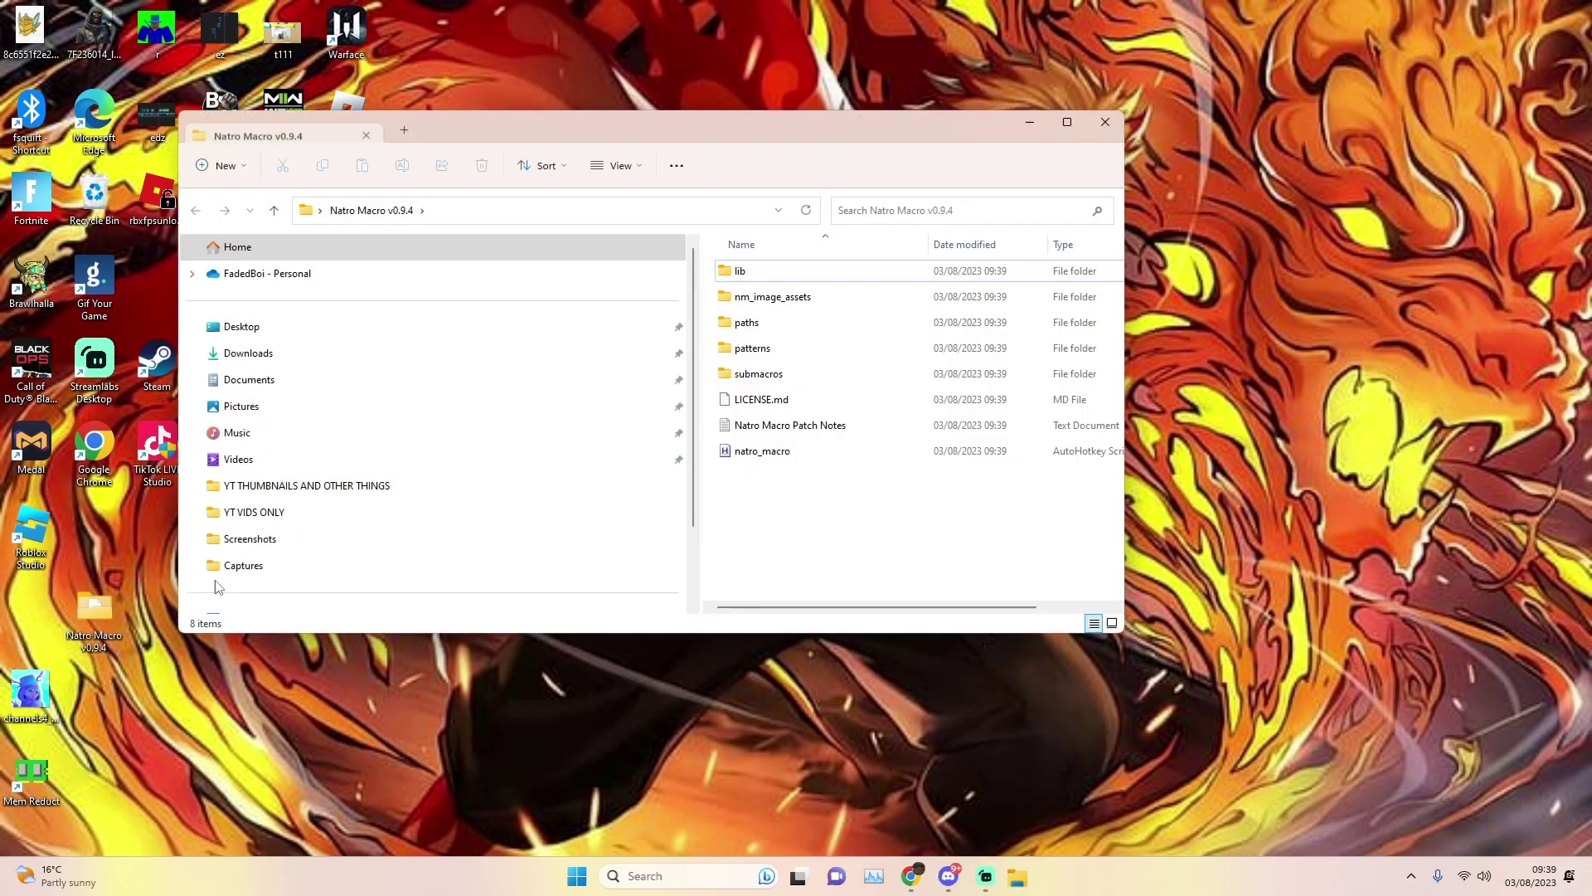
double_click(825, 456)
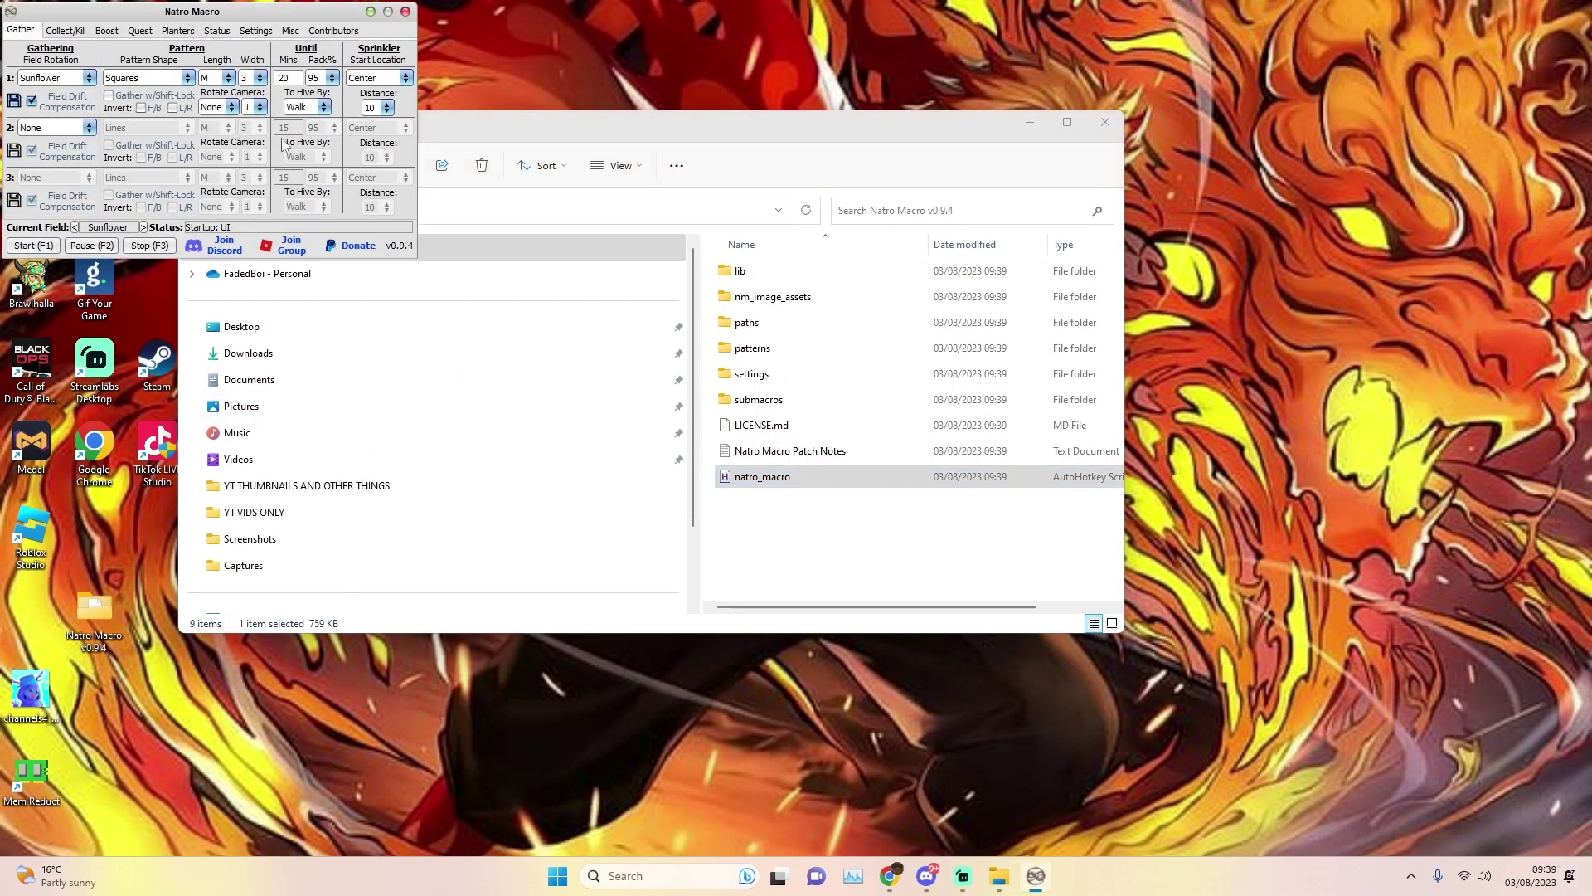
Move the Natro Macro window lower on screen and scroll through its Settings page.
drag(240, 21, 398, 157)
click(413, 166)
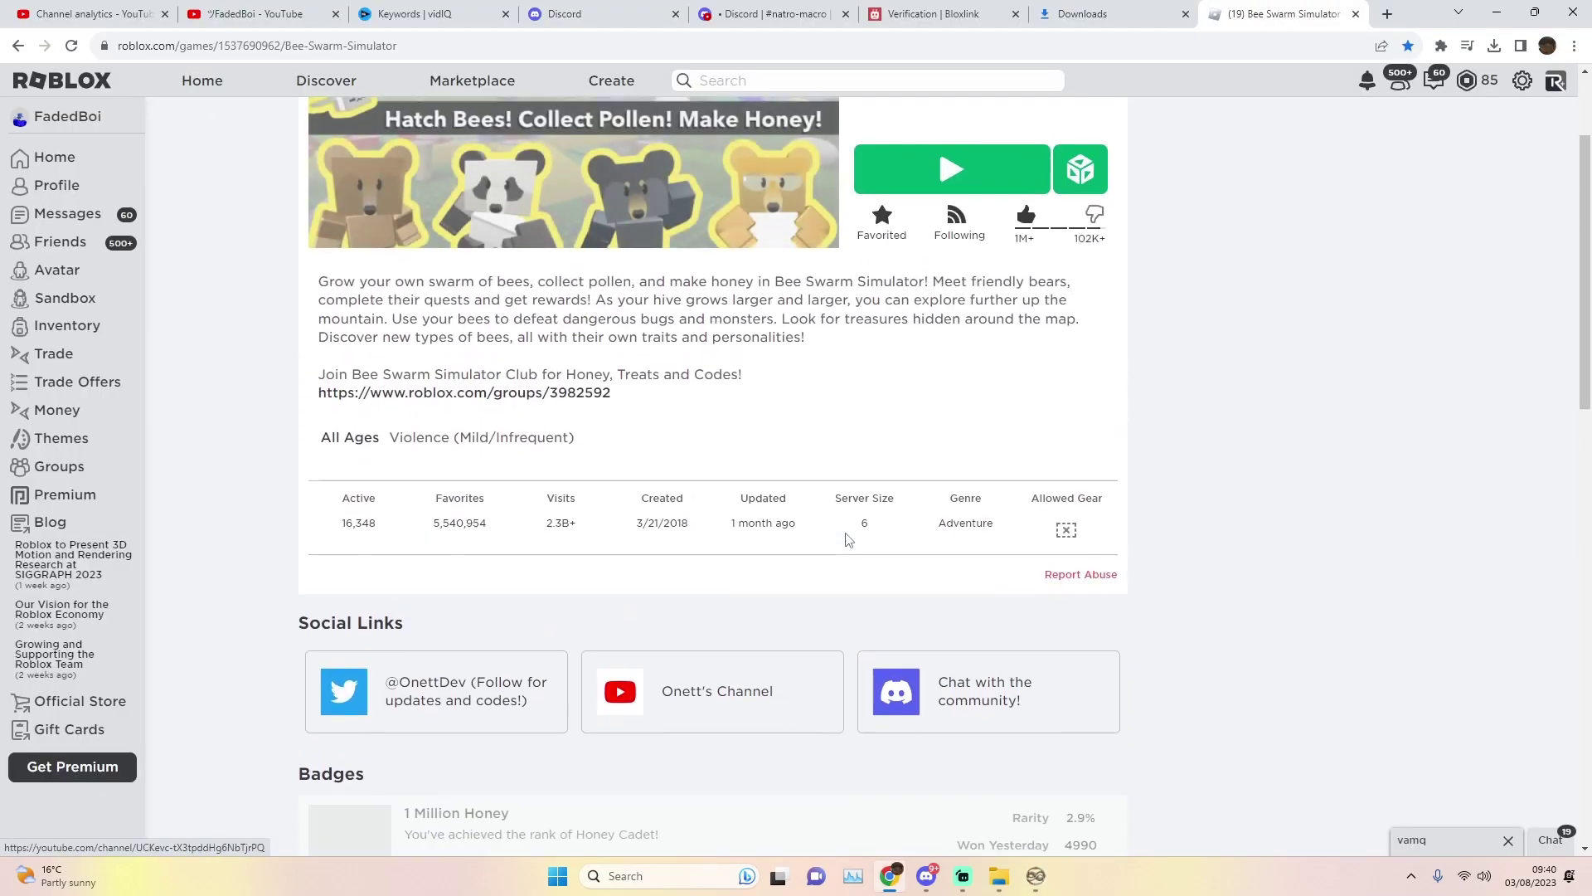
scroll(849, 540, down, 10)
scroll(842, 539, down, 5)
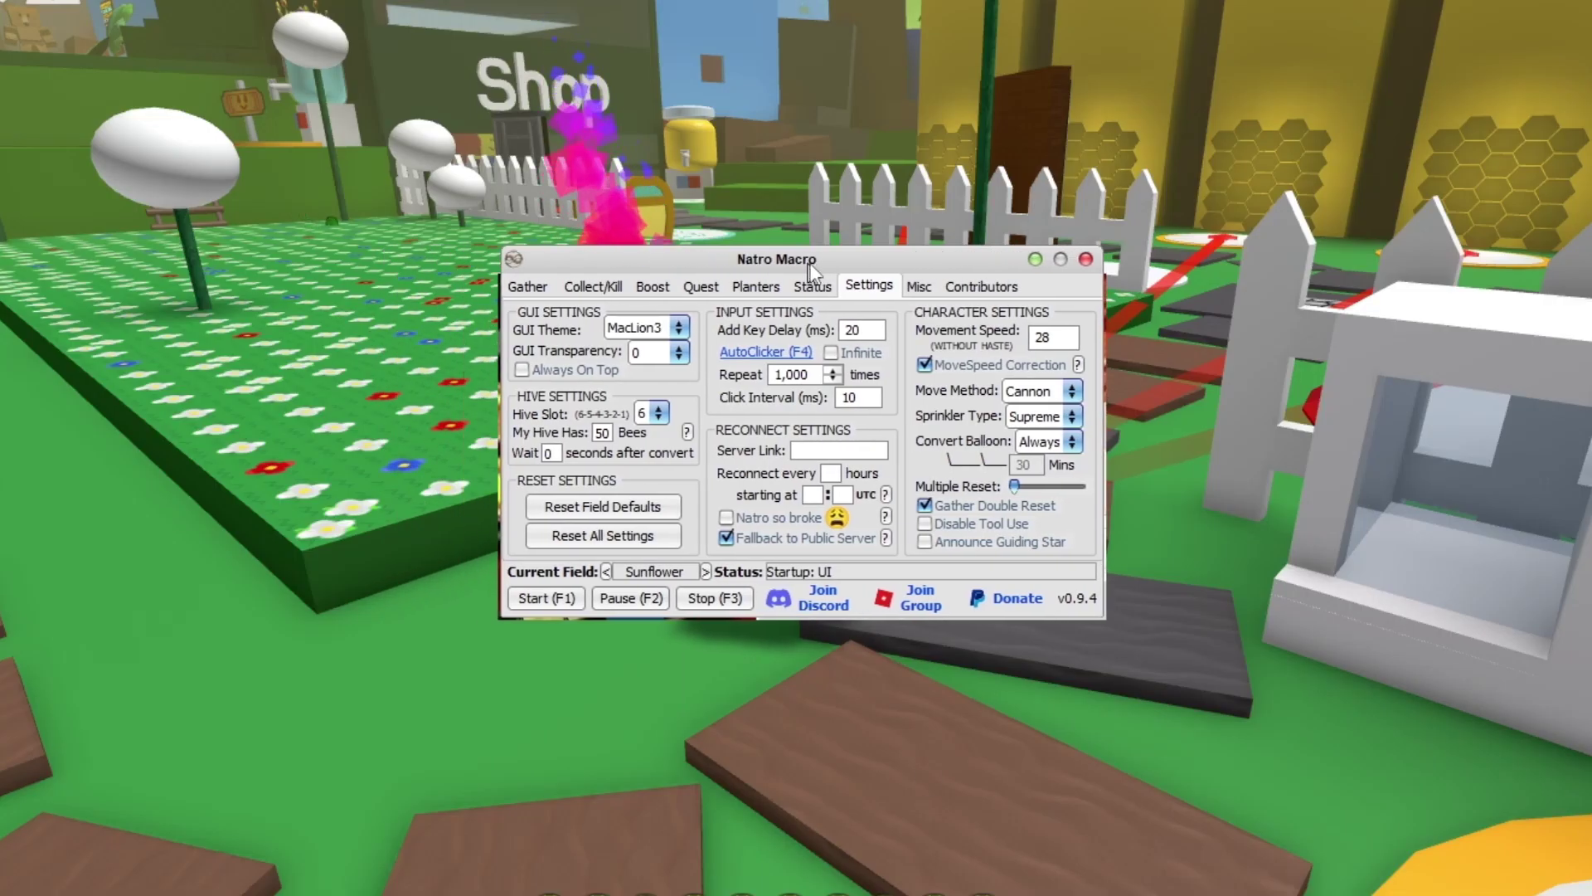
drag(809, 264, 813, 264)
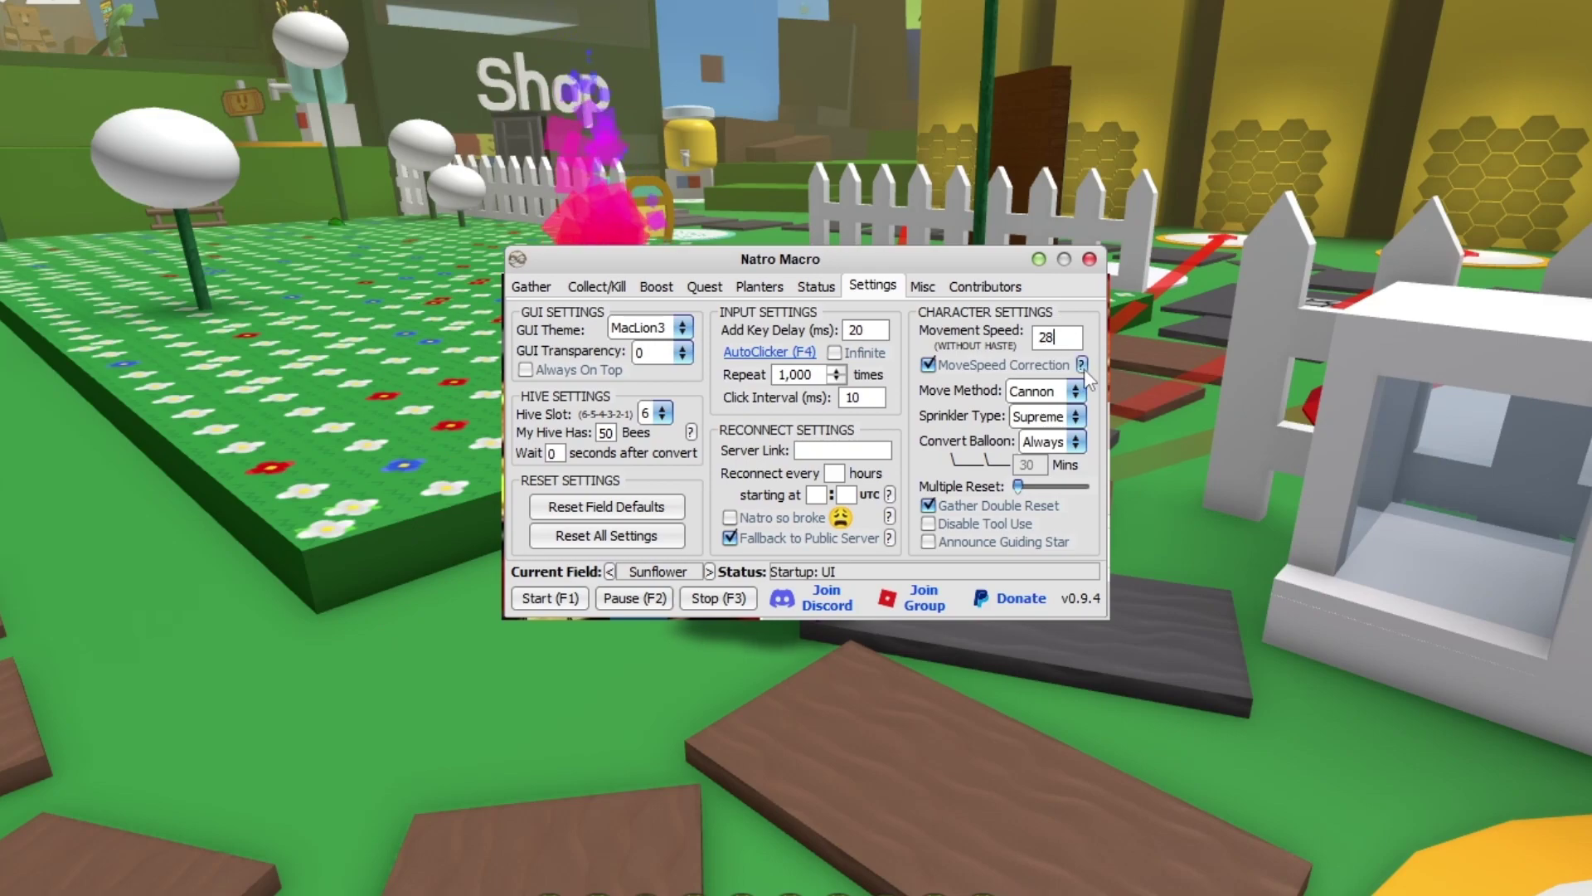
click(1054, 336)
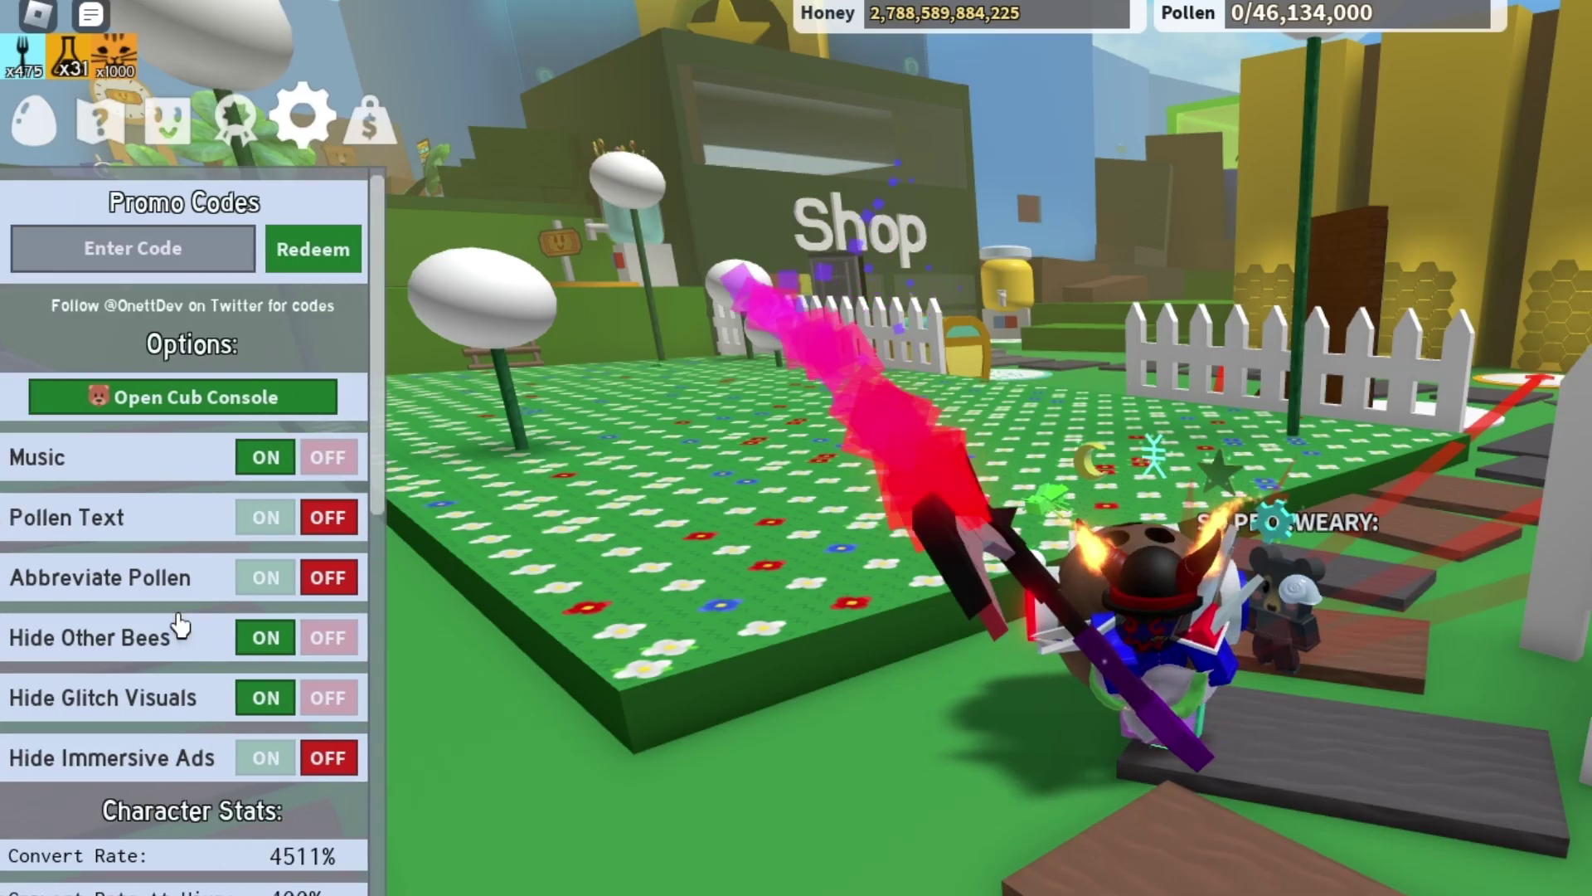
scroll(178, 633, down, 10)
scroll(161, 651, up, 2)
scroll(162, 649, up, 3)
scroll(166, 650, up, 4)
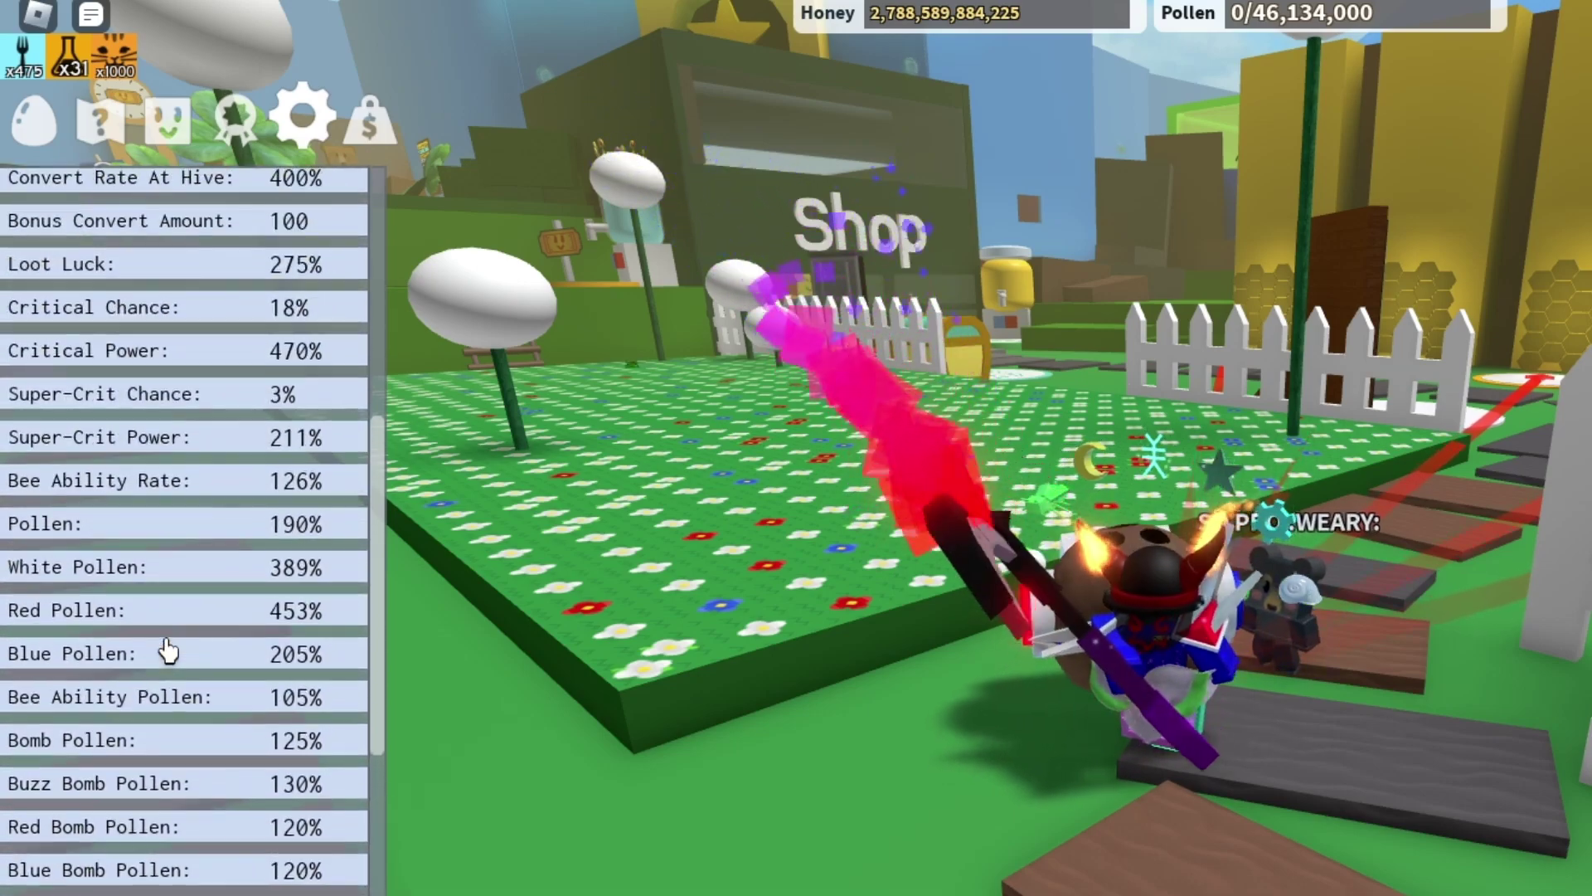
scroll(179, 656, up, 3)
scroll(187, 659, down, 4)
scroll(188, 654, down, 5)
scroll(186, 659, down, 4)
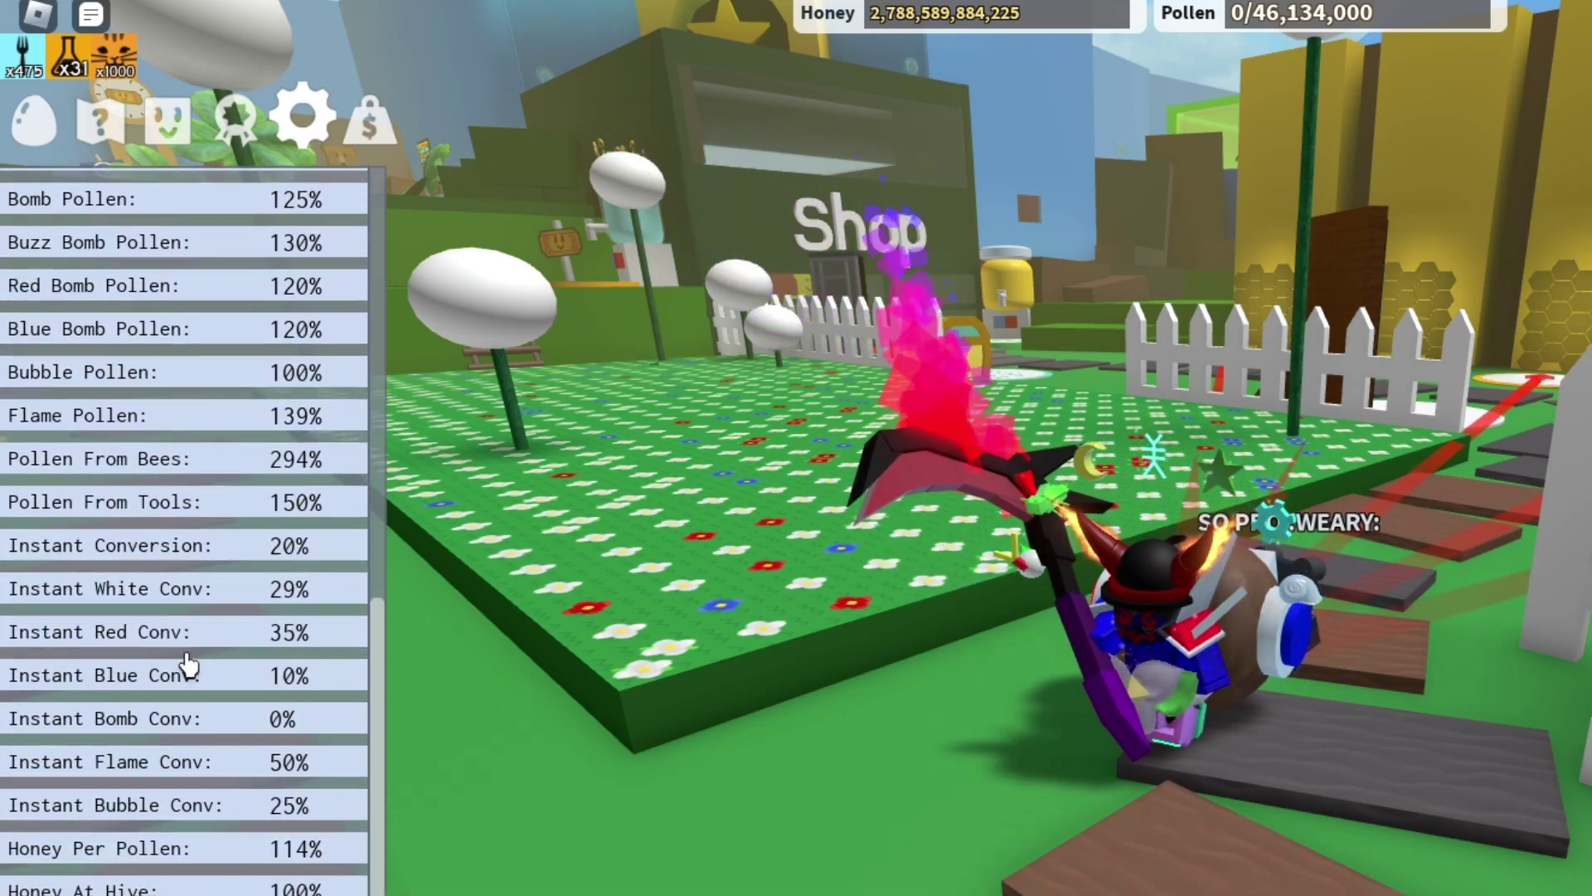
scroll(249, 684, down, 4)
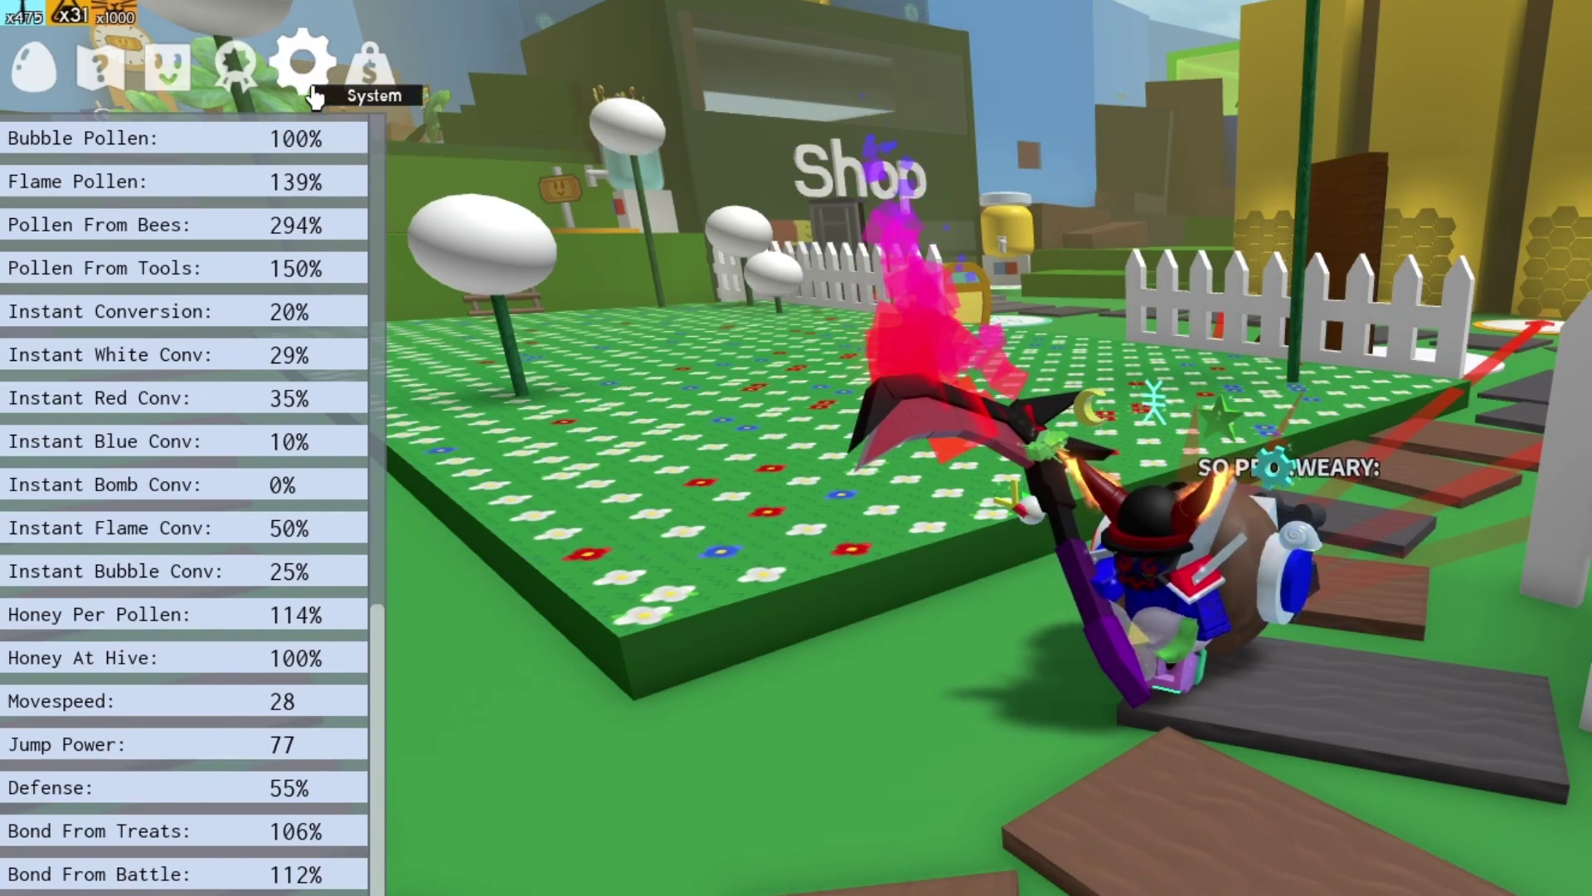
click(306, 71)
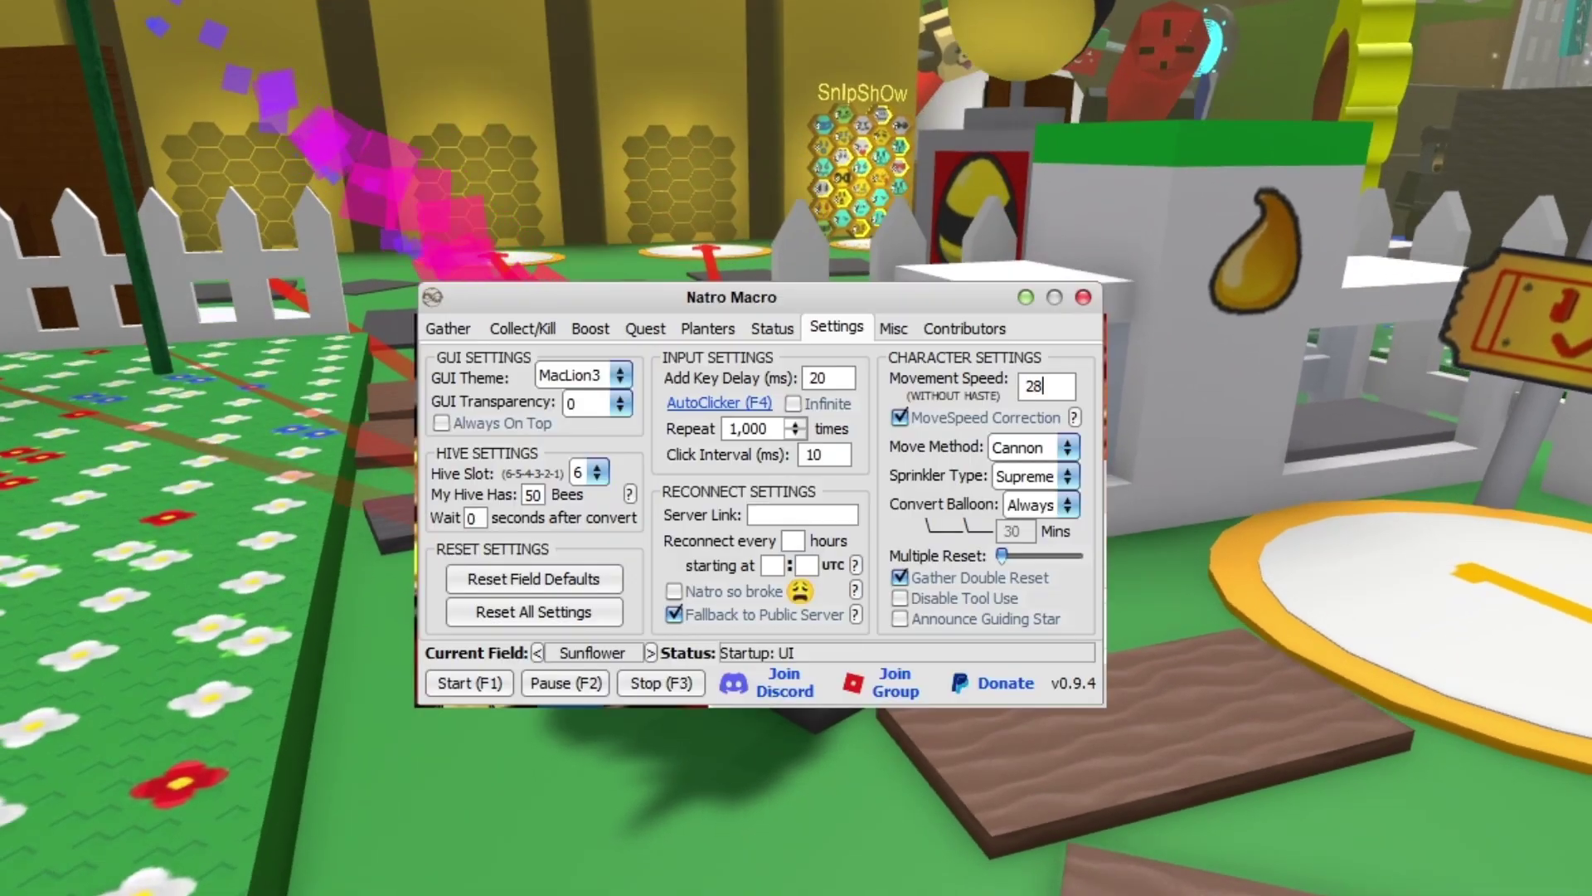
Keep Convert Balloon on Always and Sprinkler Type on Supreme, then focus the Server Link entry.
click(1044, 503)
click(1045, 481)
click(1045, 481)
click(1045, 483)
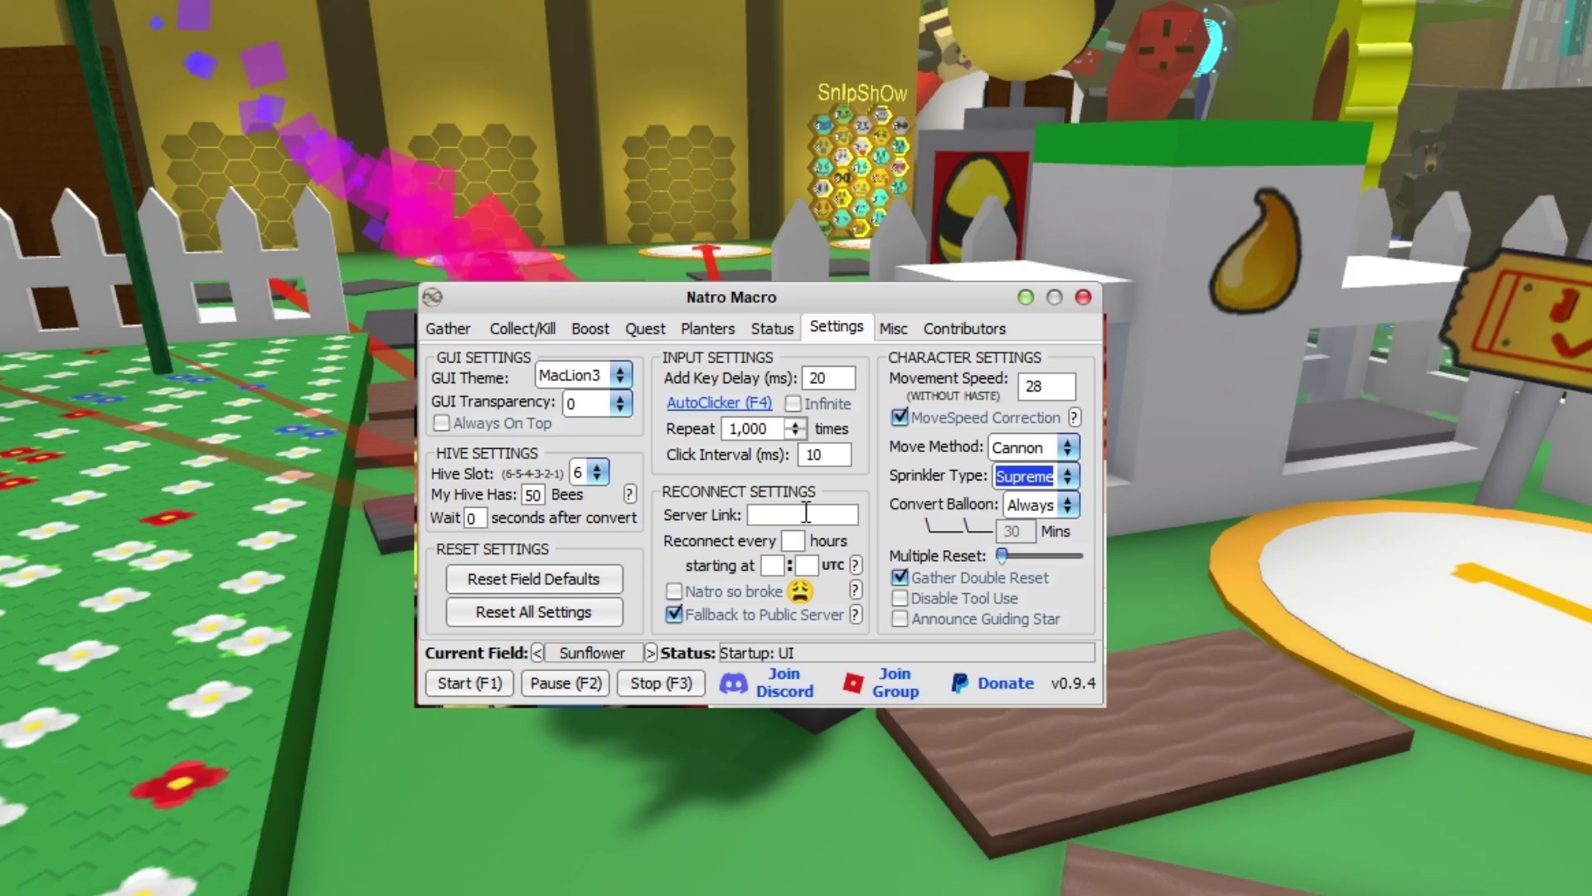
click(775, 514)
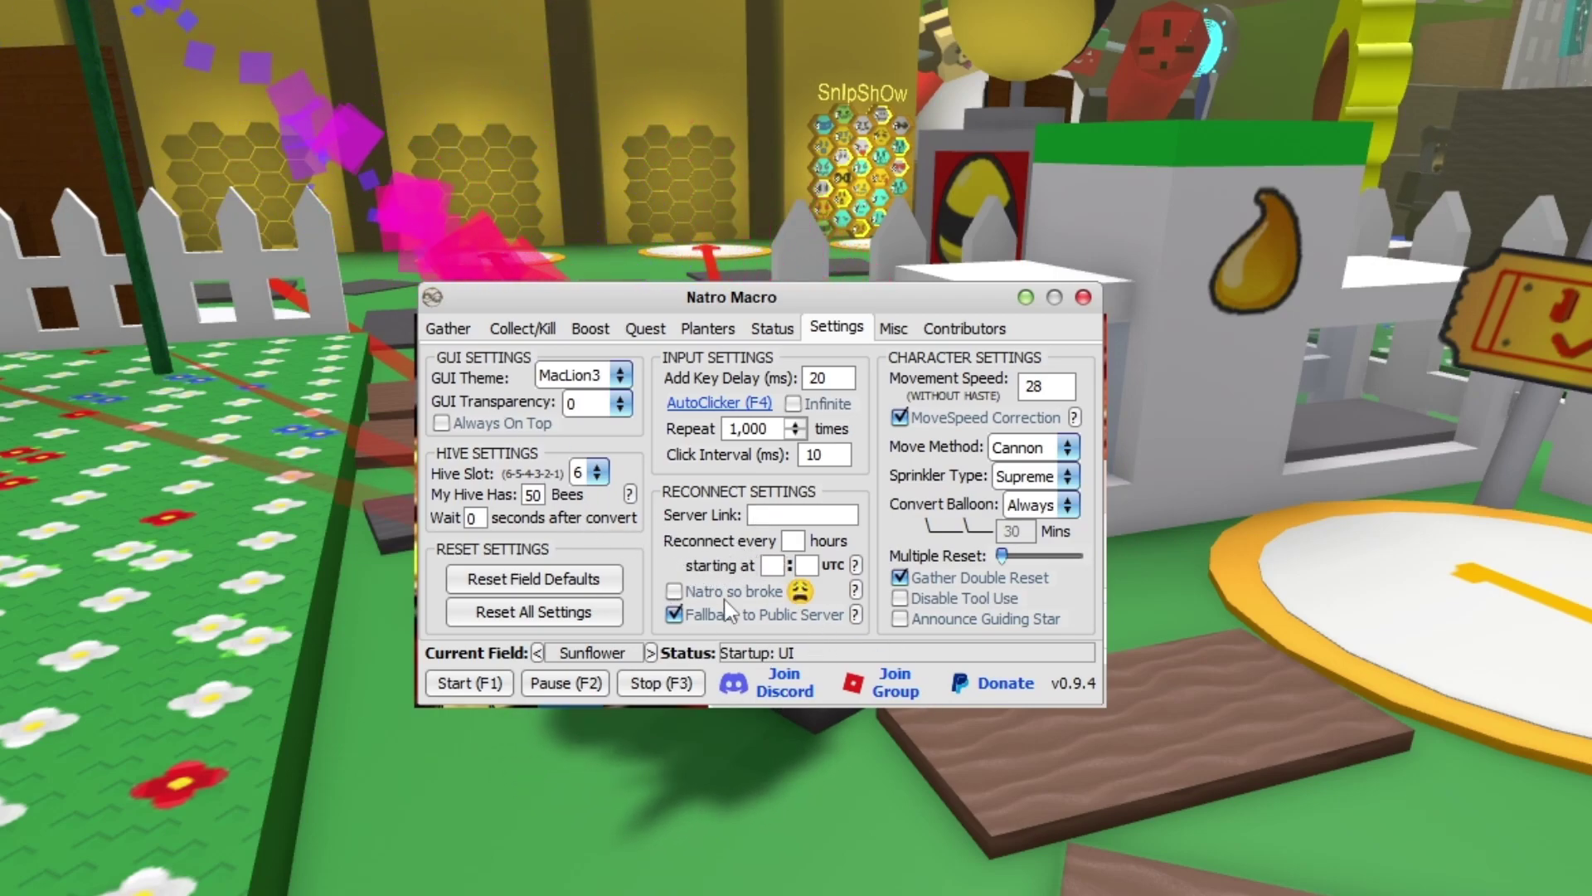
Set Hive Slot to 1 and briefly run the macro with F1, stopping with F3.
click(589, 479)
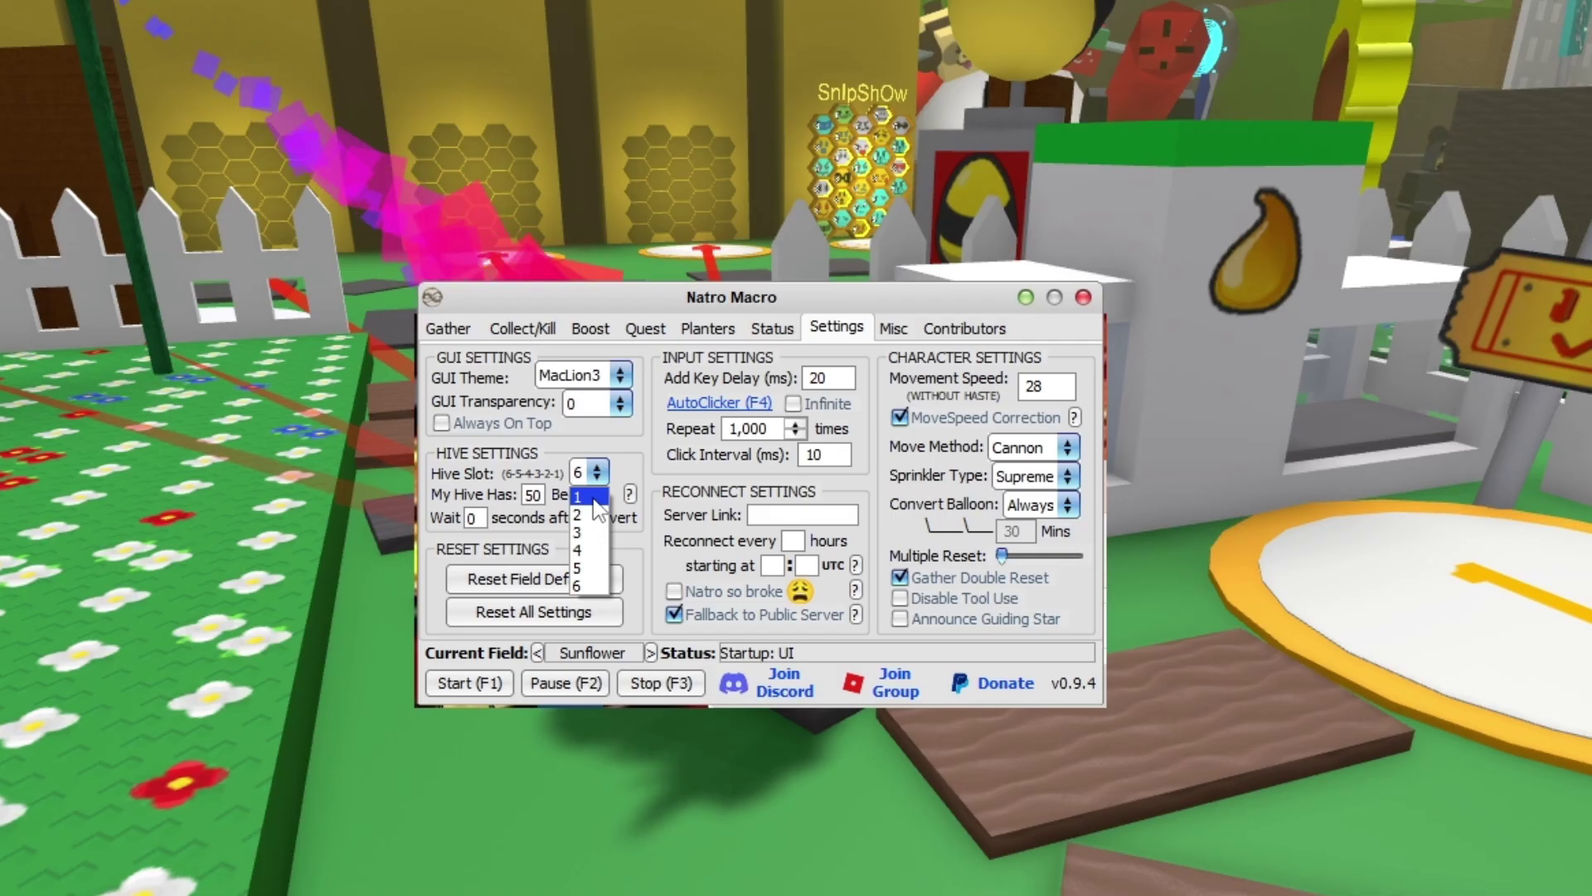
click(594, 497)
key(F1)
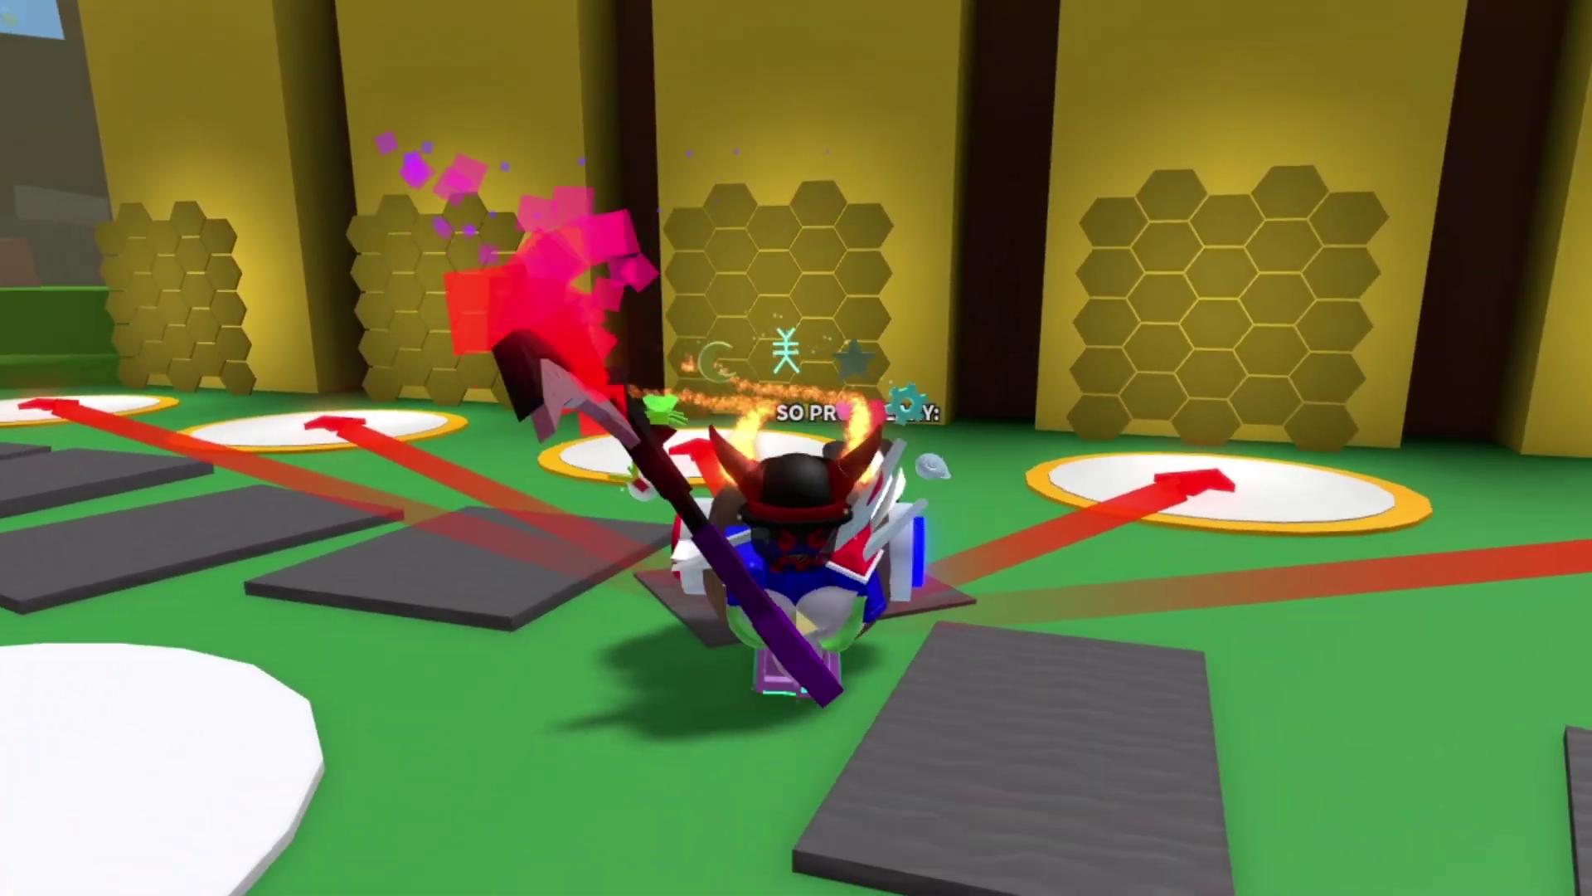
key(F3)
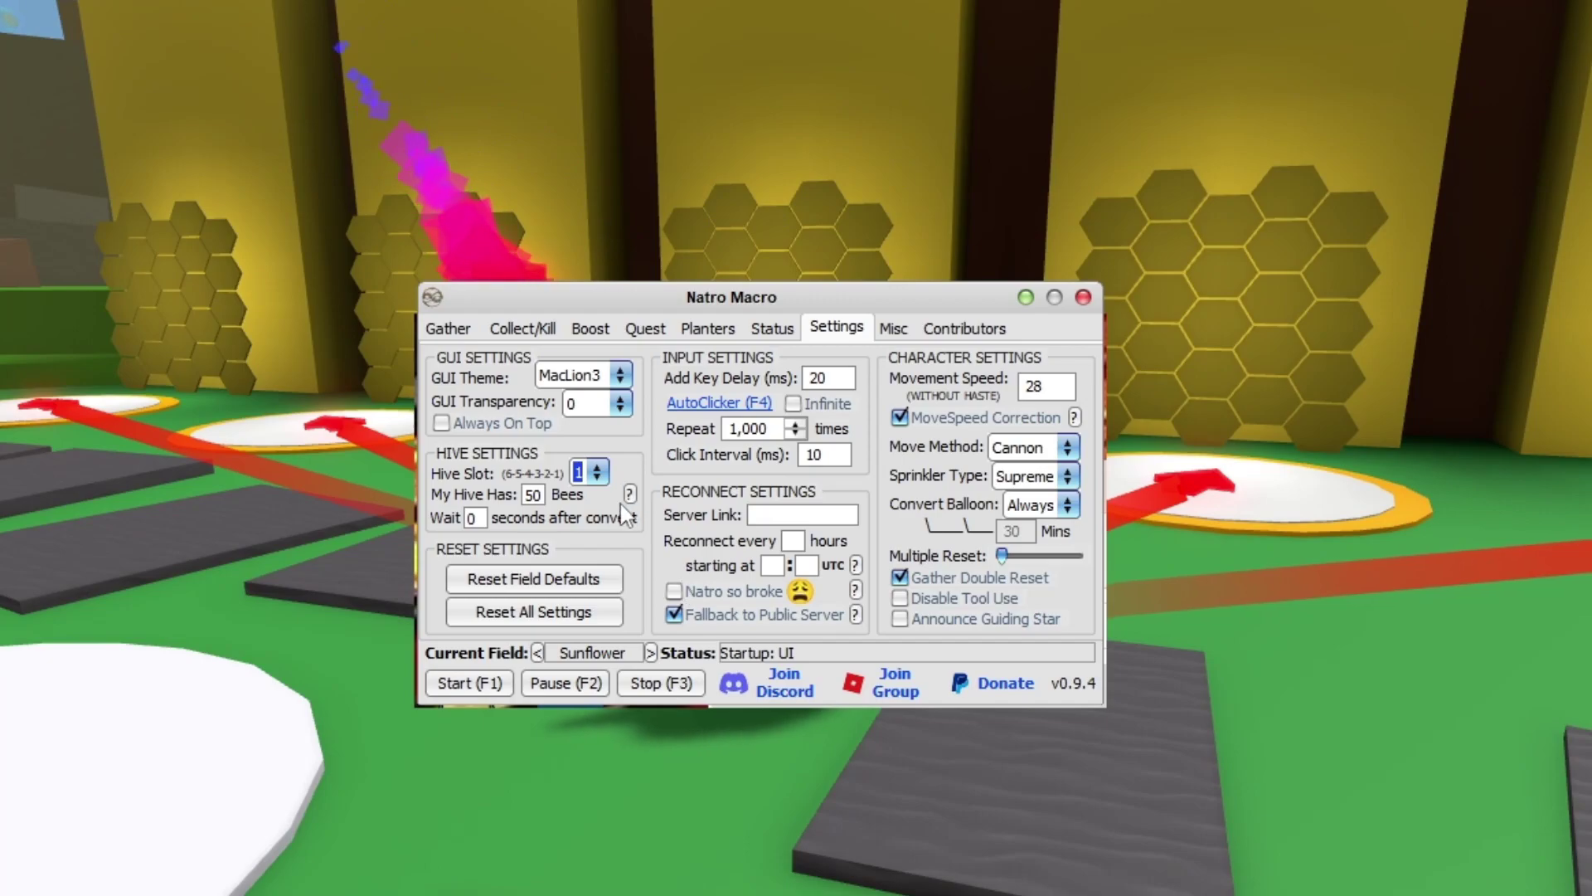
Check the 50-bee hive count and bring up the Status page.
click(533, 496)
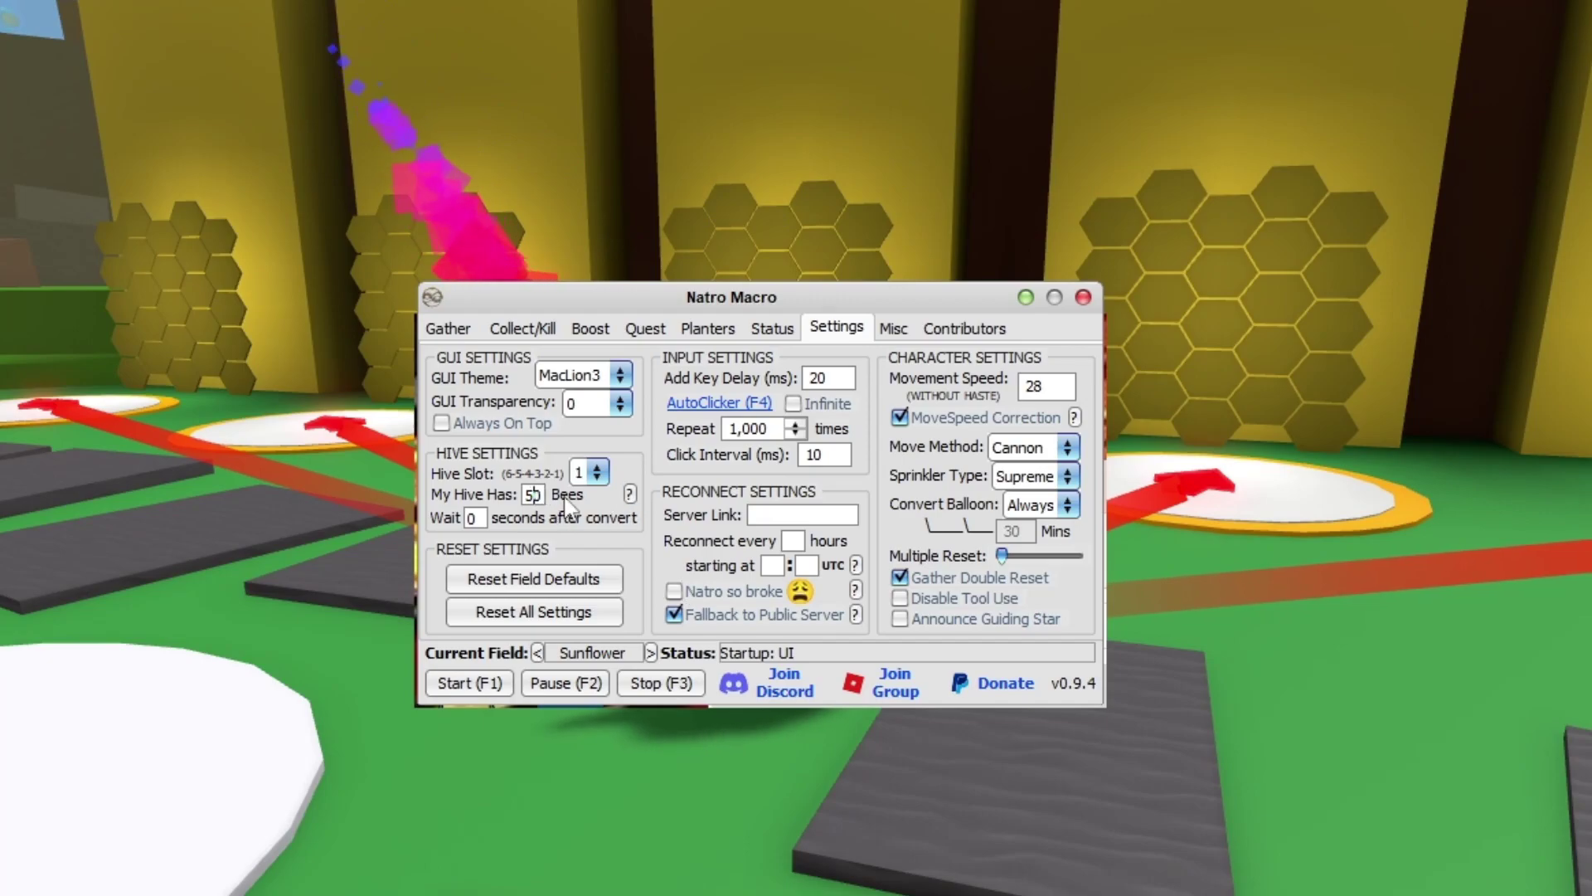
click(771, 330)
click(708, 328)
click(773, 329)
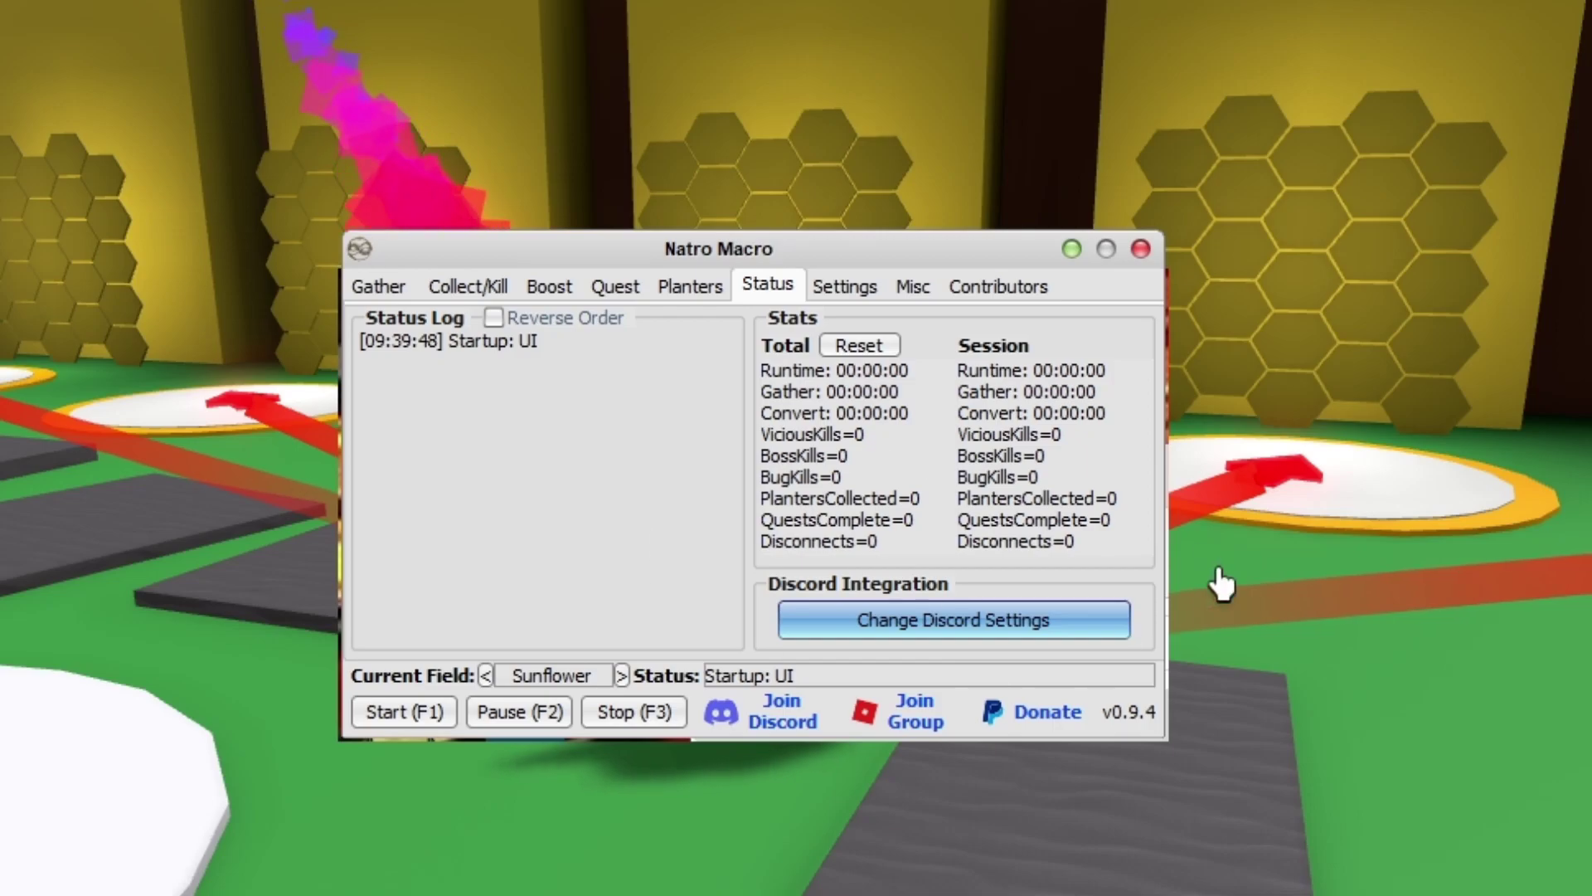
Switch planters to + mode, clear nectar priority 4, allow Petal, disallow Plastic and Candy.
click(705, 288)
drag(1044, 317, 1132, 322)
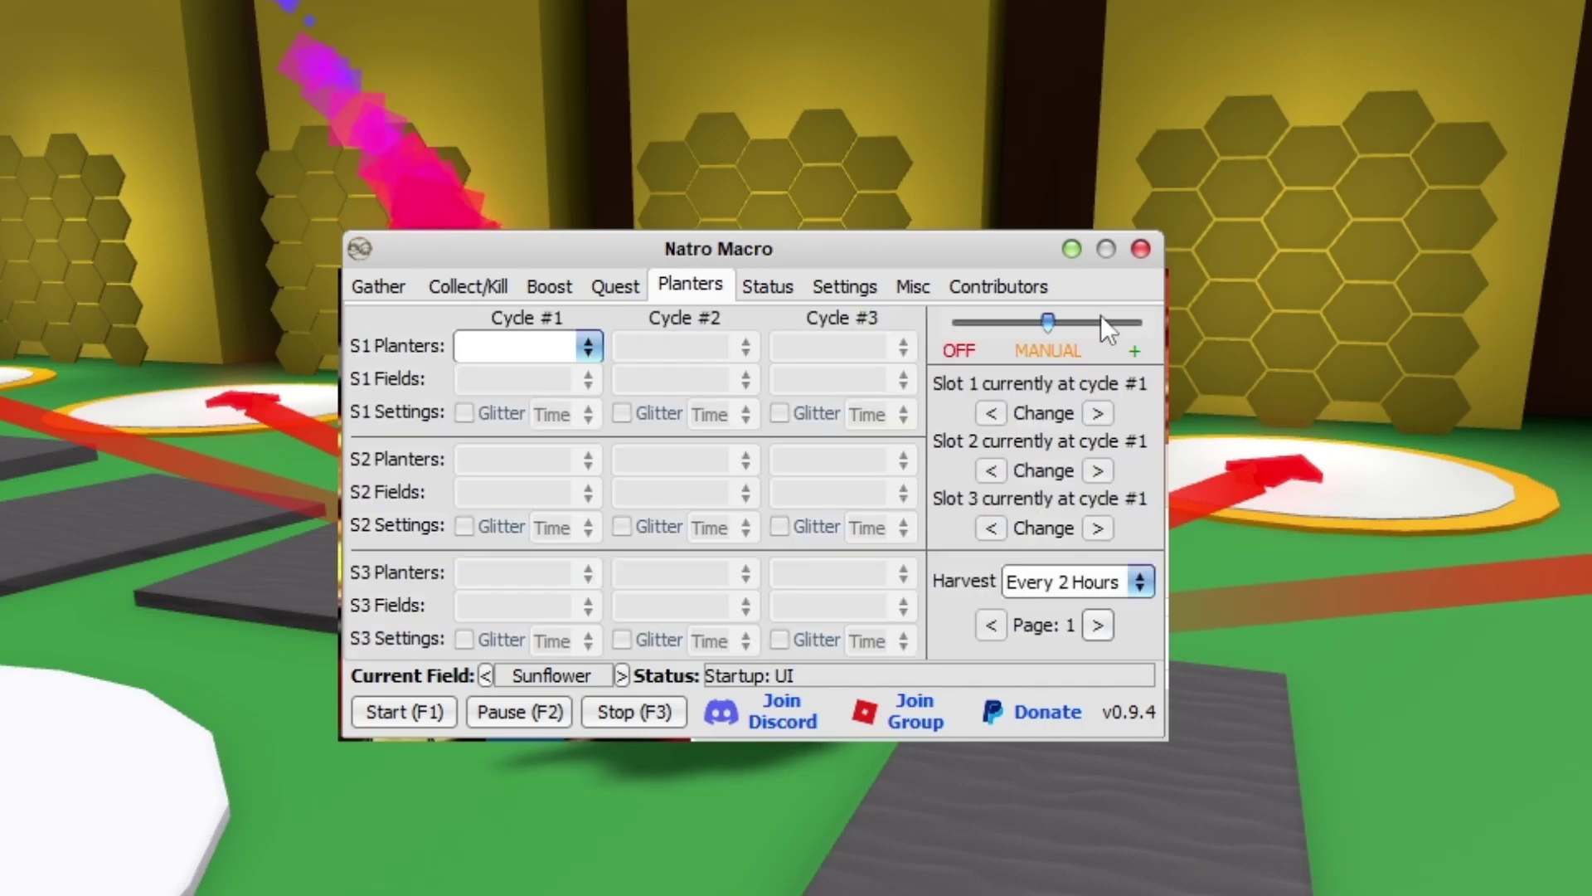
click(1238, 331)
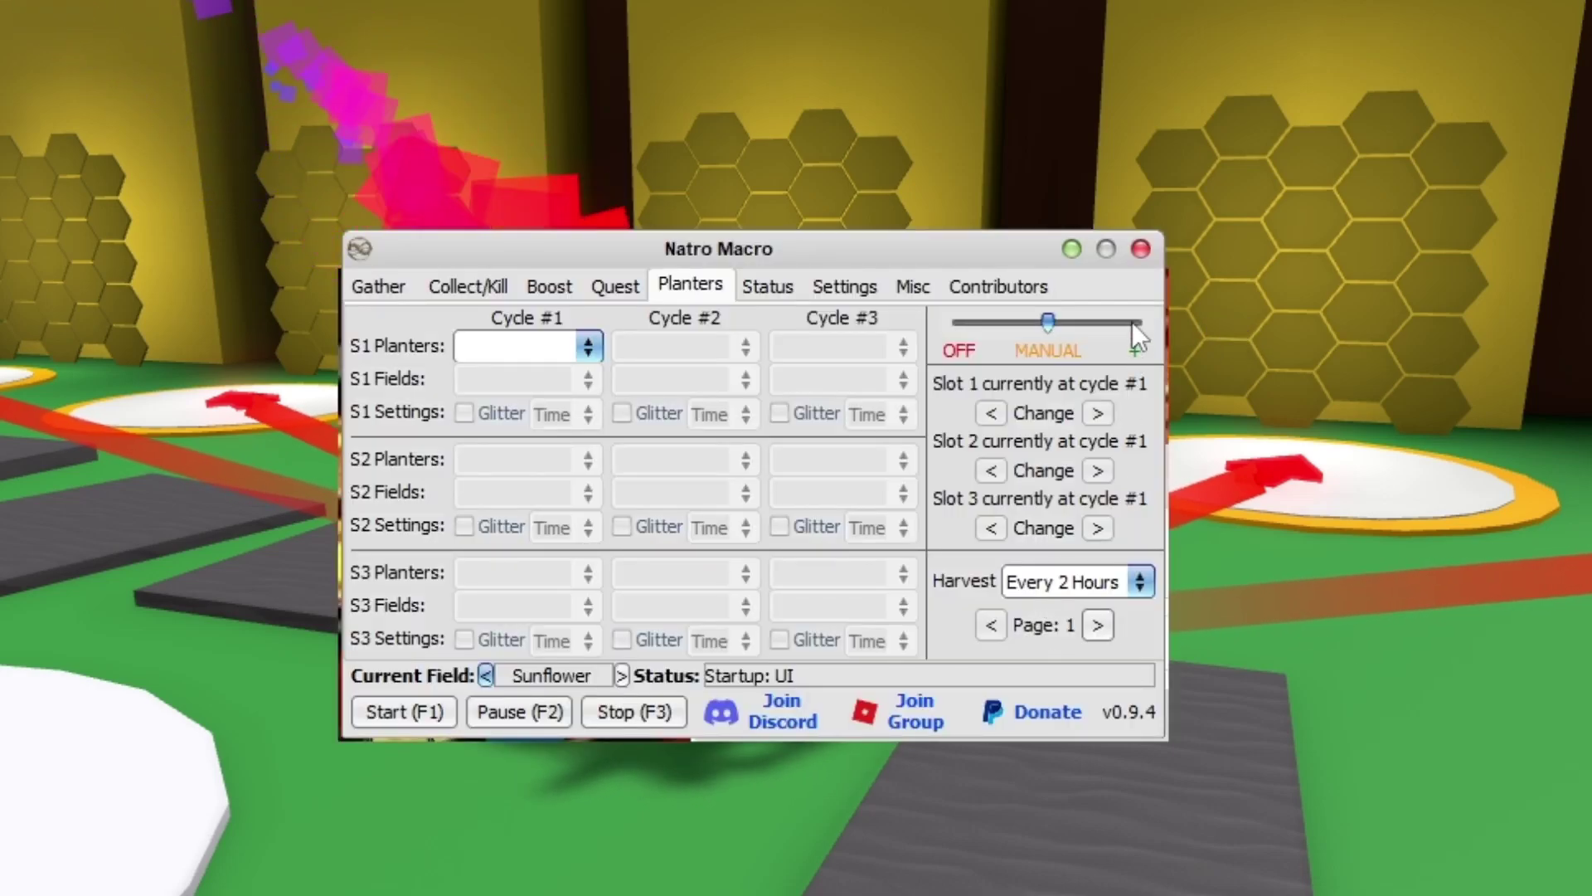
click(1132, 321)
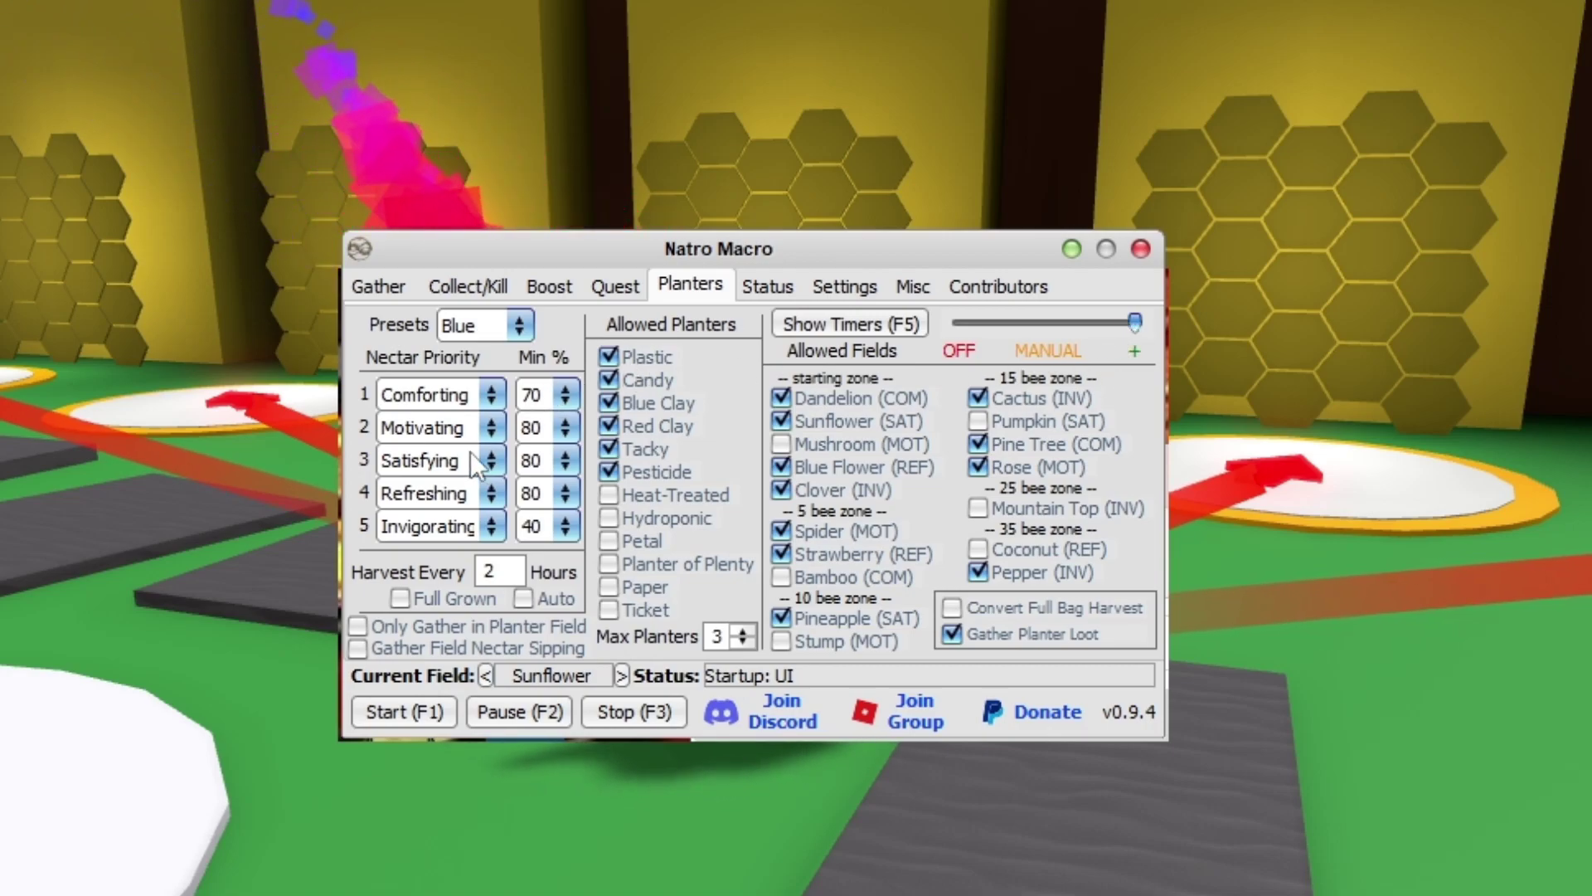
click(432, 514)
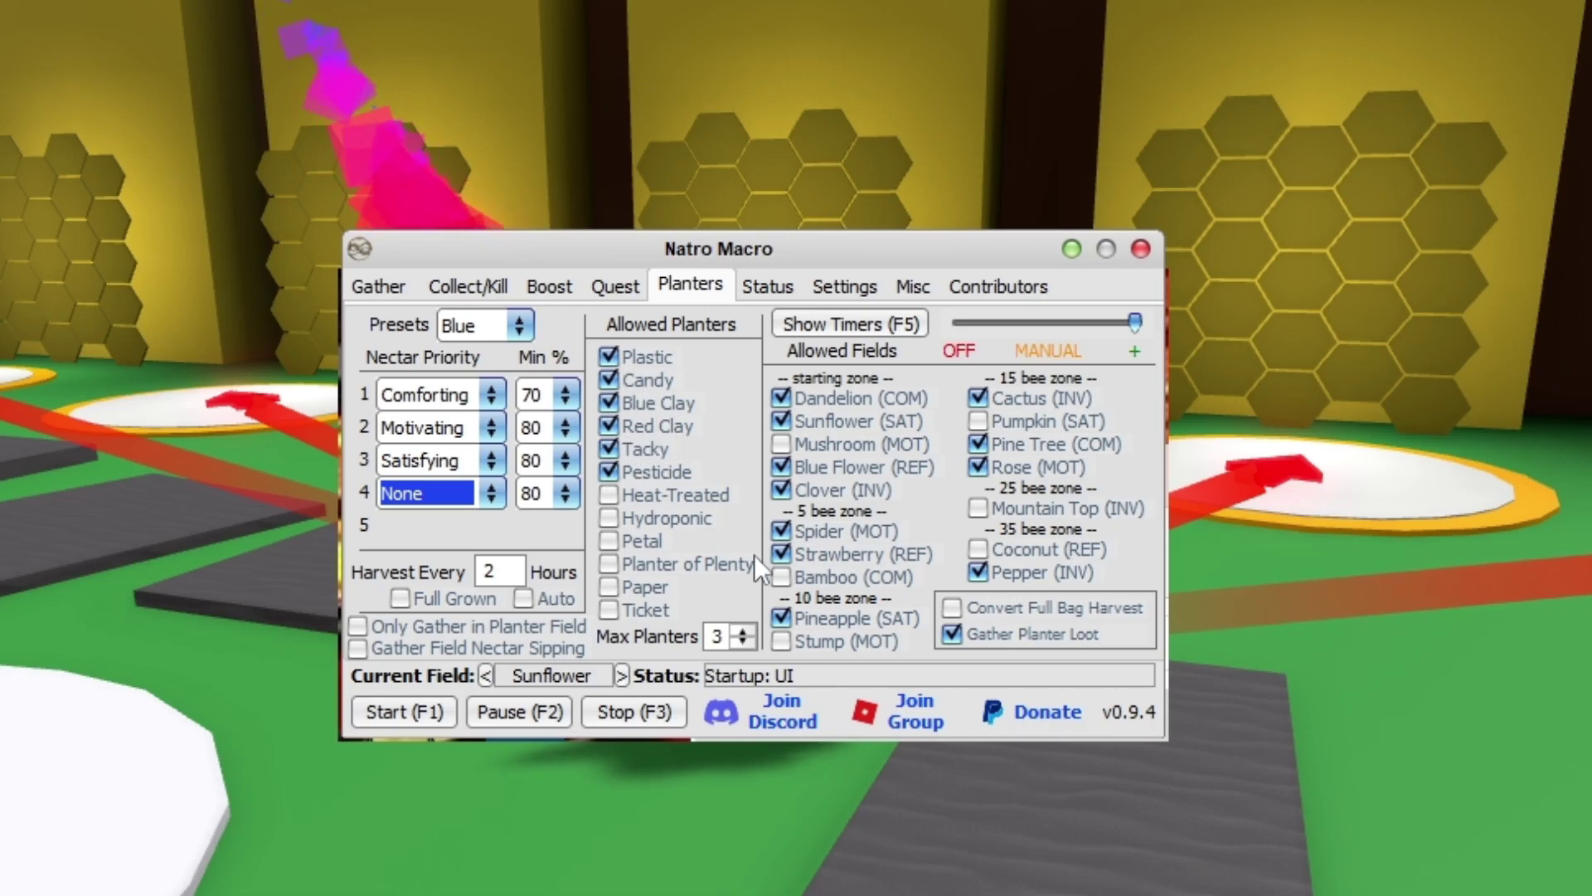
click(639, 541)
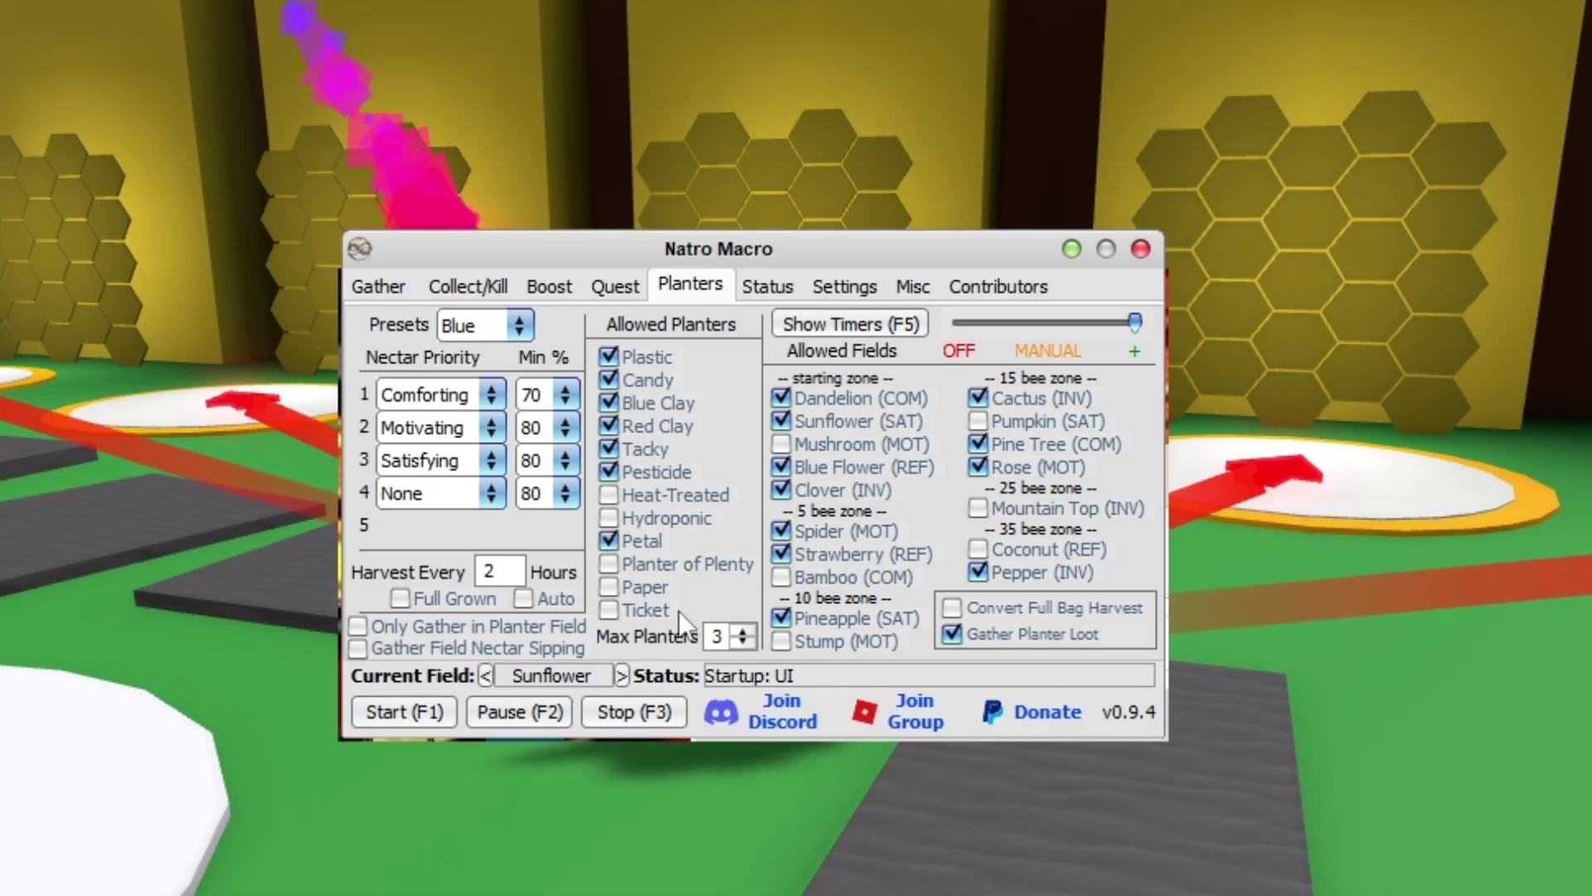
click(638, 361)
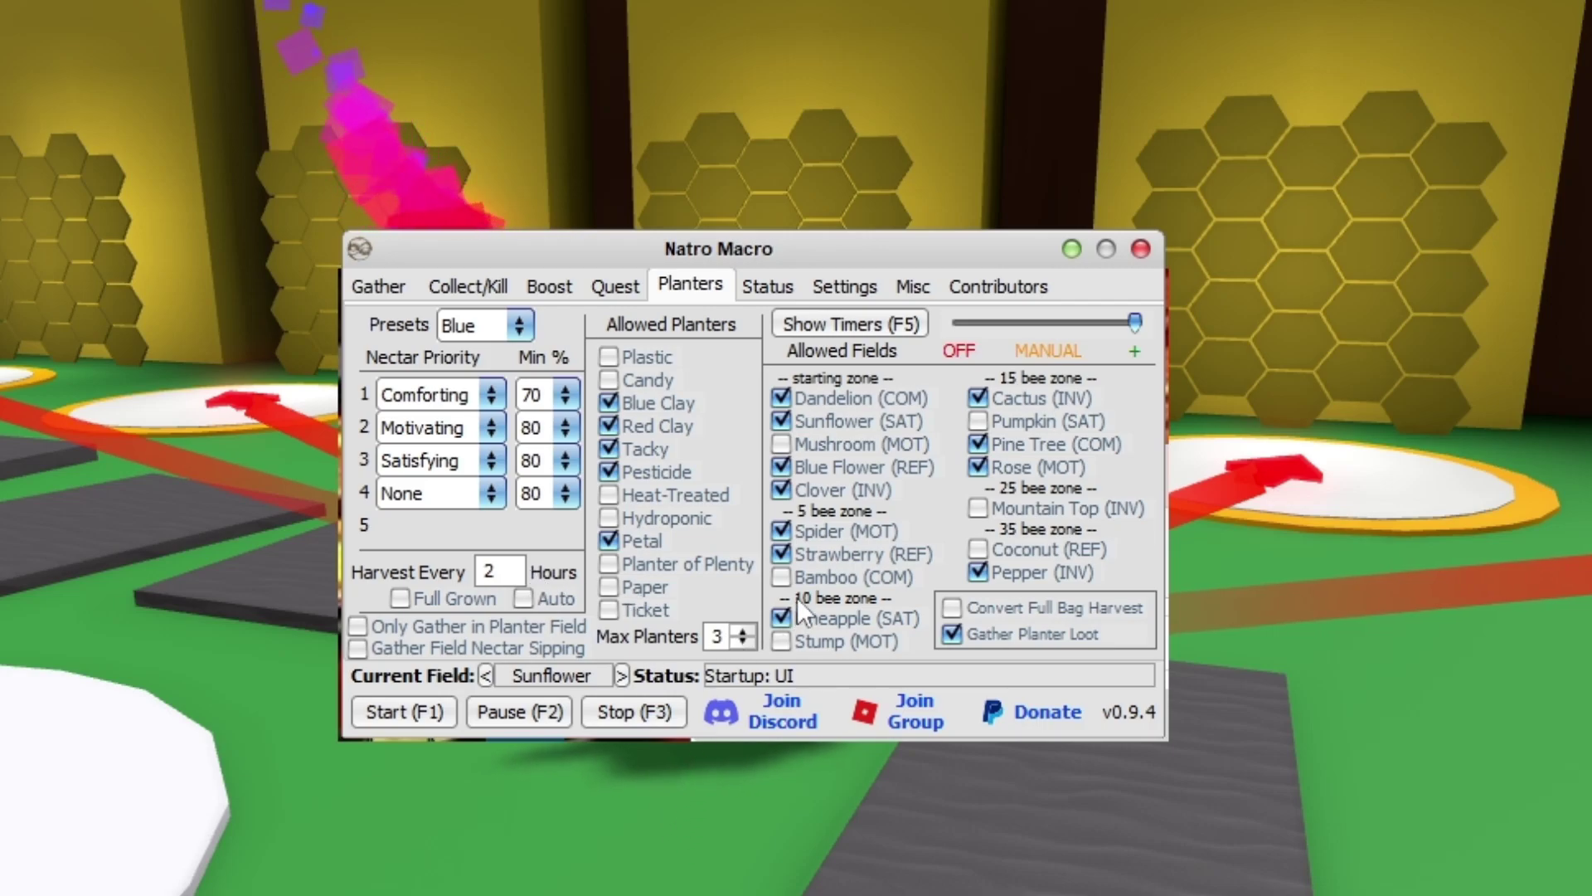
Allow planting in the Mushroom, Pumpkin, Mountain Top and Bamboo fields.
click(841, 447)
click(1090, 419)
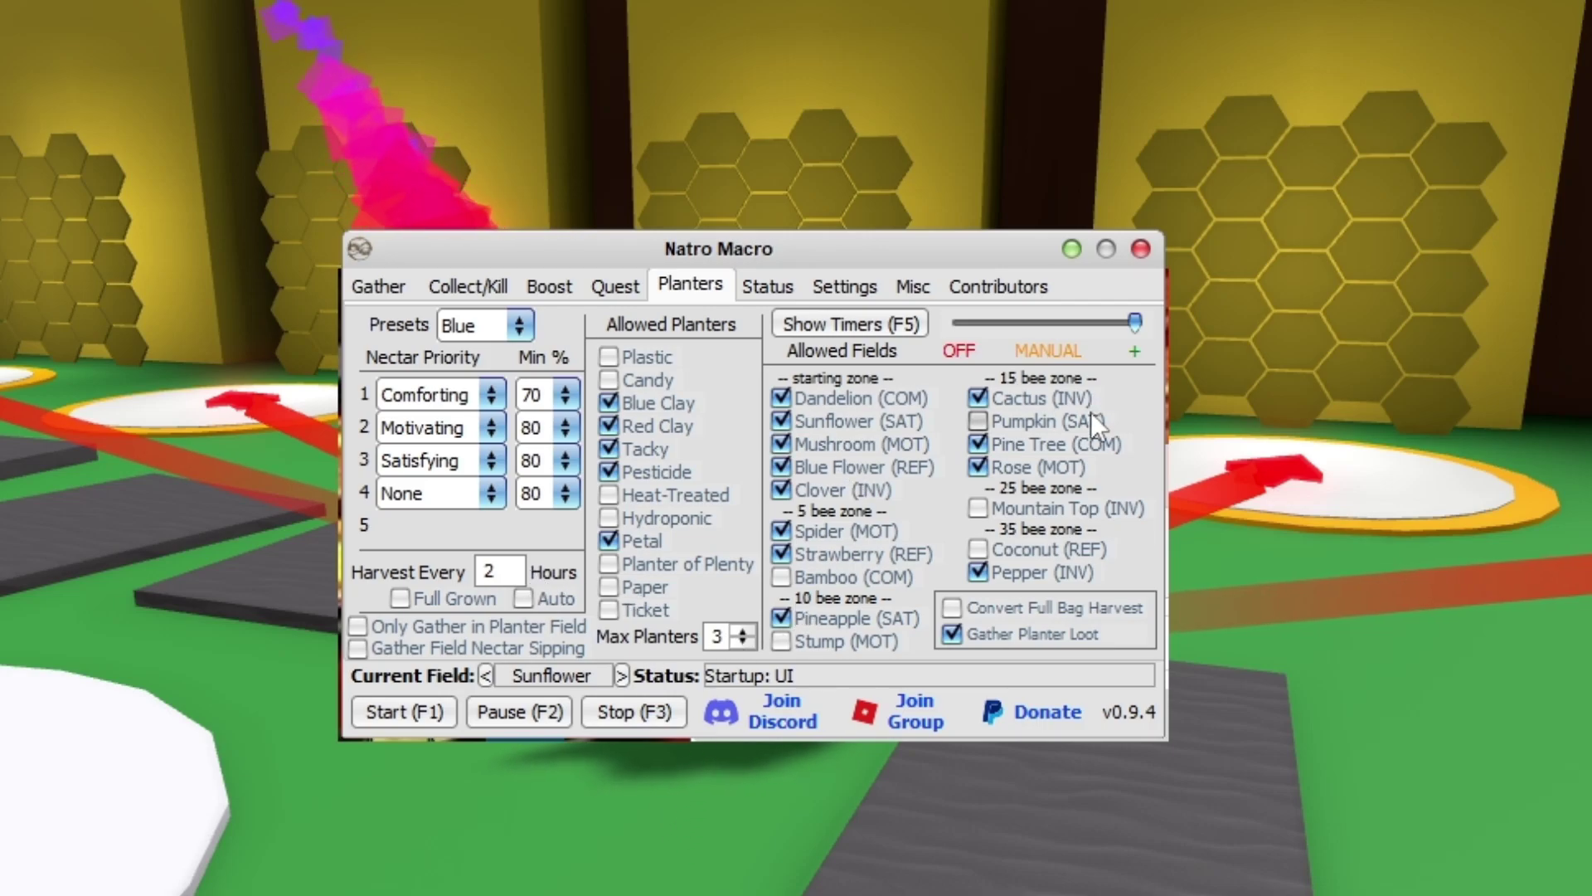
click(1082, 515)
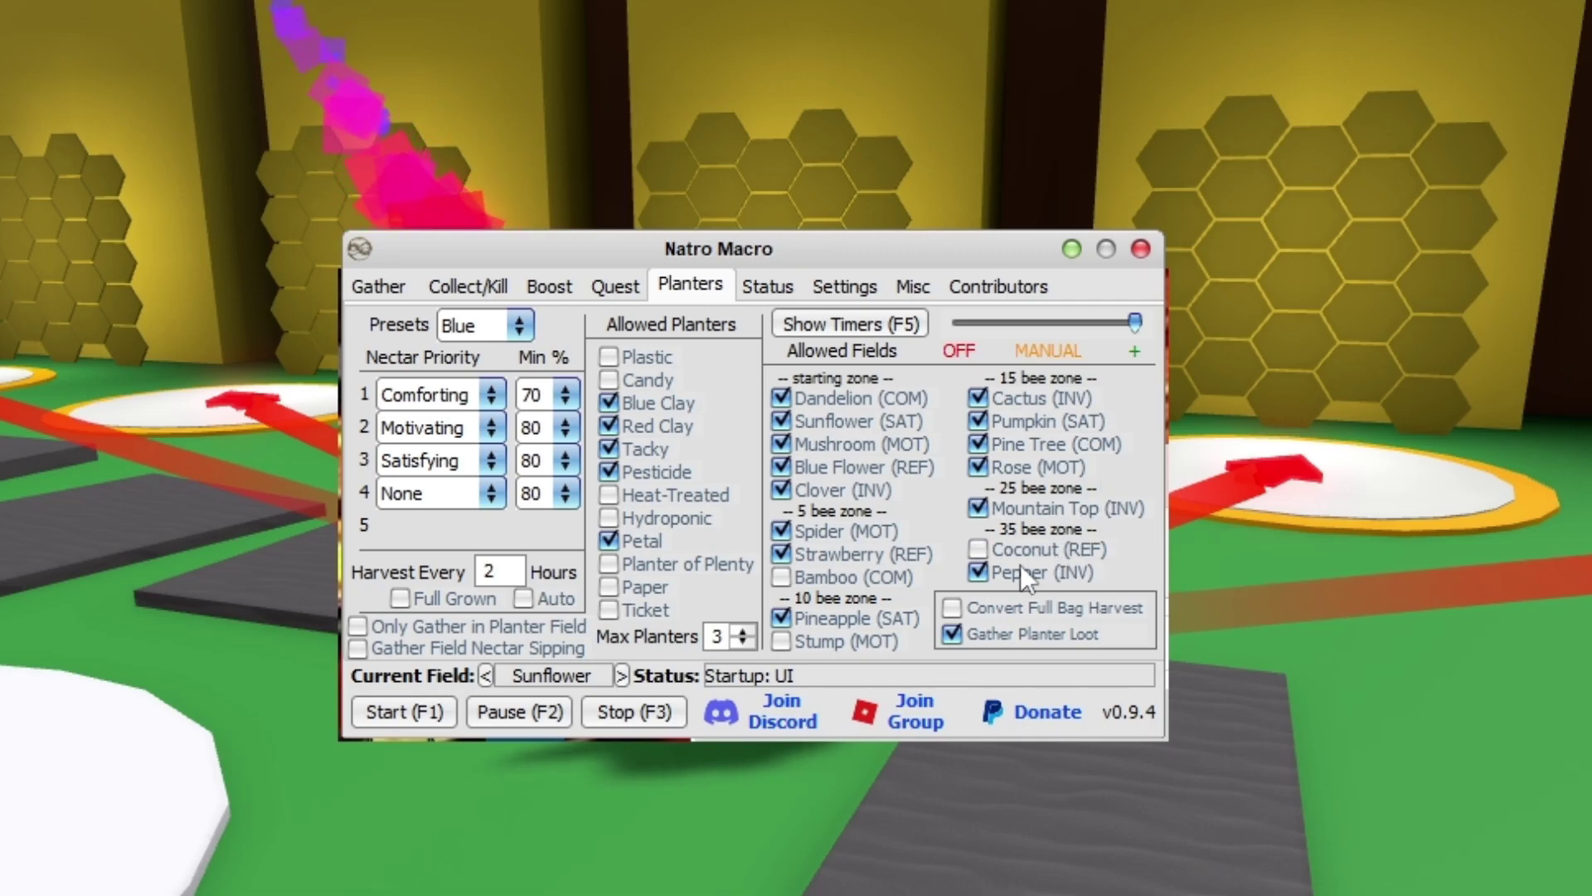
click(814, 580)
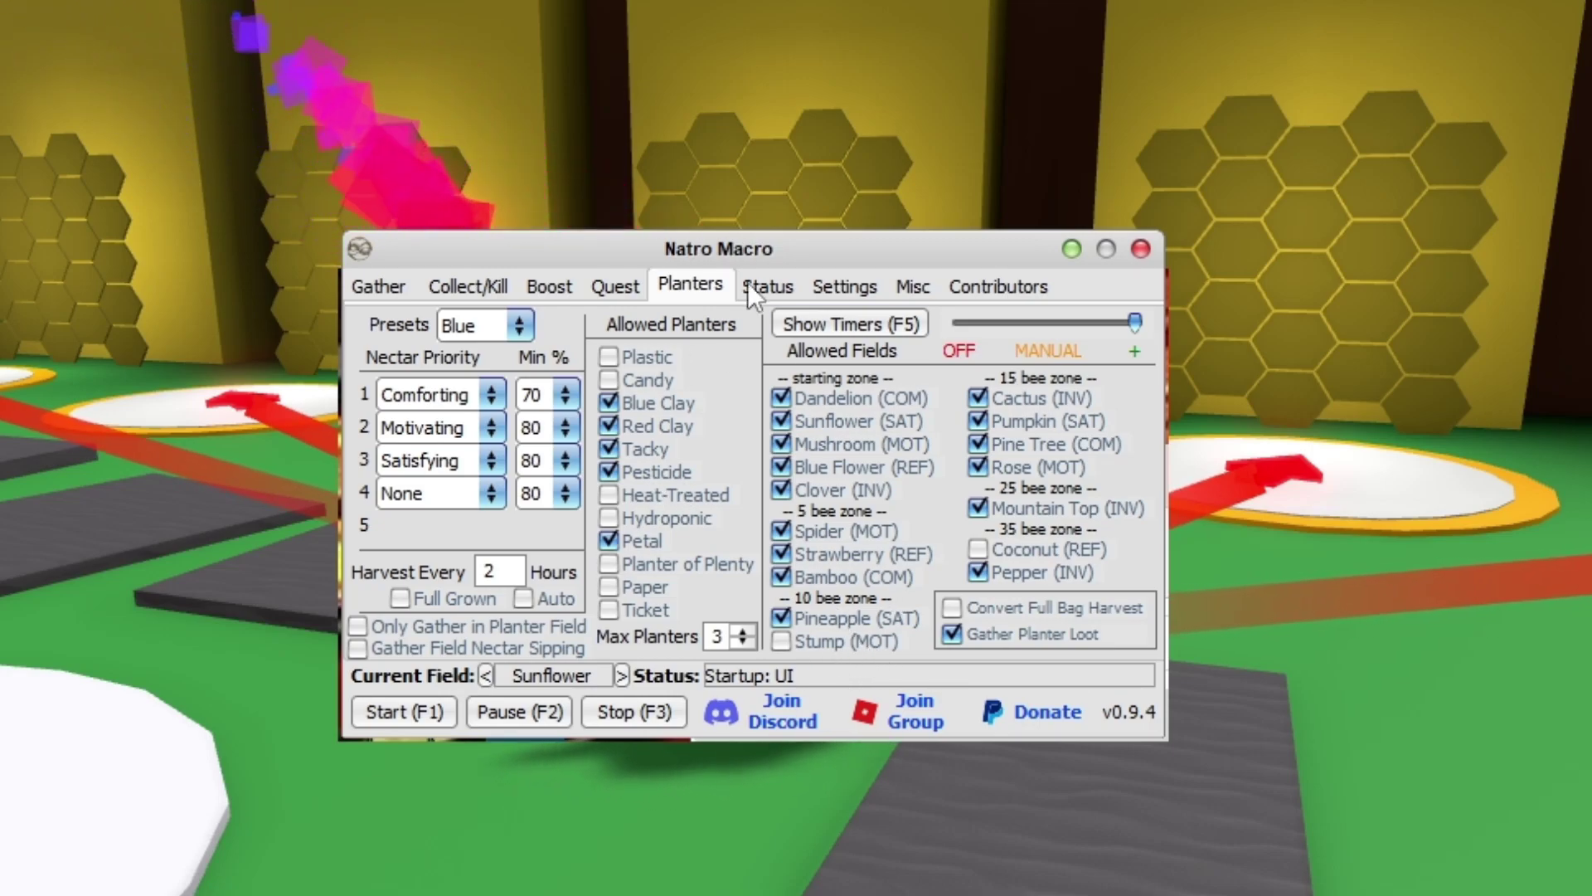
click(620, 287)
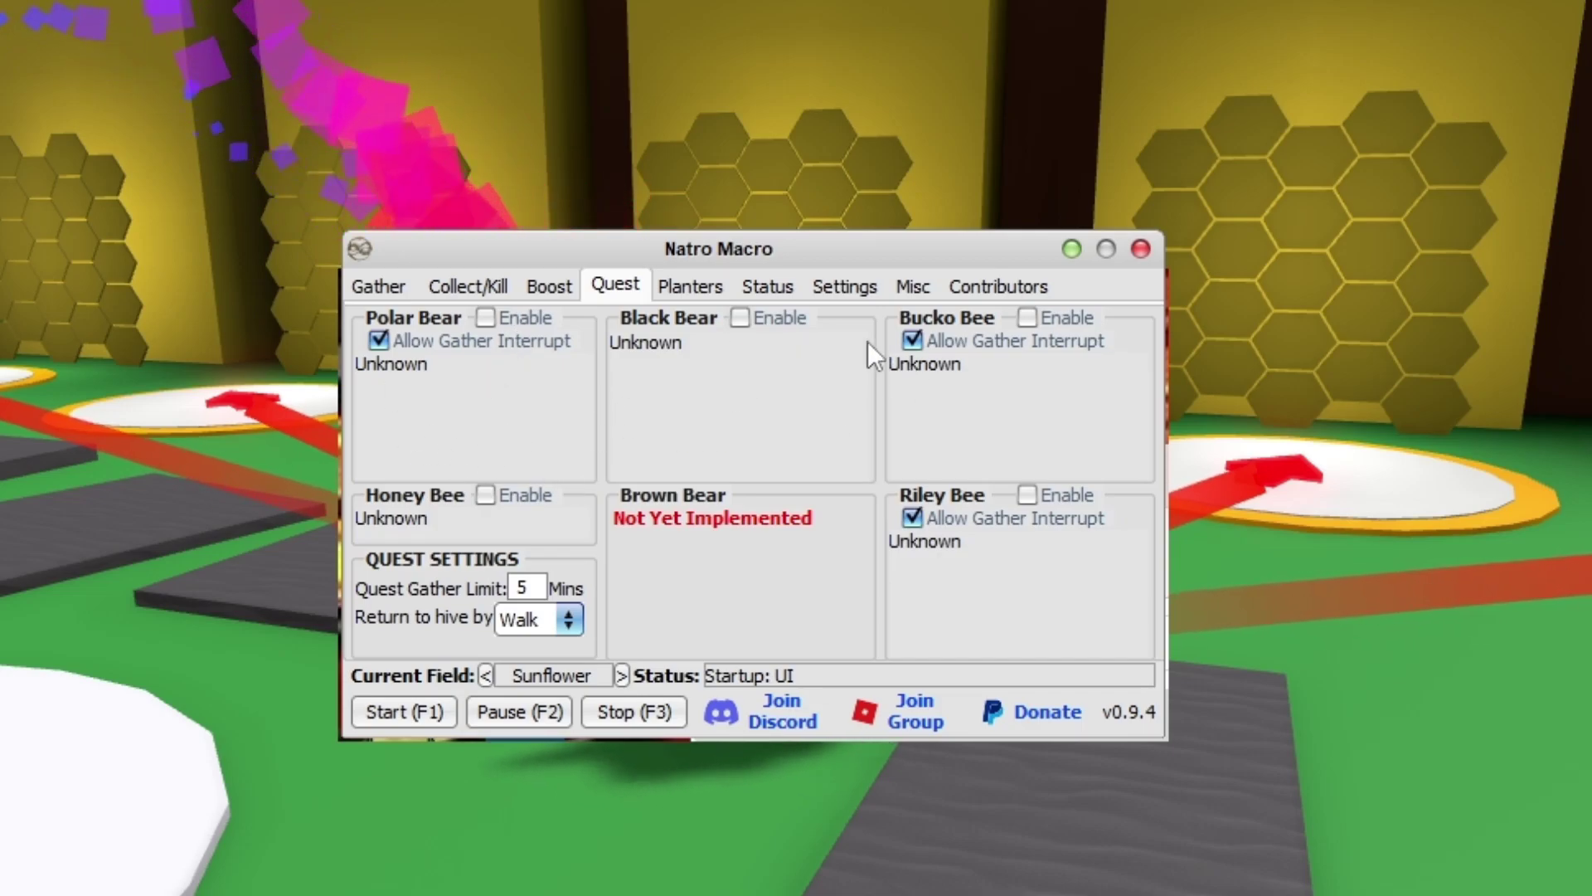
Leave the Polar Bear quest off and order HQ field boosters Blue, Red, Mountain.
click(513, 316)
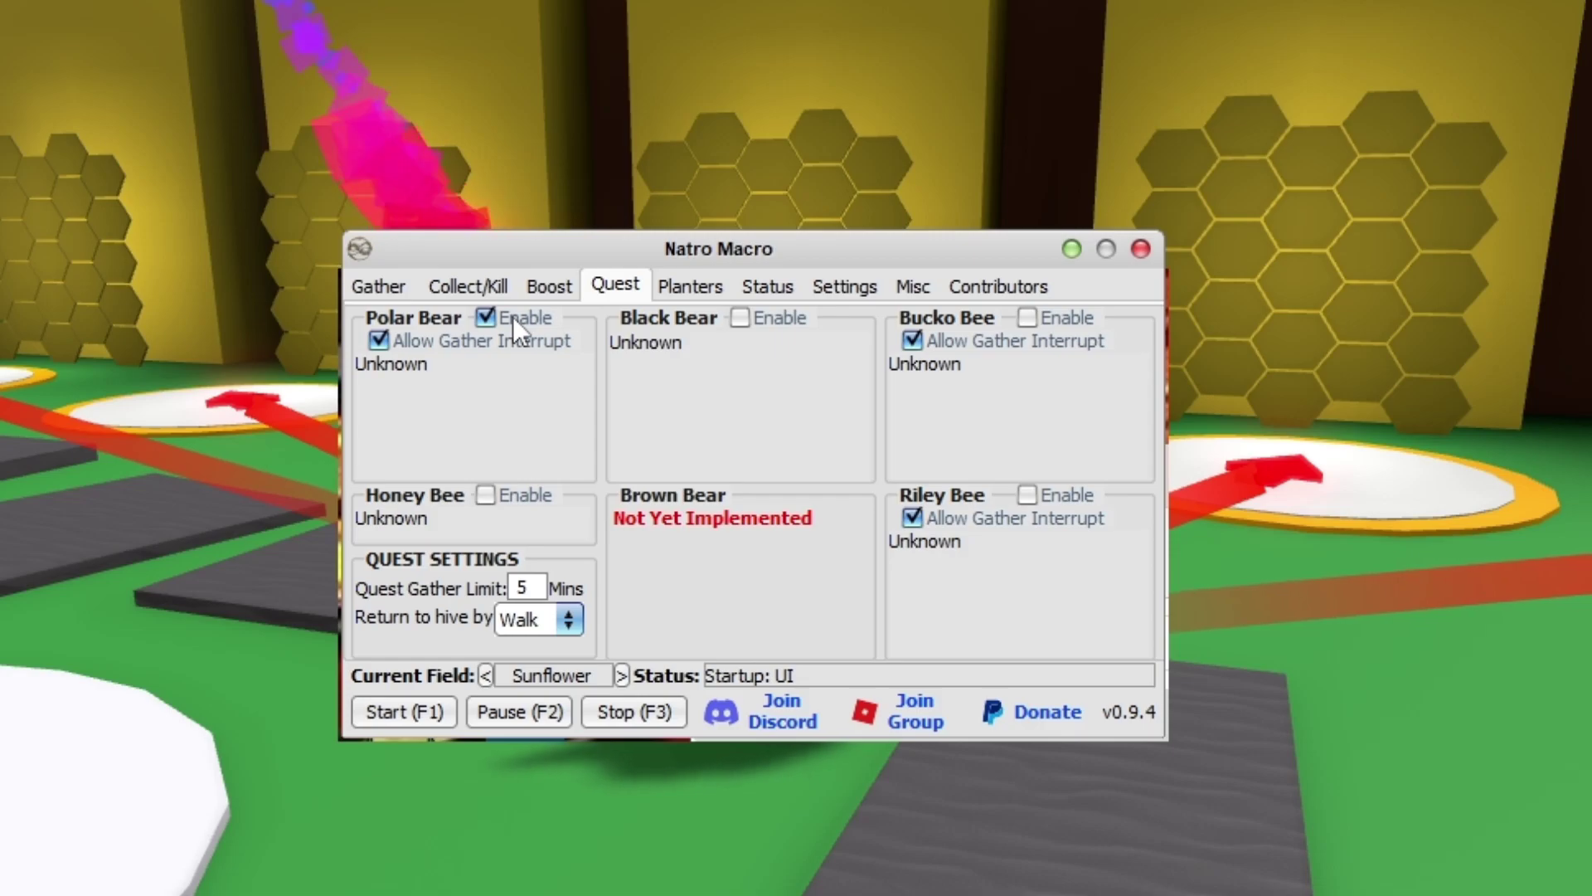
click(516, 316)
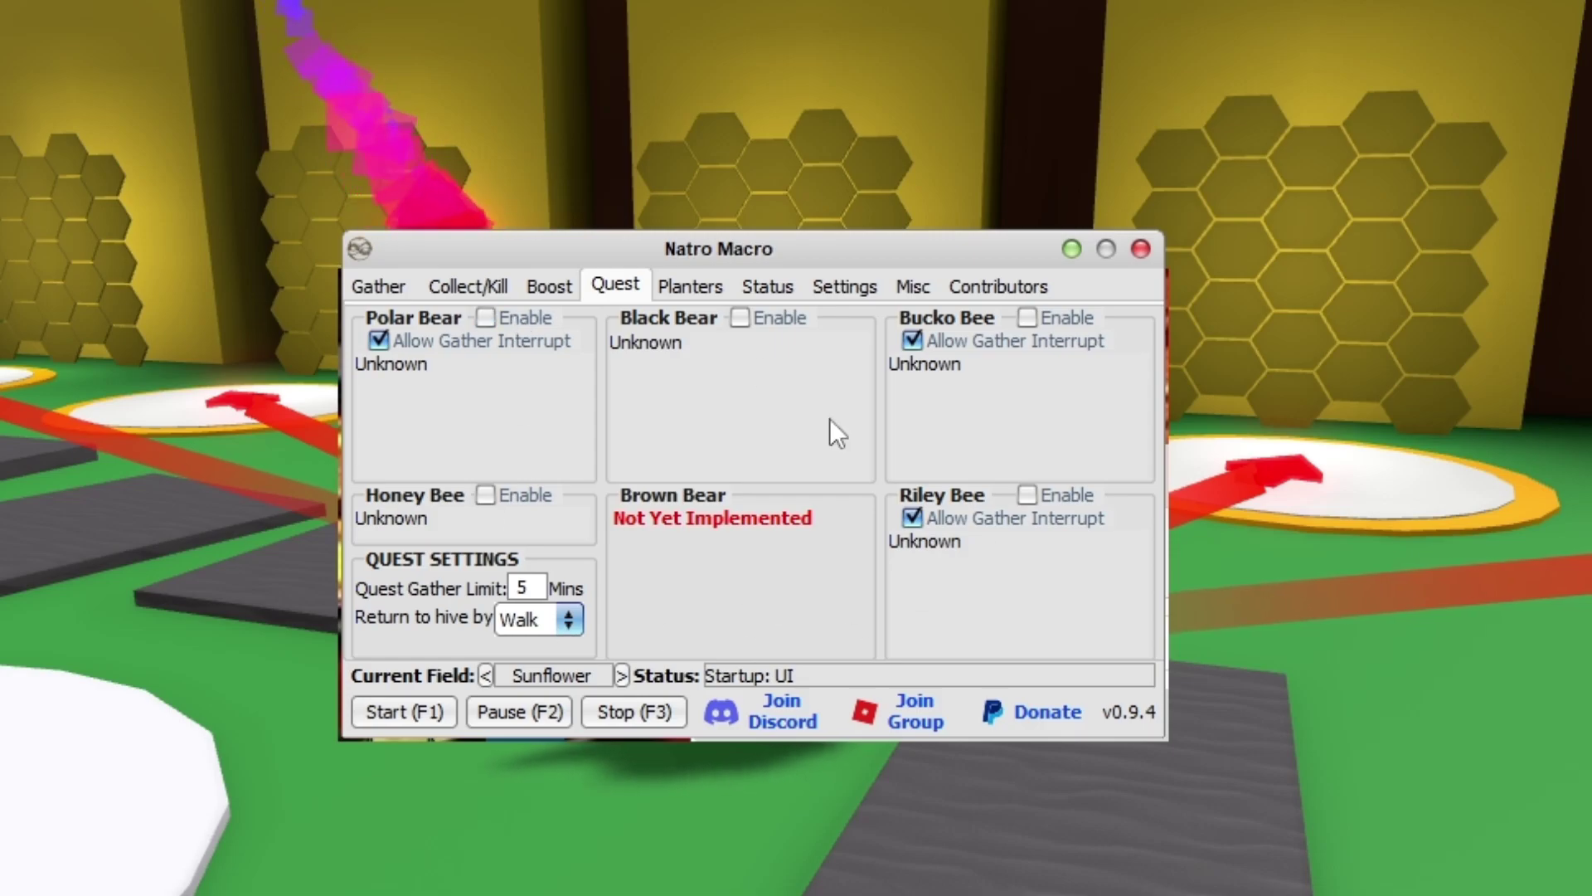
click(539, 288)
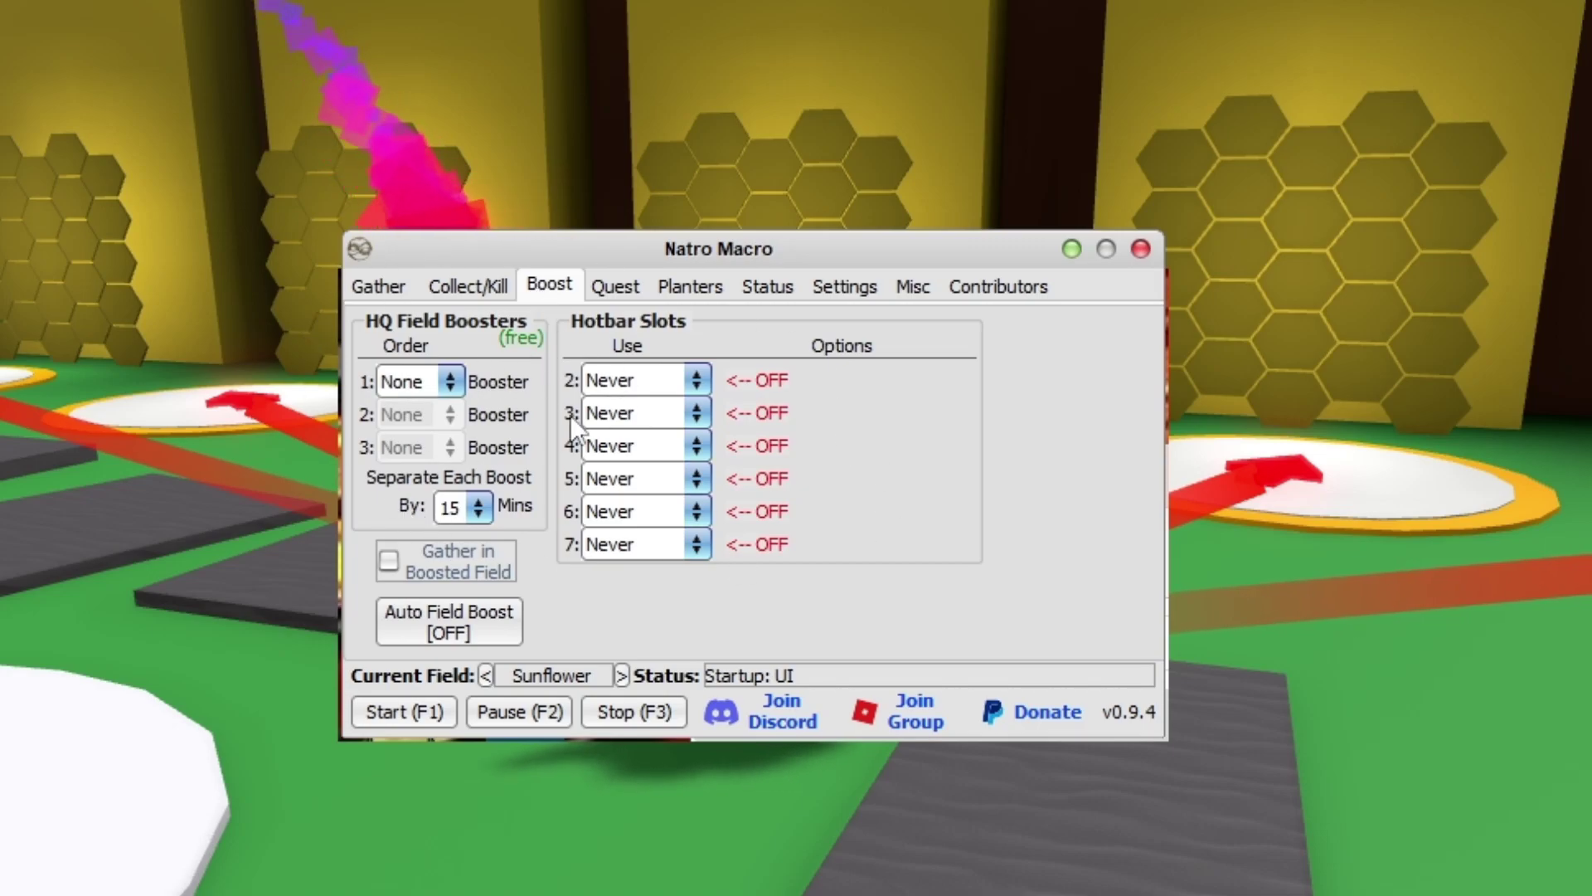
click(427, 382)
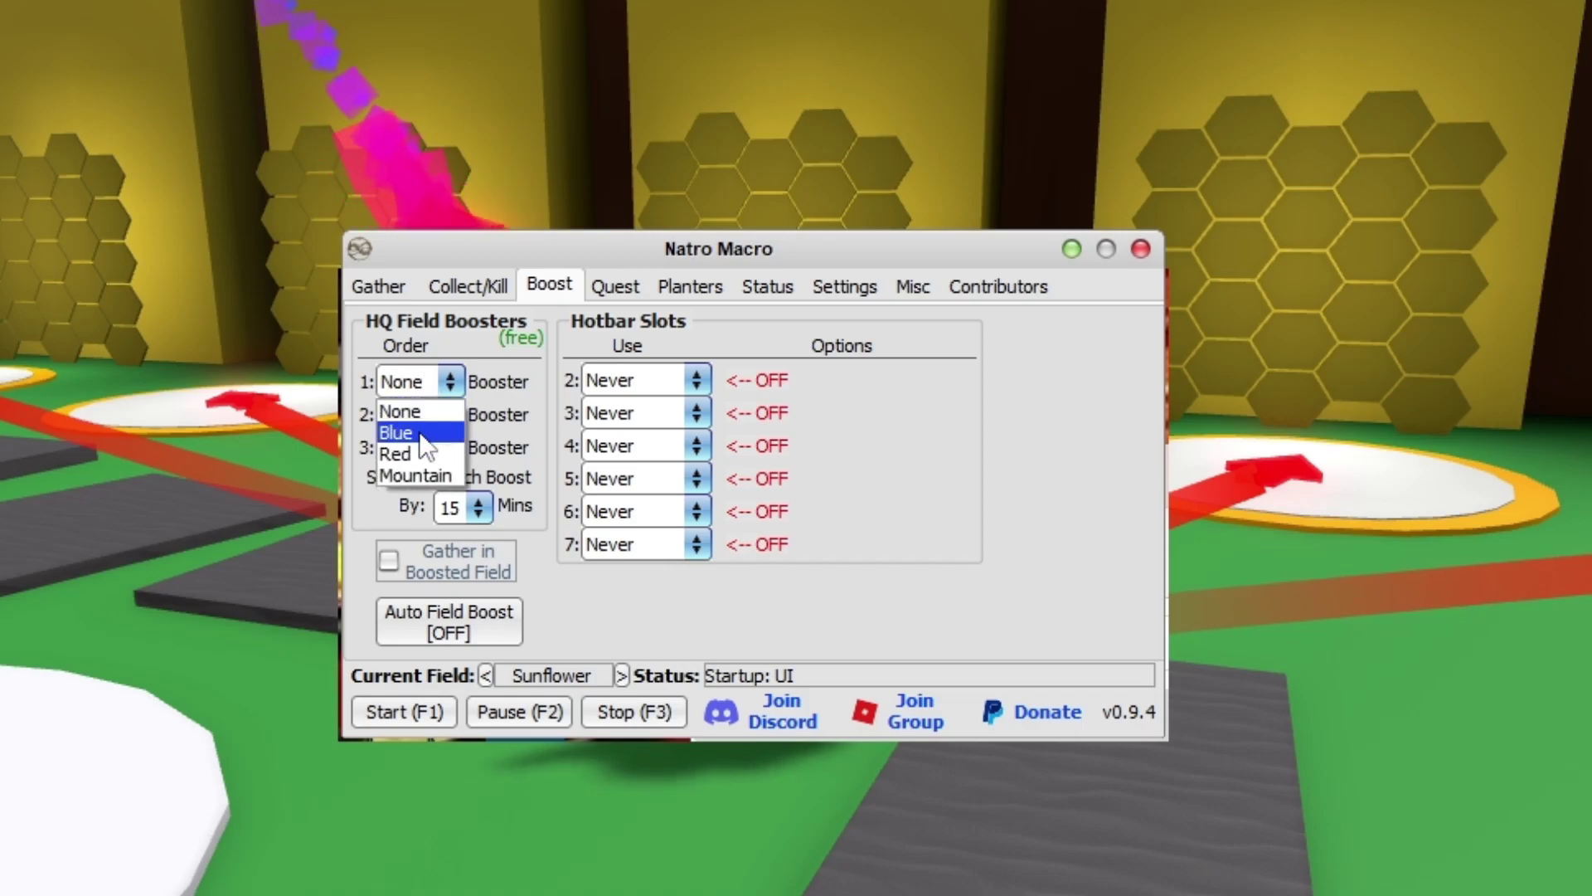
click(421, 435)
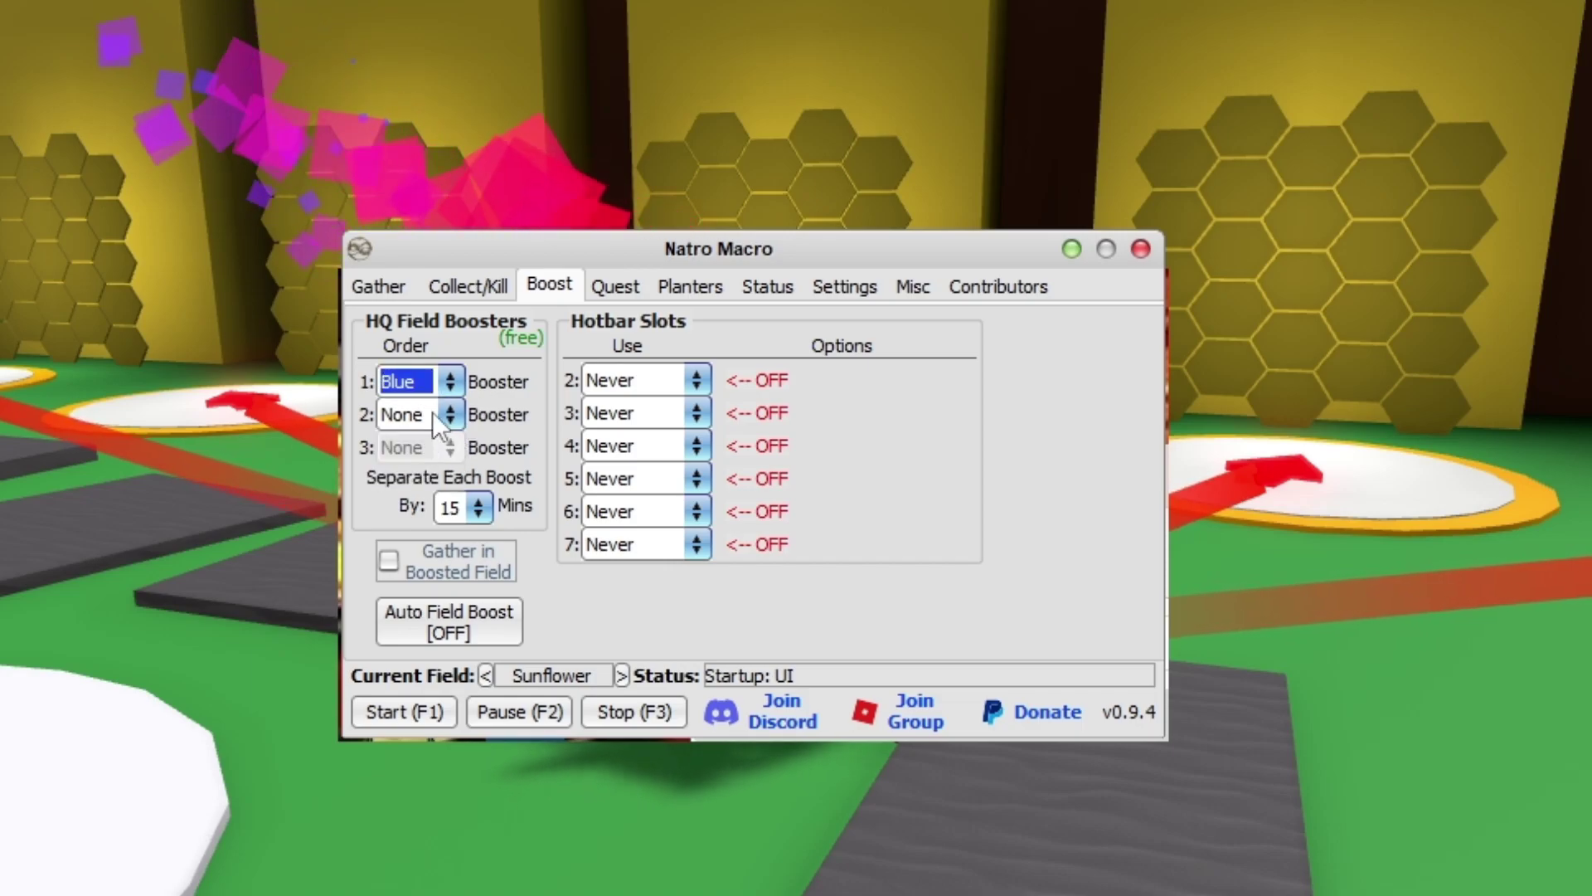
click(431, 410)
click(431, 489)
click(398, 452)
click(452, 539)
Enable Free Field Boosters in the Auto Field Boost settings.
click(454, 621)
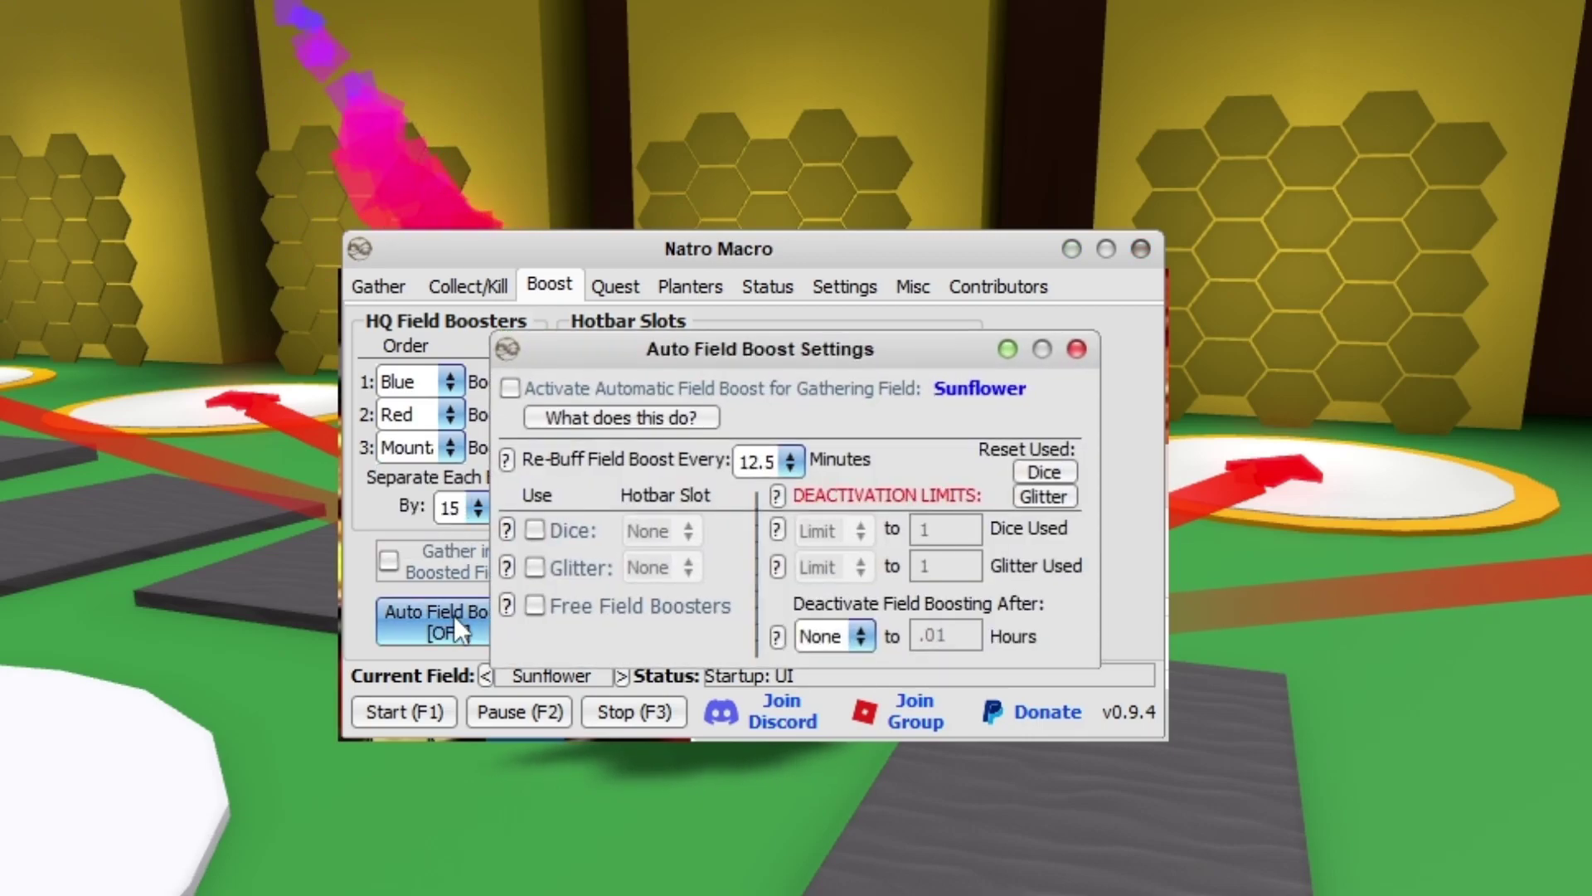
click(571, 611)
click(1141, 250)
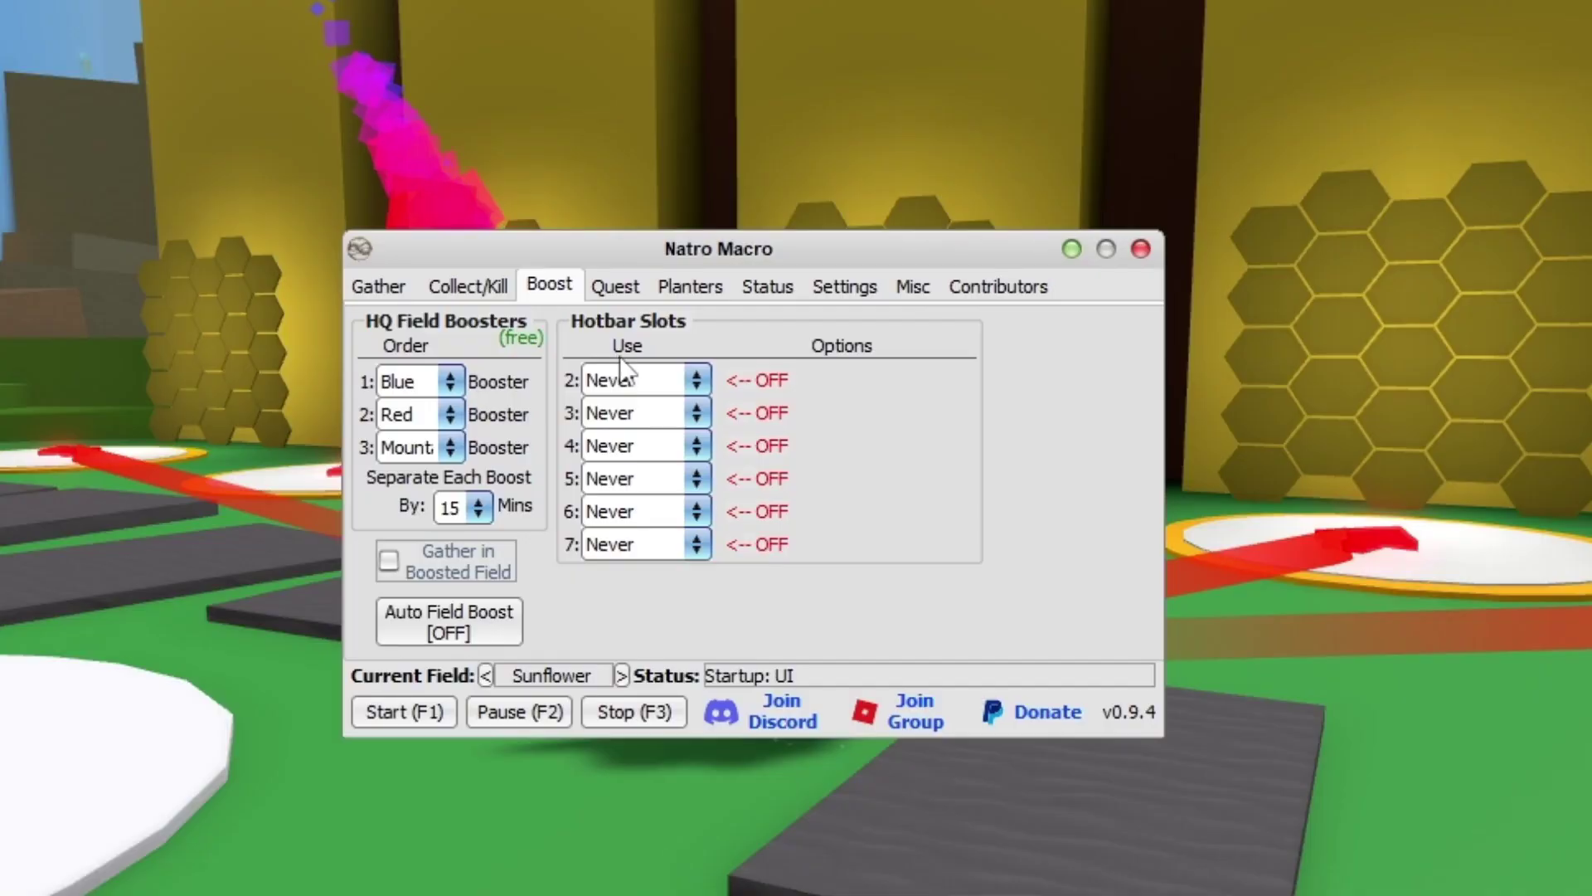
Toggle hotbar slot 2 Use between Never and Always, ending on Never.
click(644, 375)
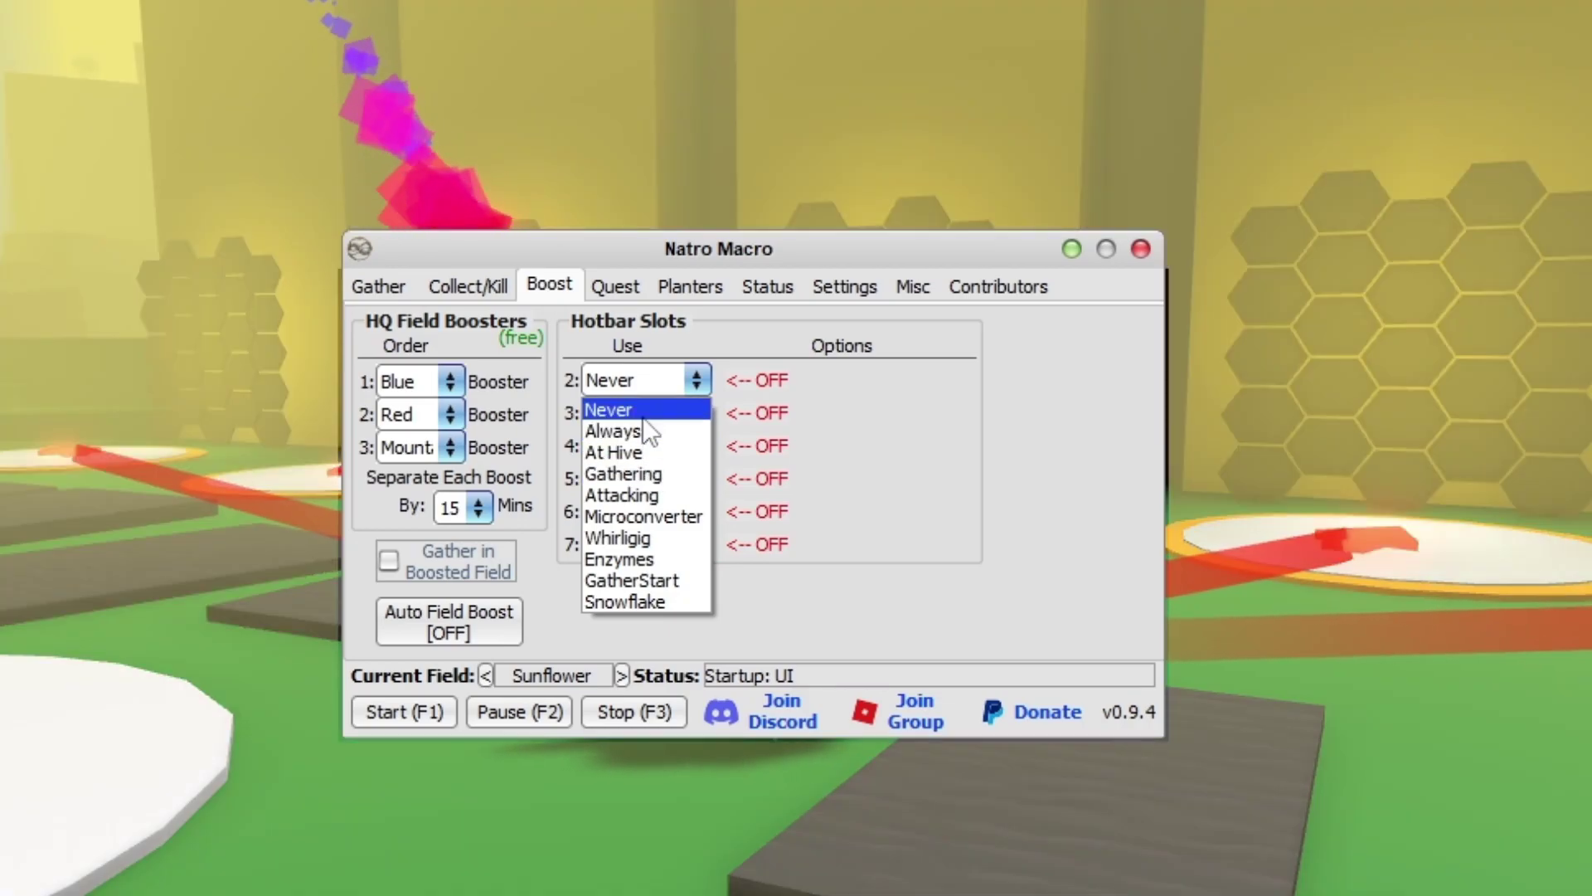
click(644, 409)
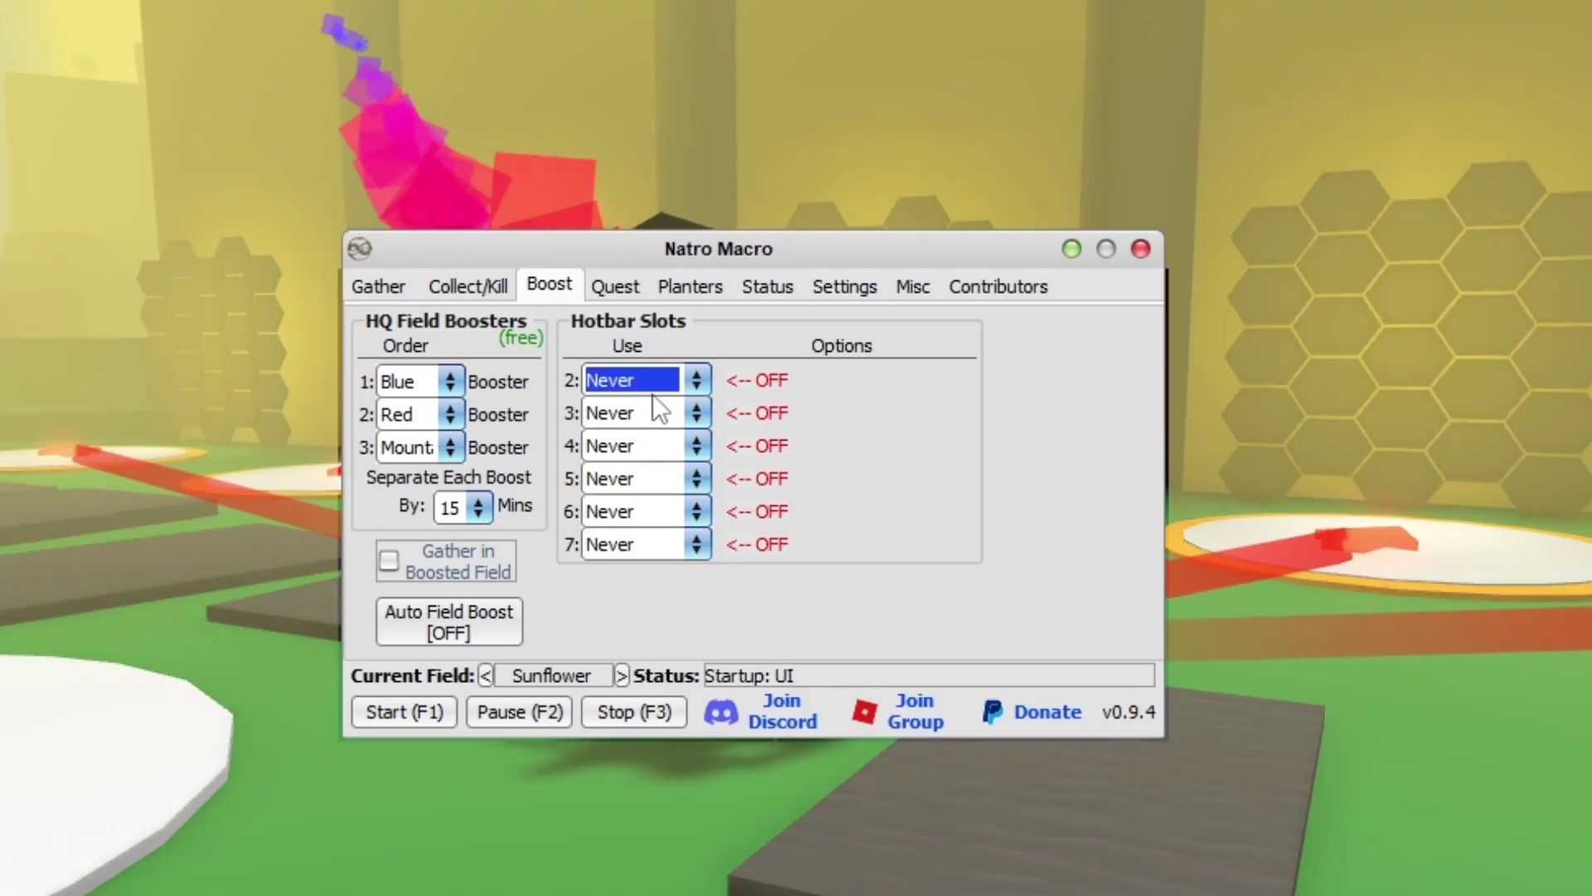
click(654, 390)
click(652, 430)
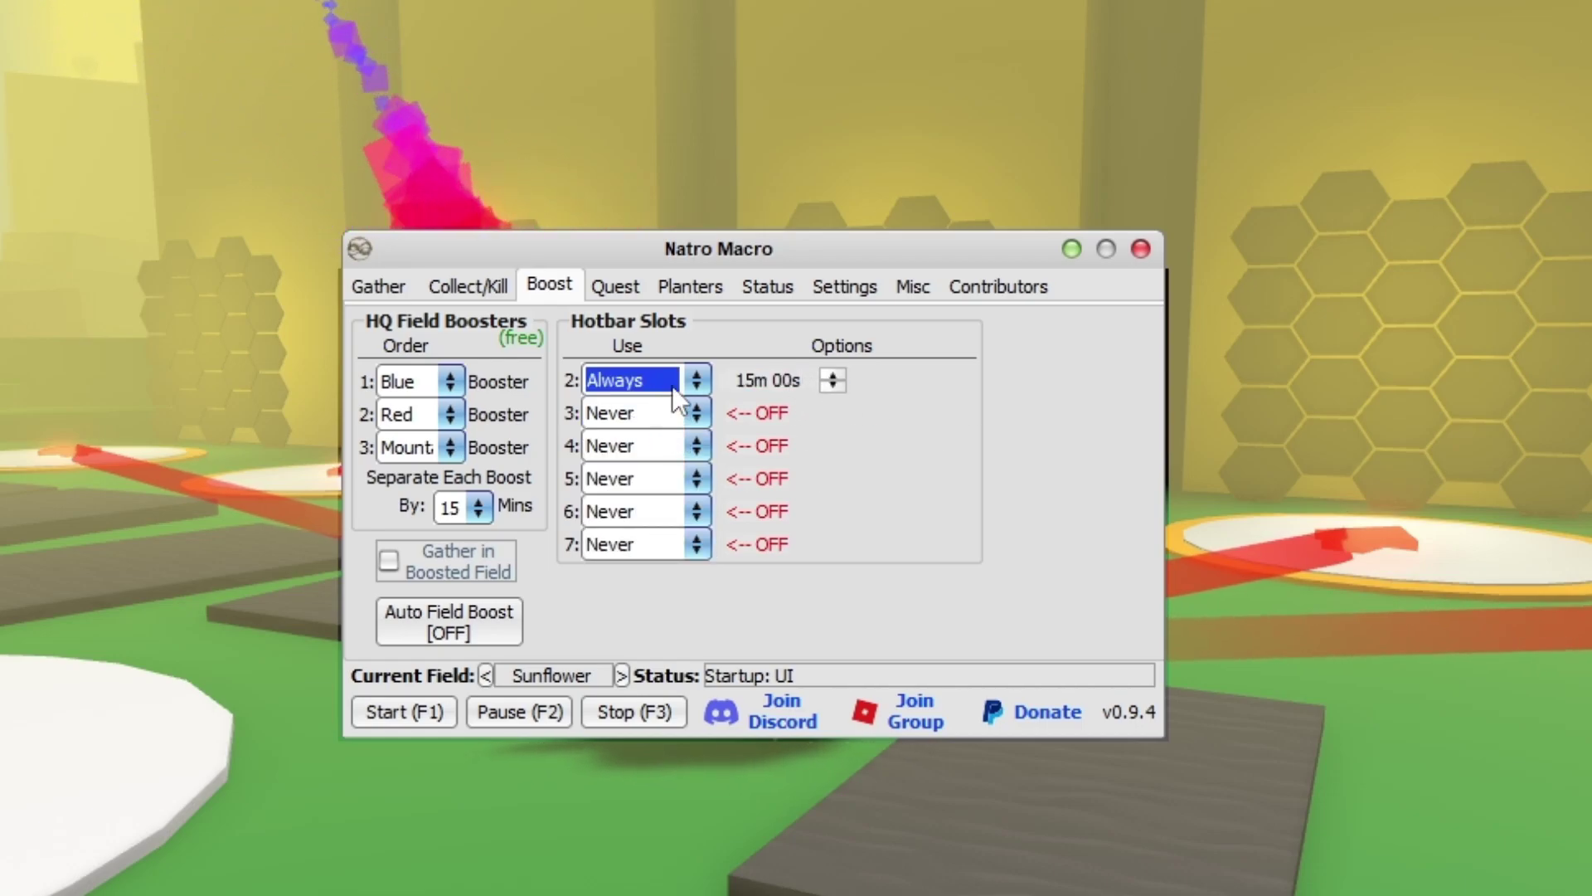
click(651, 387)
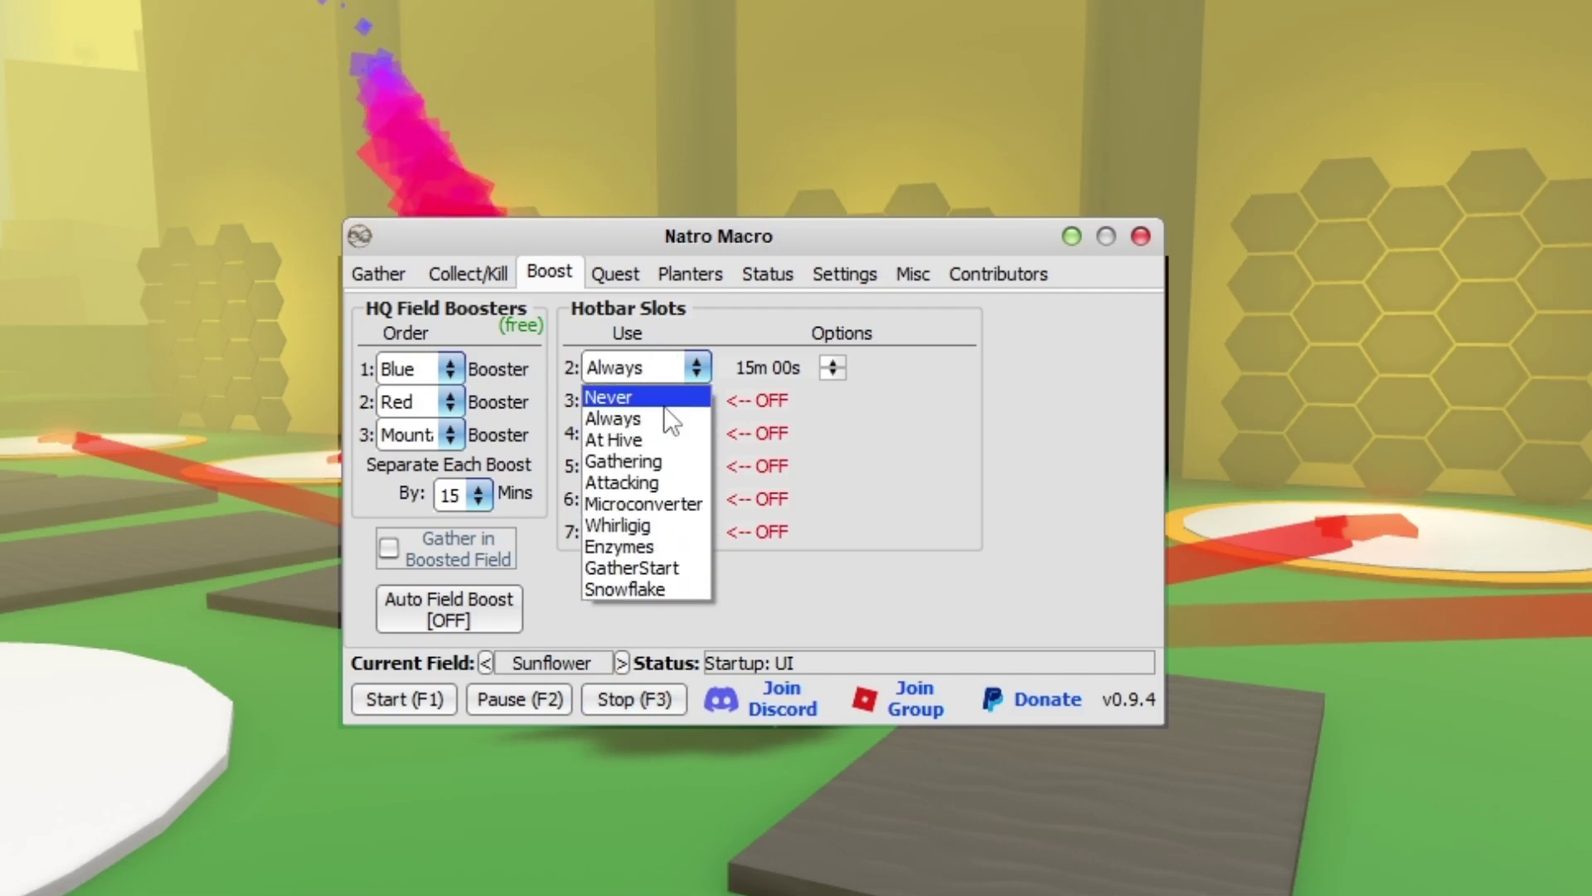
click(630, 397)
Uncheck Robo Party De-level in the Collect options.
click(440, 266)
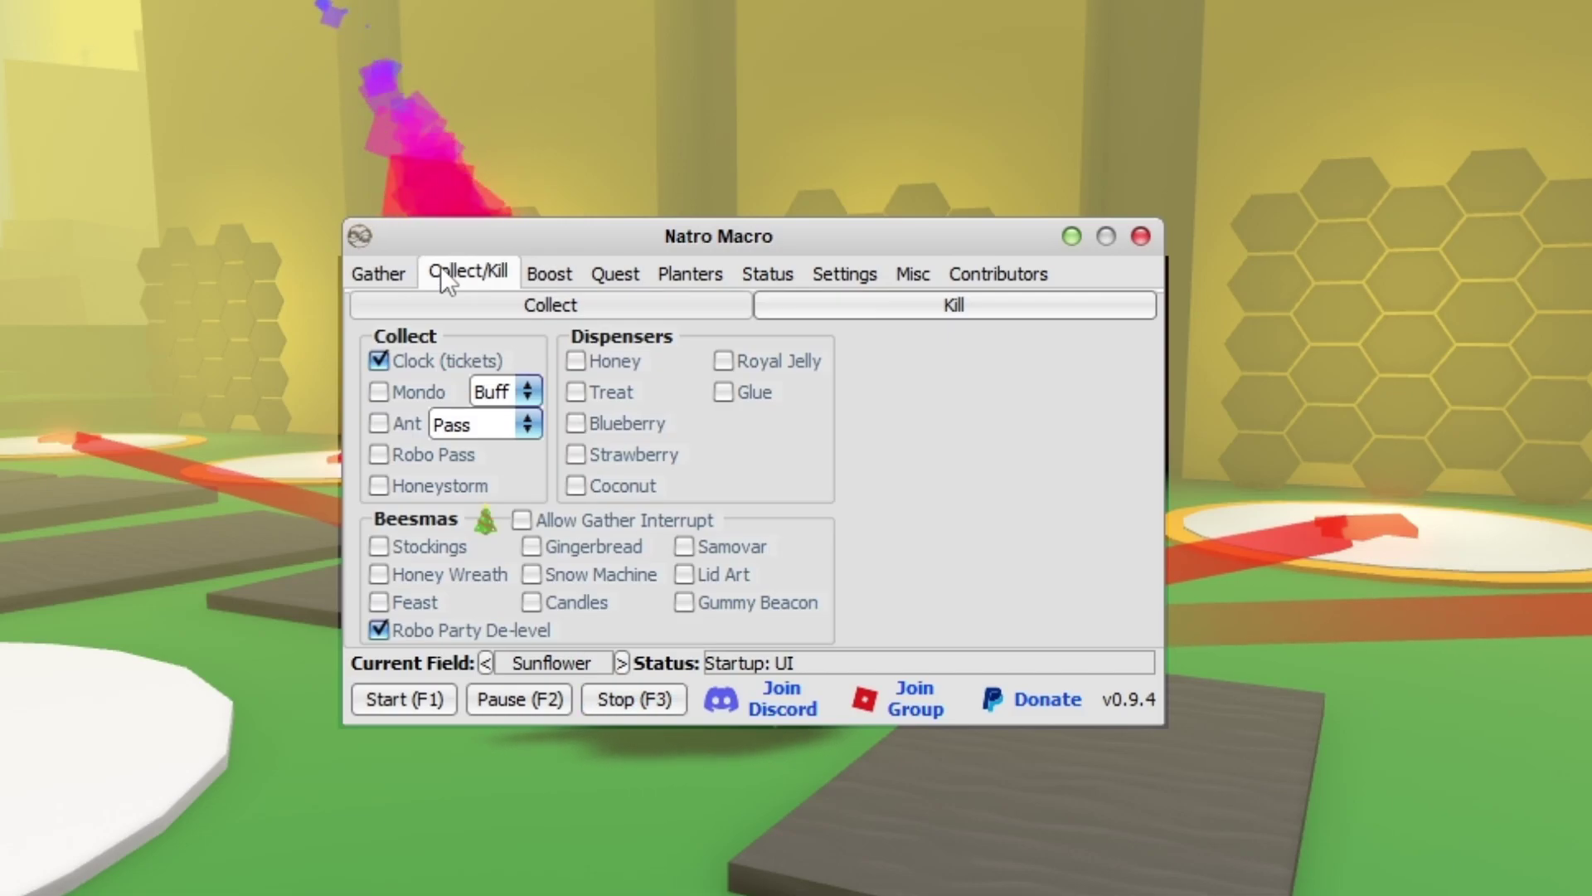
click(912, 305)
click(697, 313)
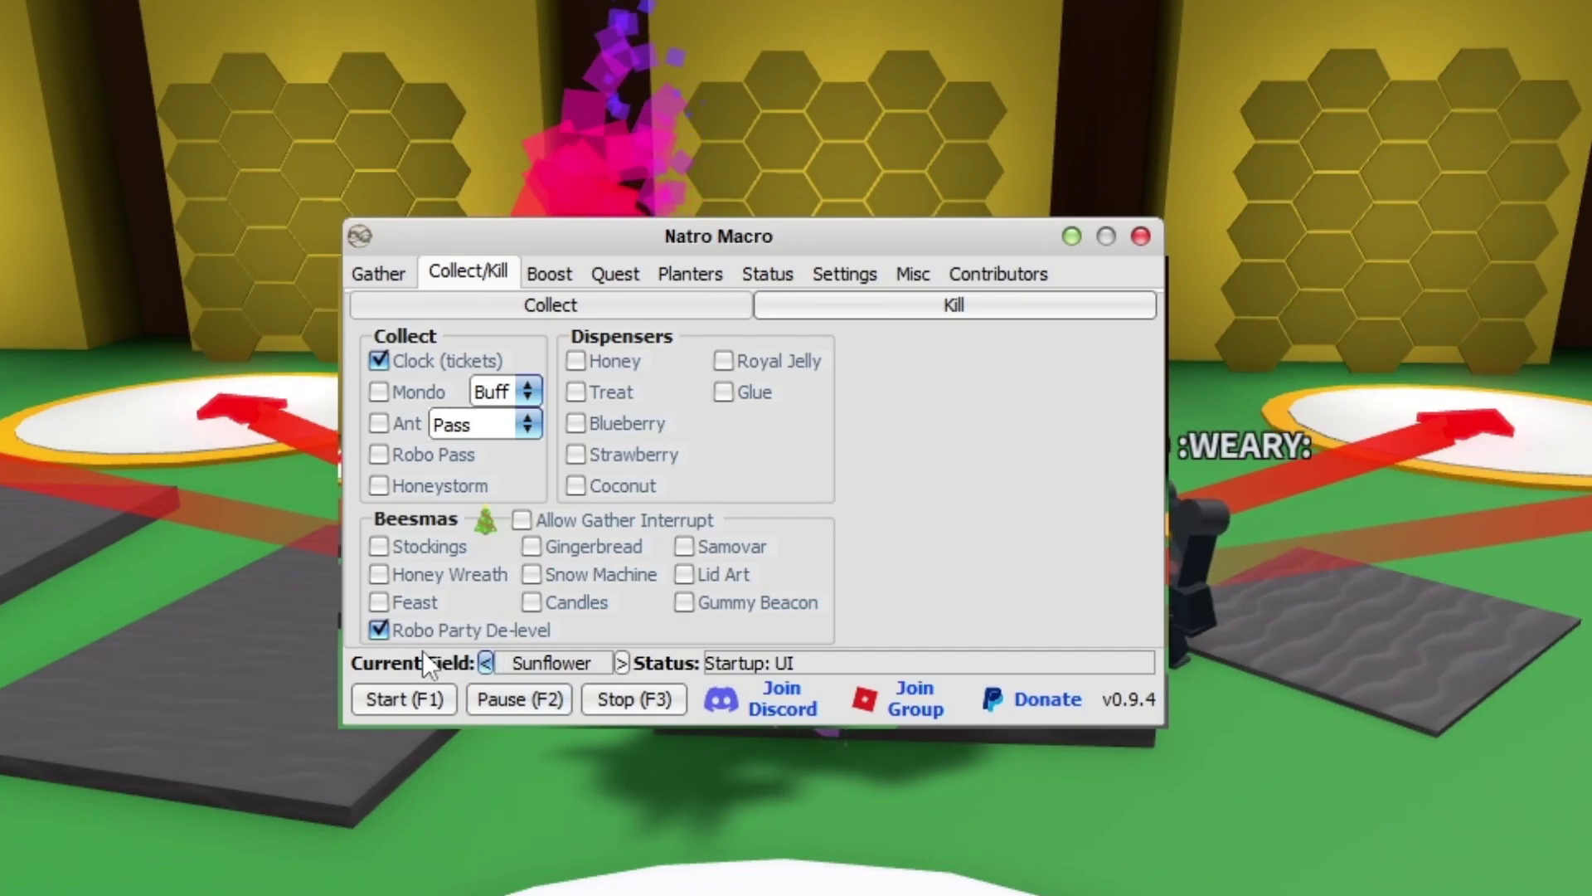
click(465, 632)
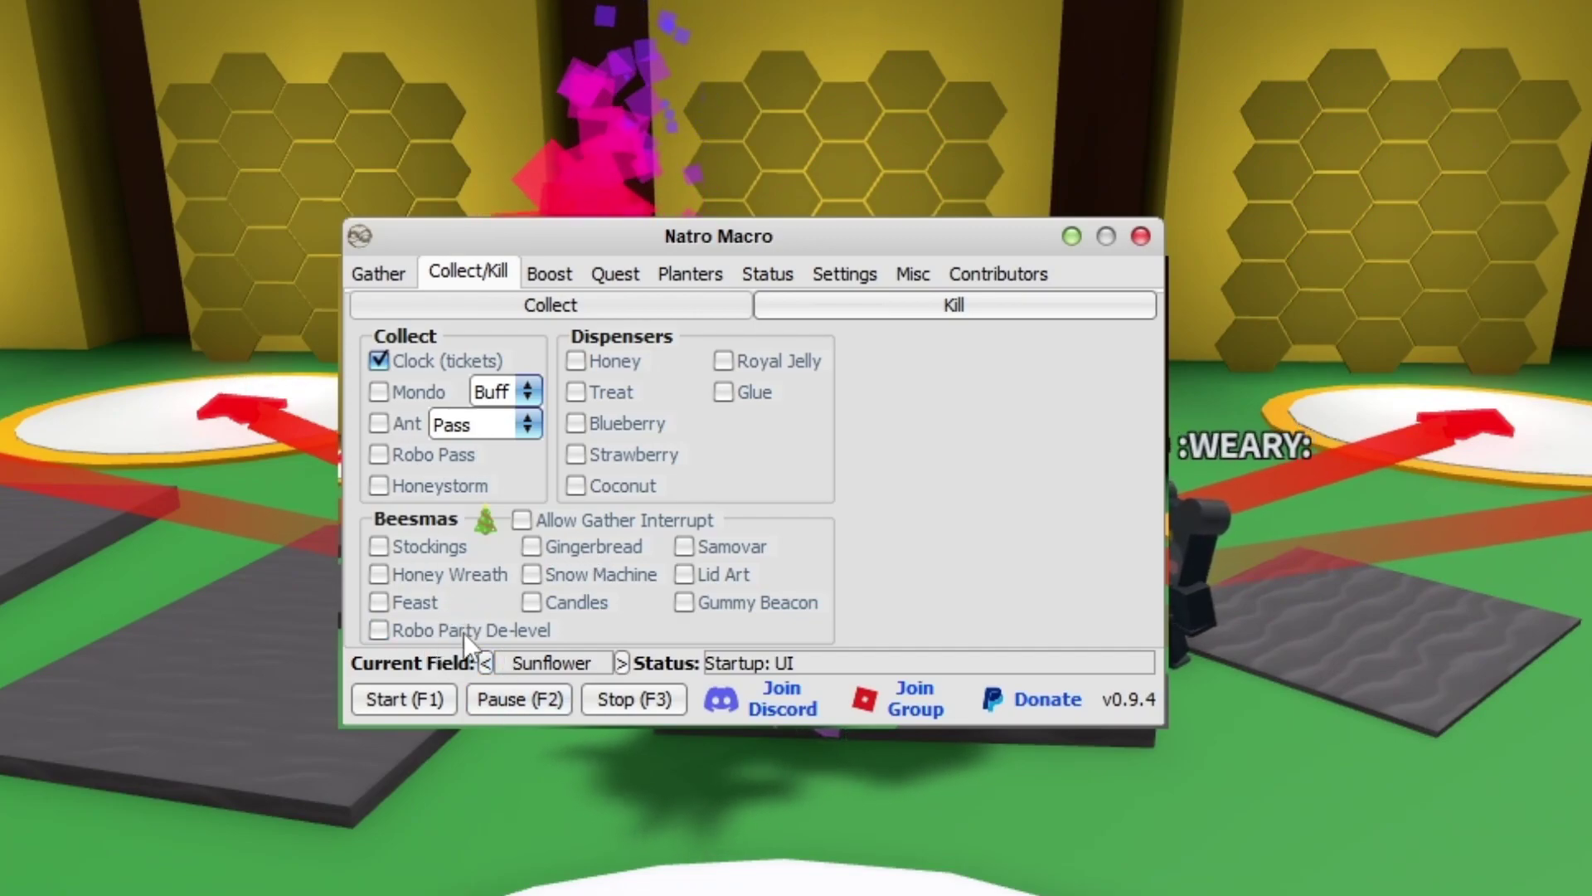
Check Bug Run Select All in the Kill options to kill and loot every bug.
click(536, 268)
click(469, 272)
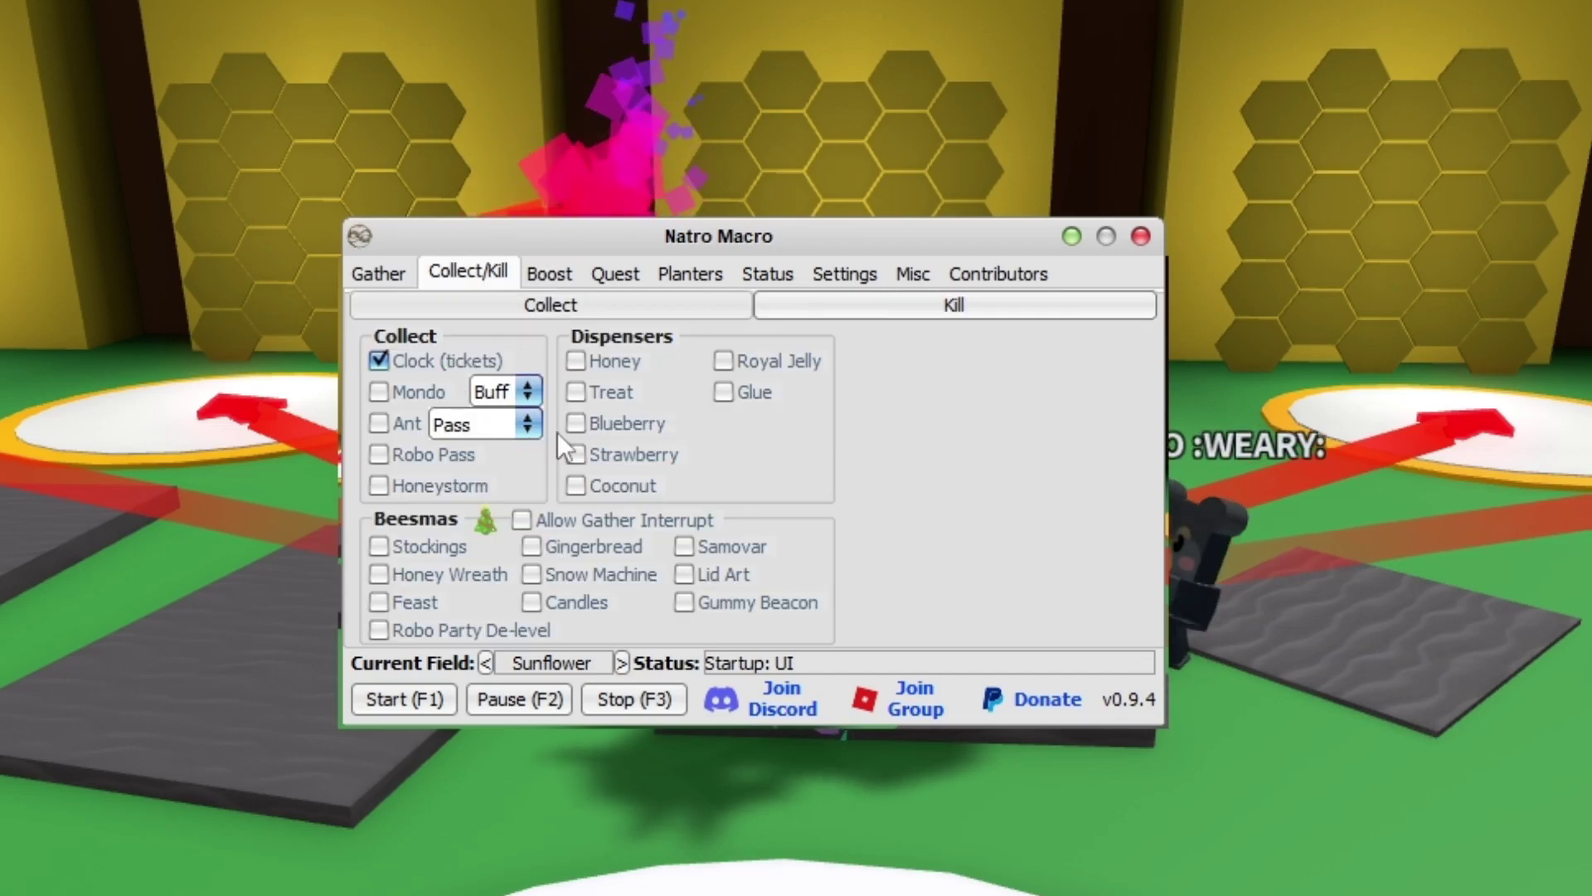
click(886, 309)
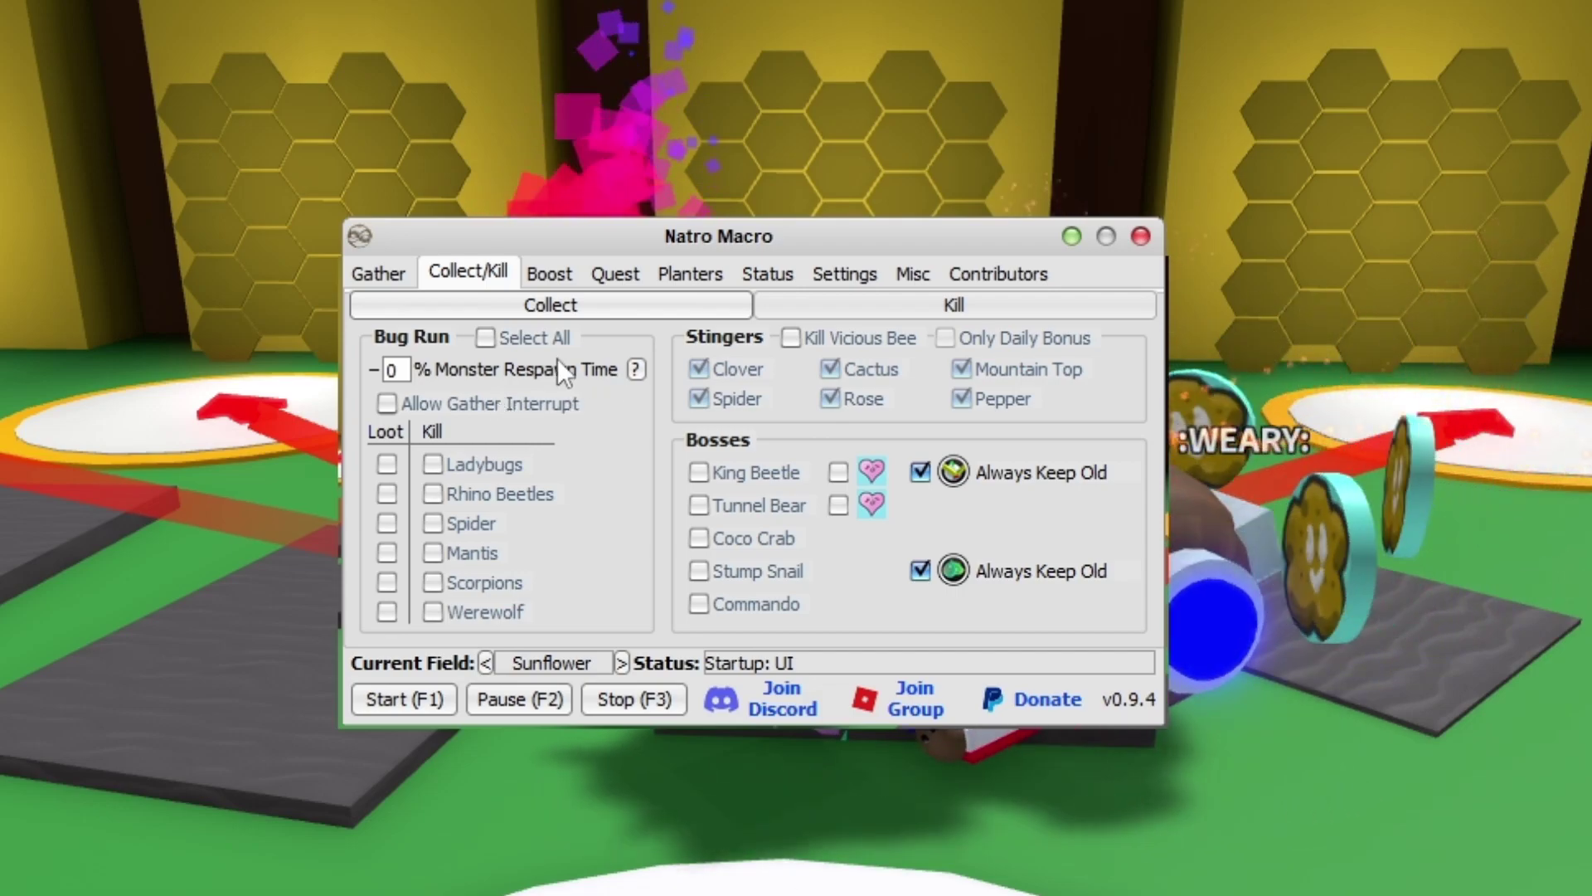
click(535, 335)
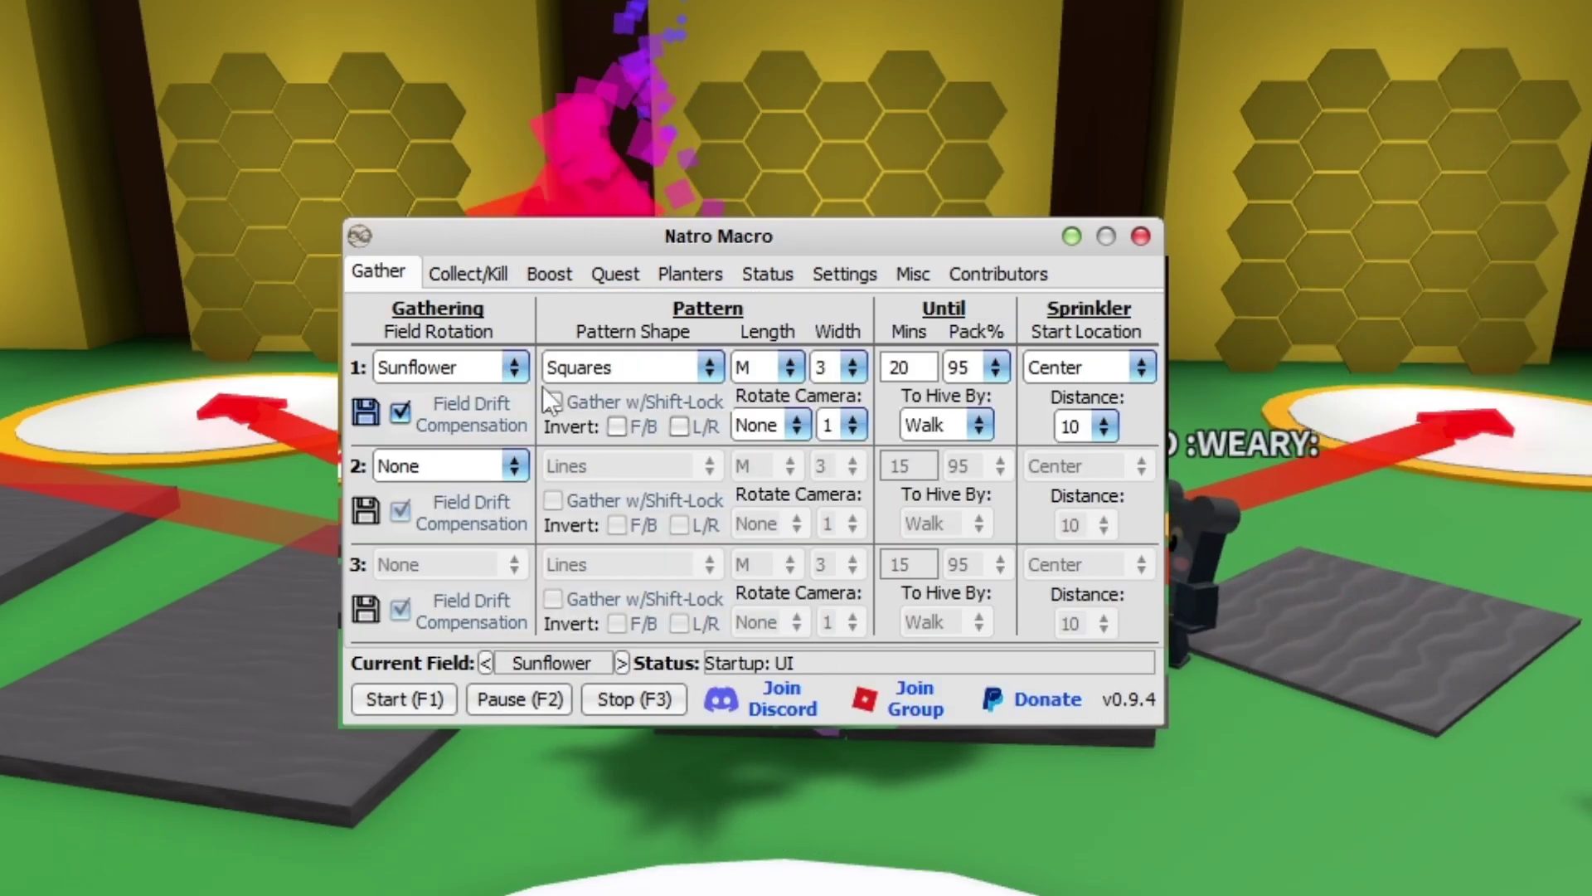
Open the Field Rotation 1 list, currently Sunflower with a Squares pattern.
click(471, 374)
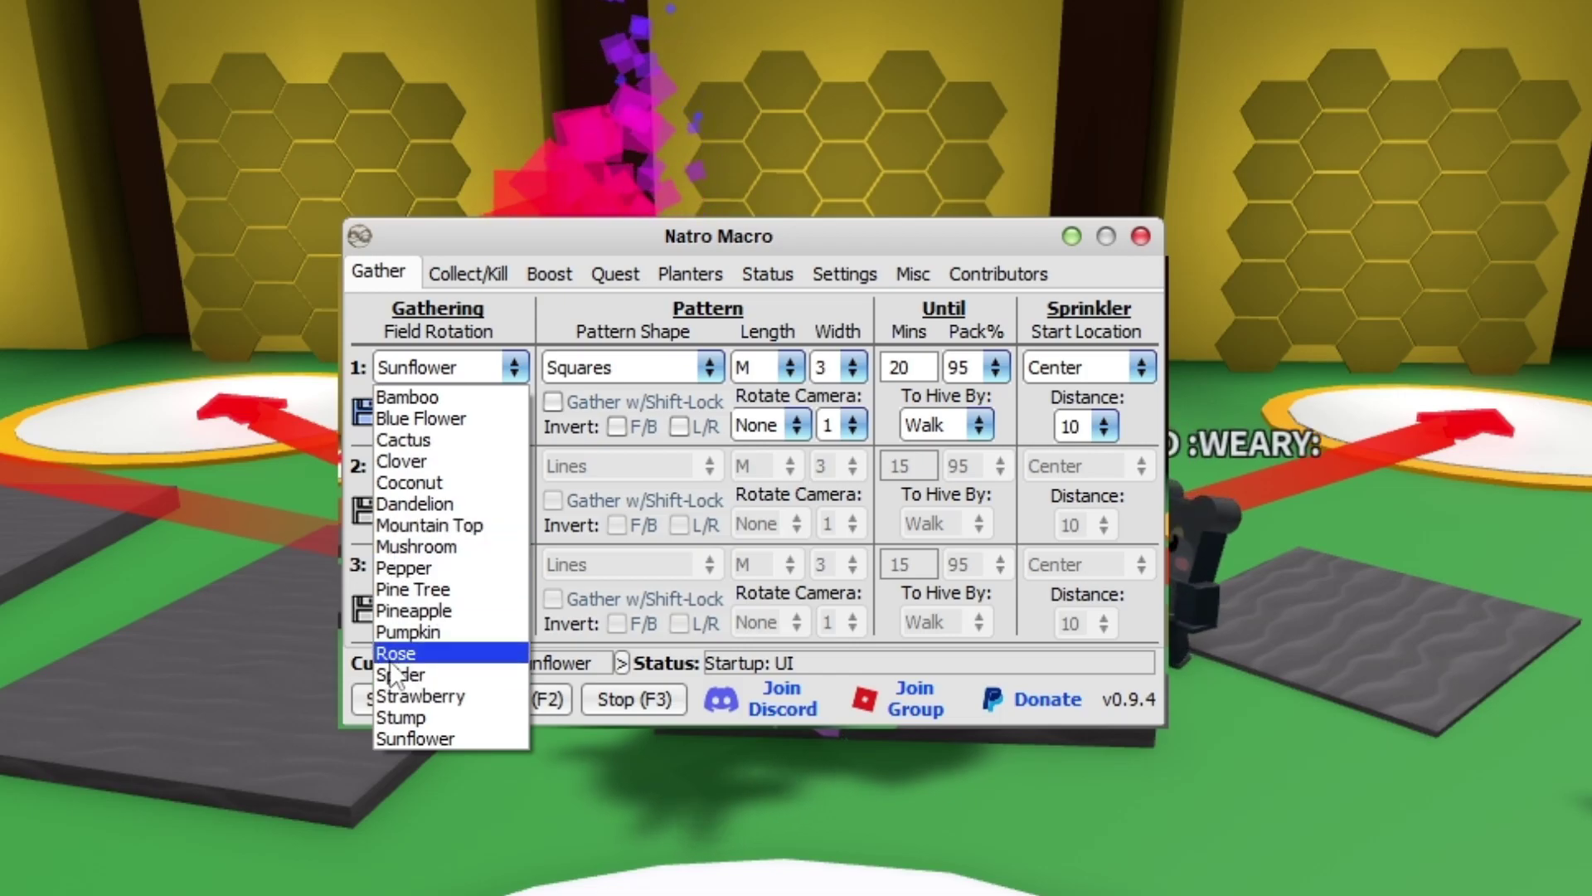